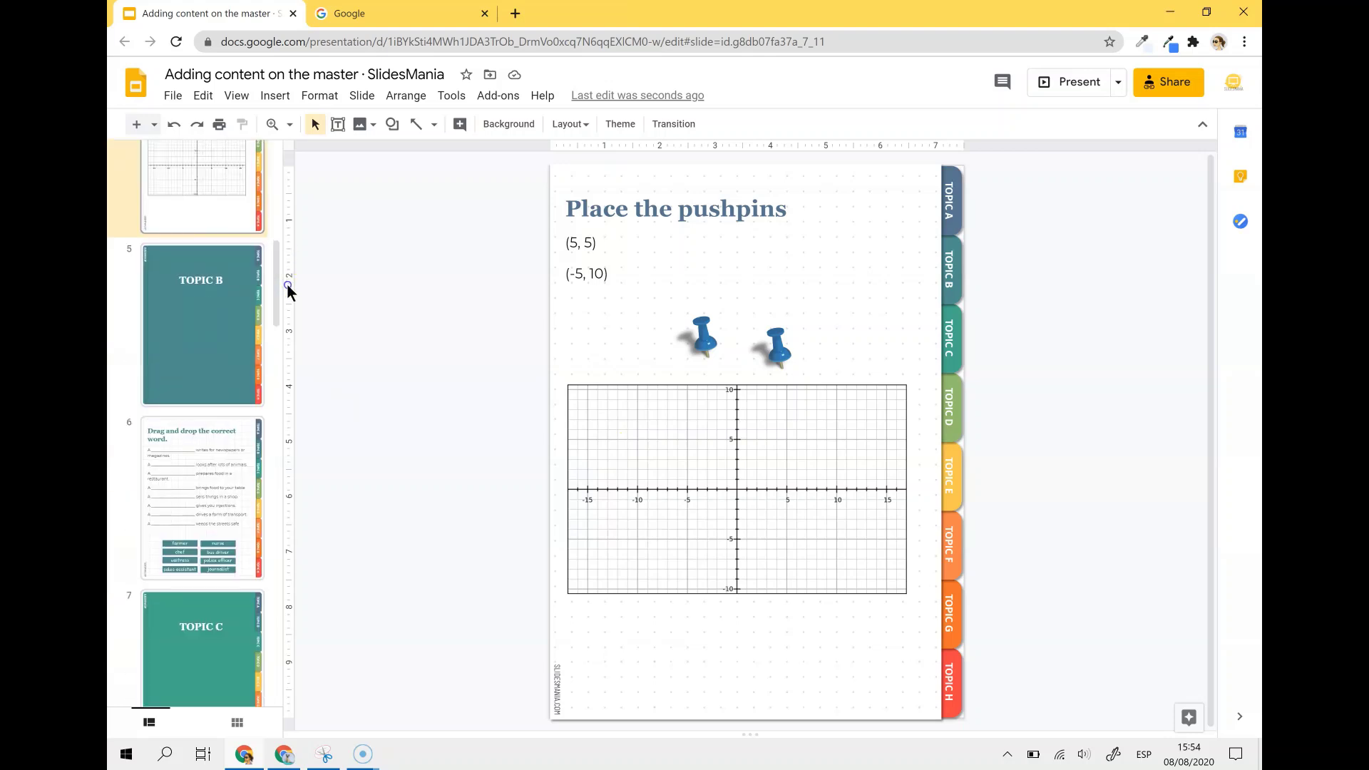
On slide 6, delete the title and fill-in sentences block, keeping the eight word tiles
{"action": "left_click", "coordinate": [250, 428]}
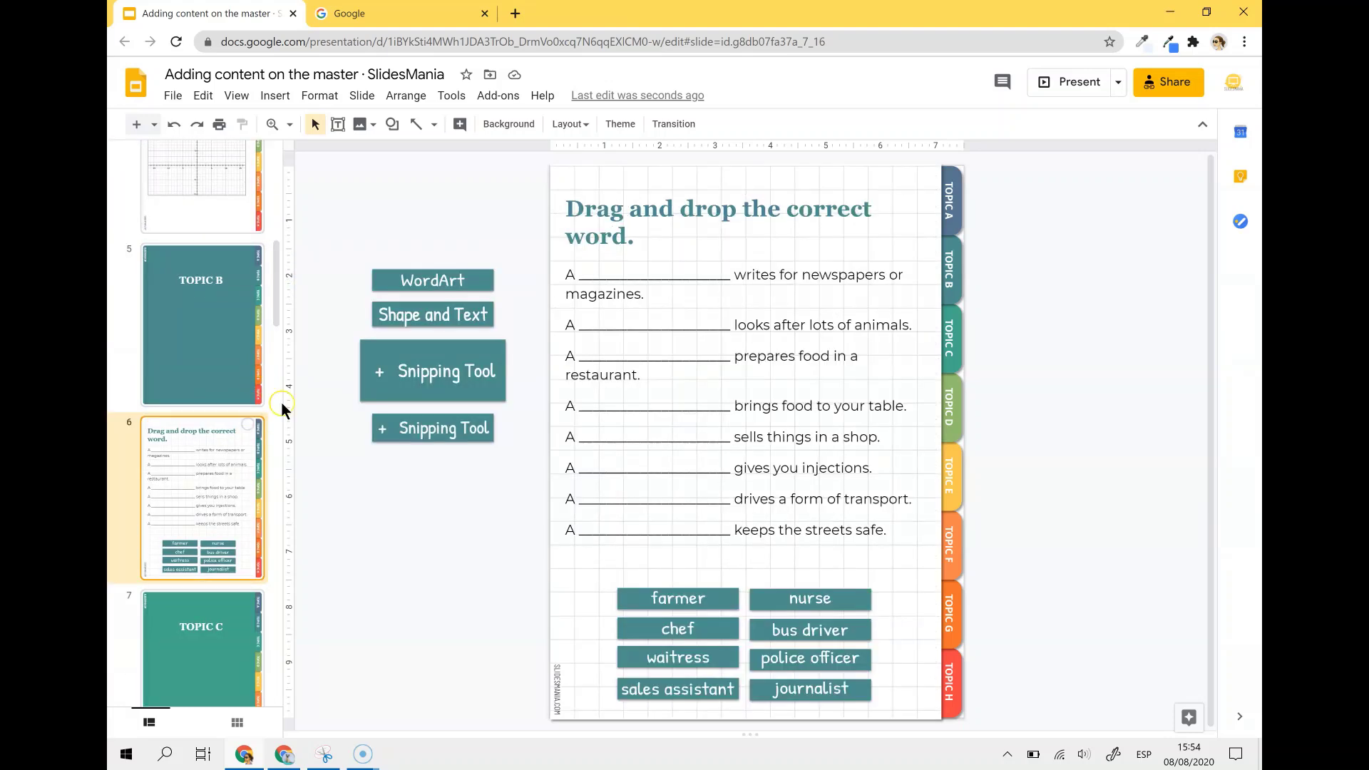
{"action": "left_click", "coordinate": [785, 218]}
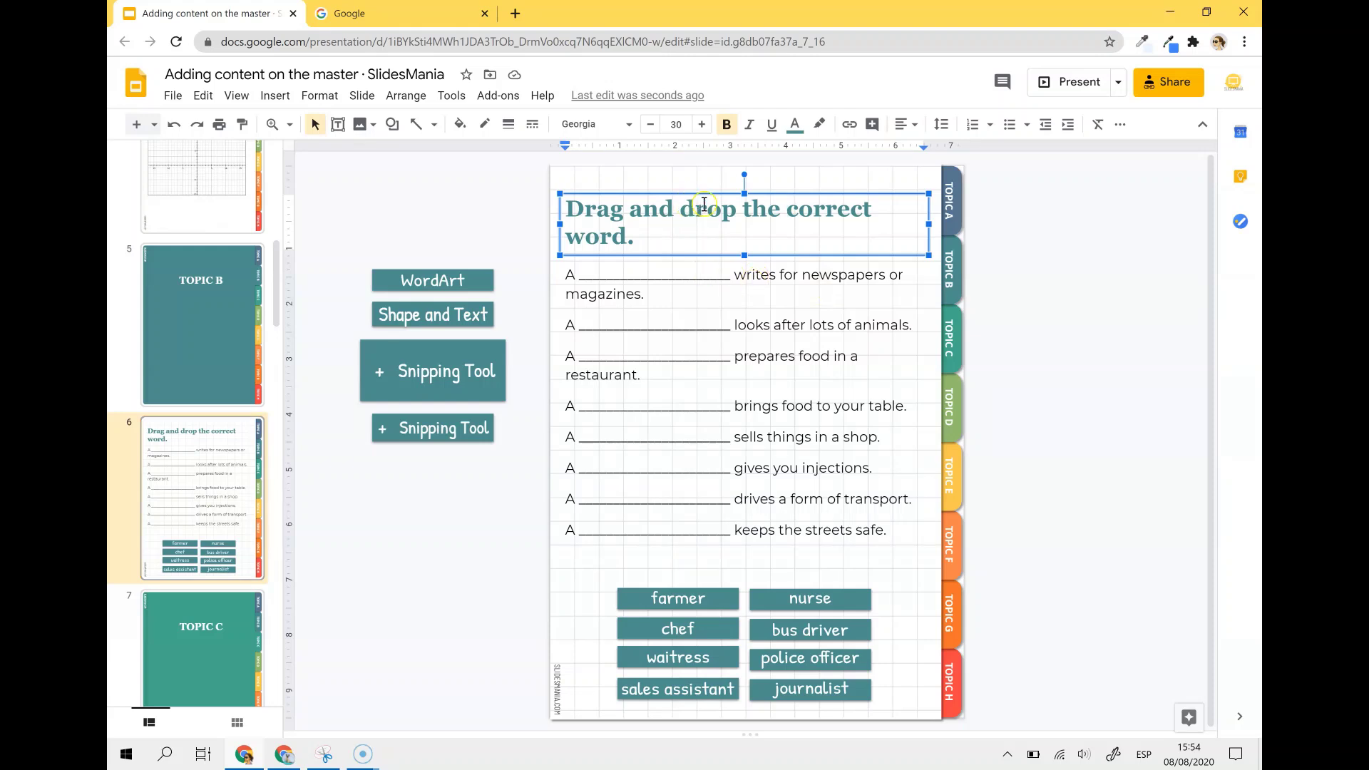
{"action": "left_click", "coordinate": [728, 314]}
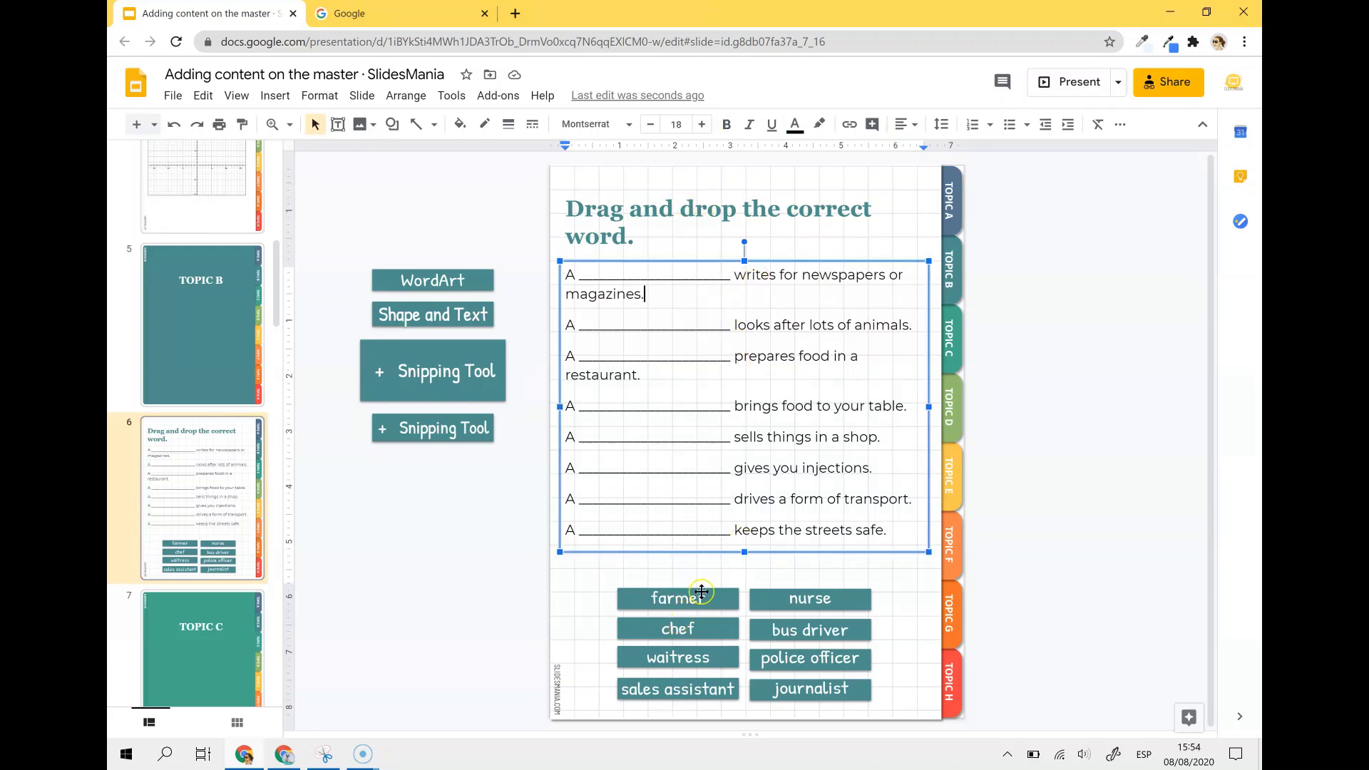
{"action": "left_click", "coordinate": [702, 592]}
{"action": "left_click", "coordinate": [830, 591]}
{"action": "left_click", "coordinate": [853, 598]}
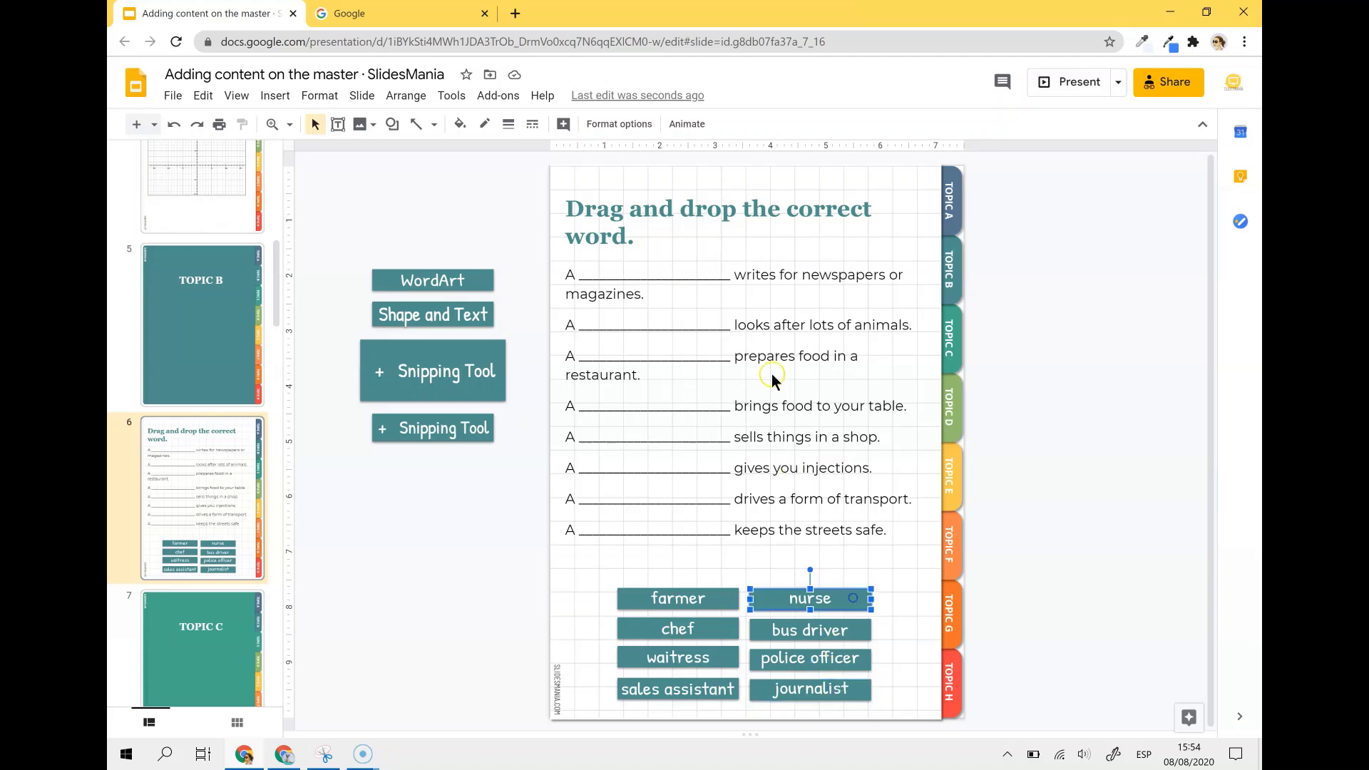
{"action": "left_click", "coordinate": [725, 298]}
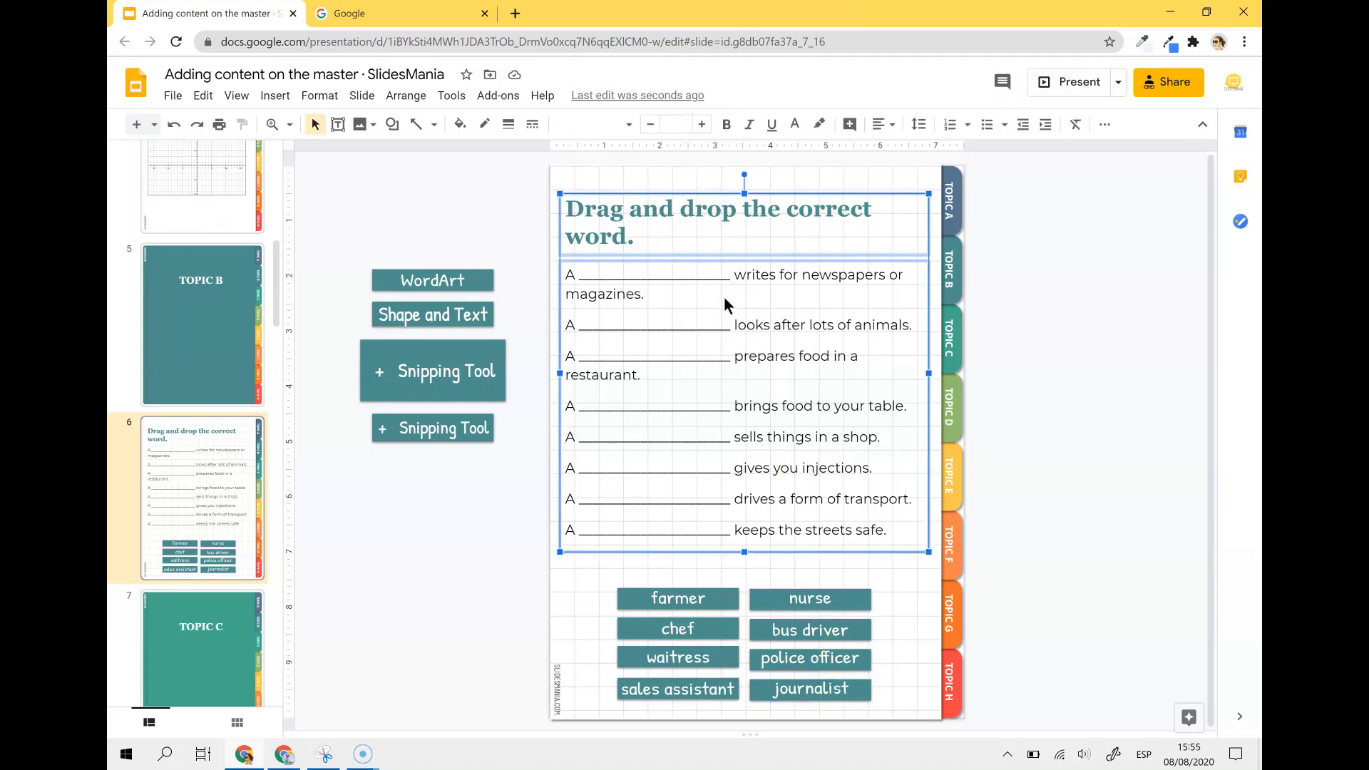
{"action": "key", "text": "Delete"}
In the master editor, duplicate a layout, clear its placeholders and paste the worksheet text keeping source formatting
{"action": "left_click", "coordinate": [362, 95]}
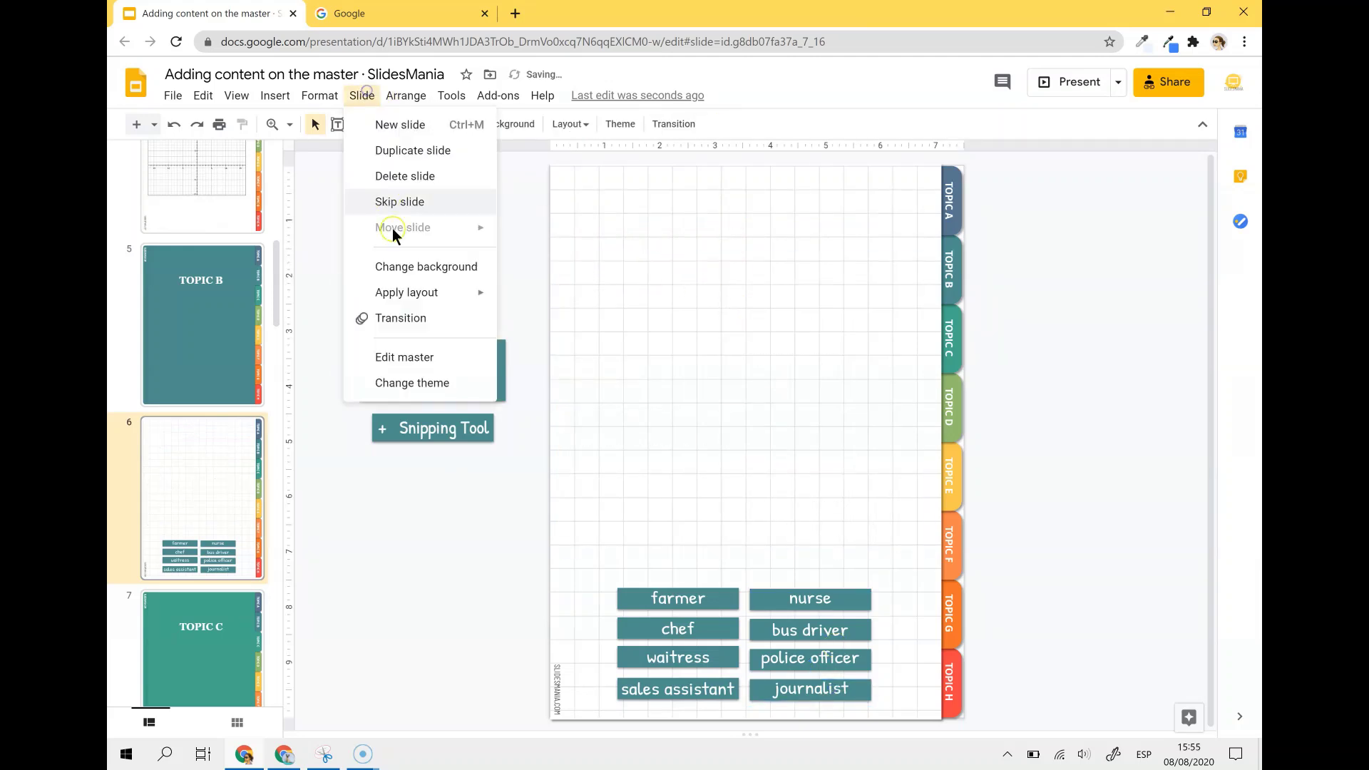
{"action": "left_click", "coordinate": [441, 371]}
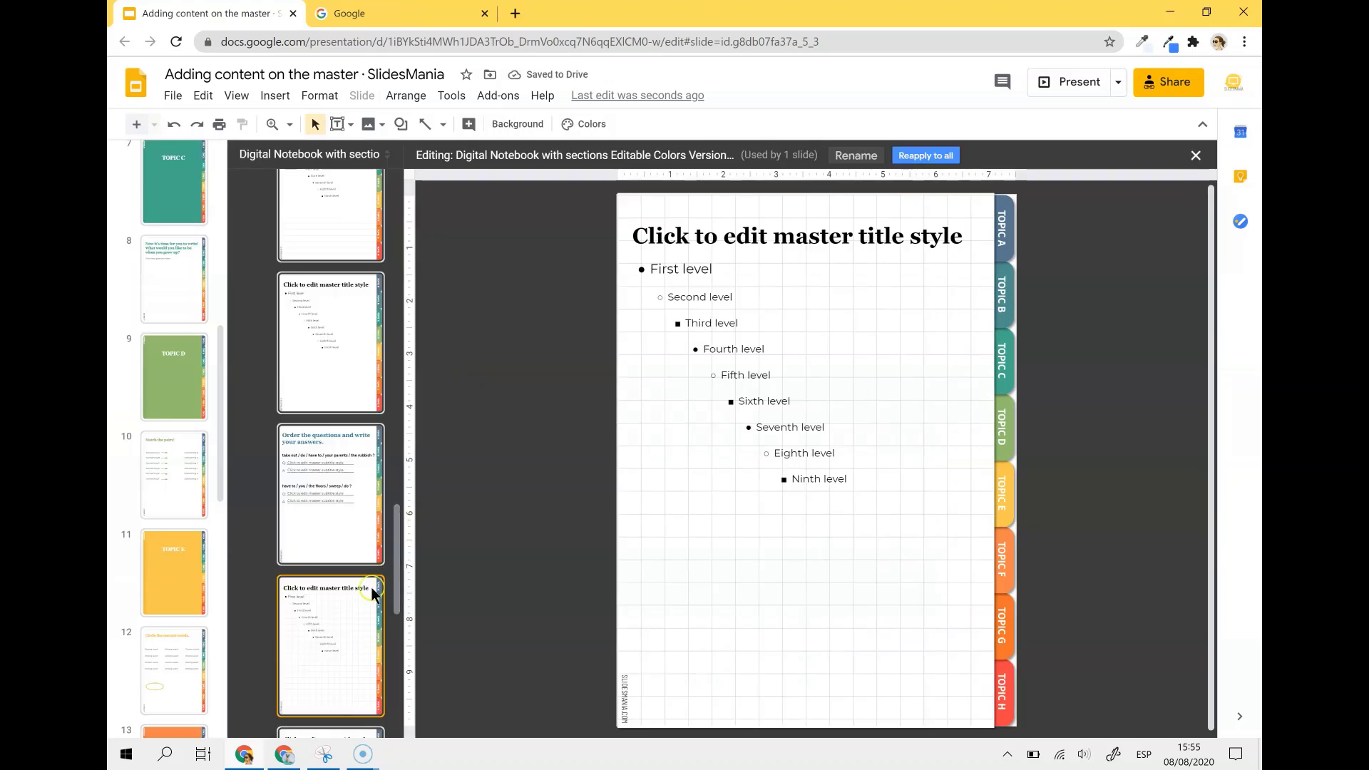
{"action": "right_click", "coordinate": [333, 596]}
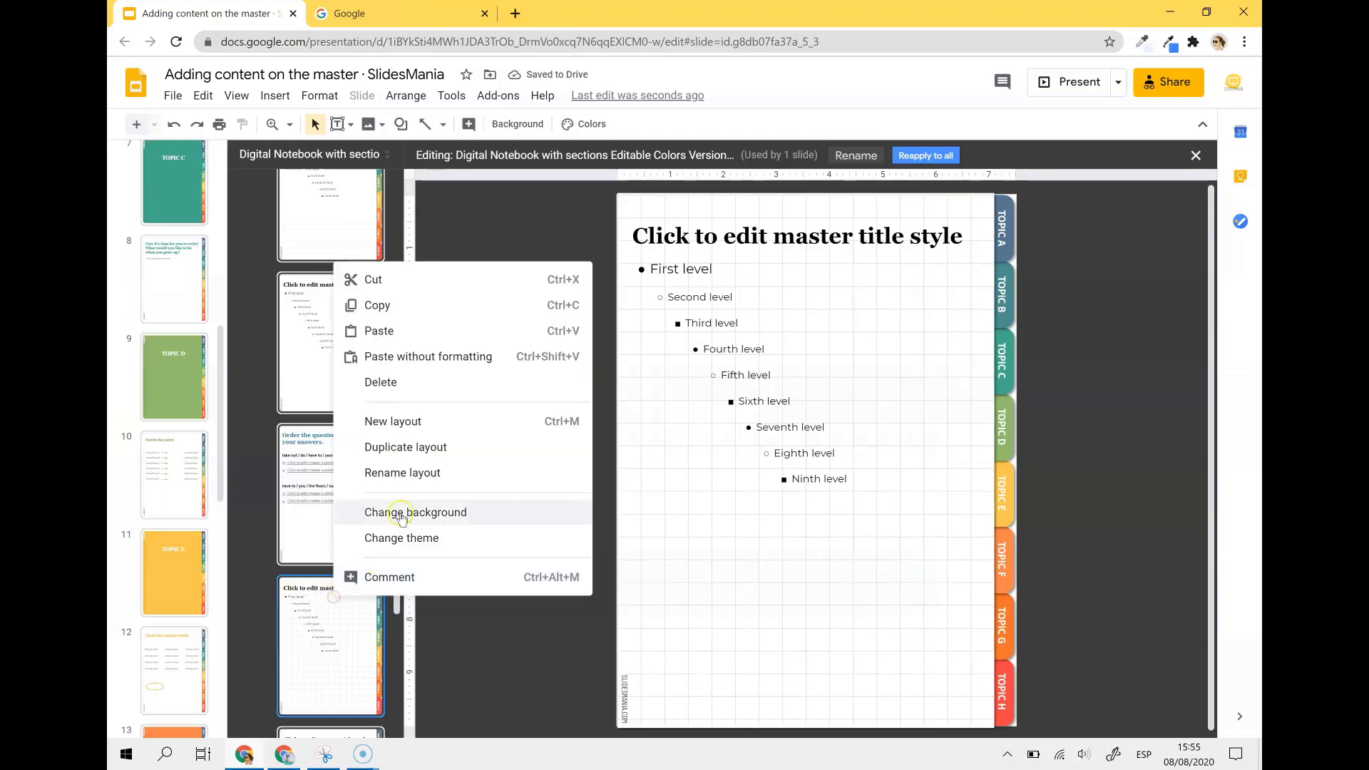
{"action": "left_click", "coordinate": [406, 447]}
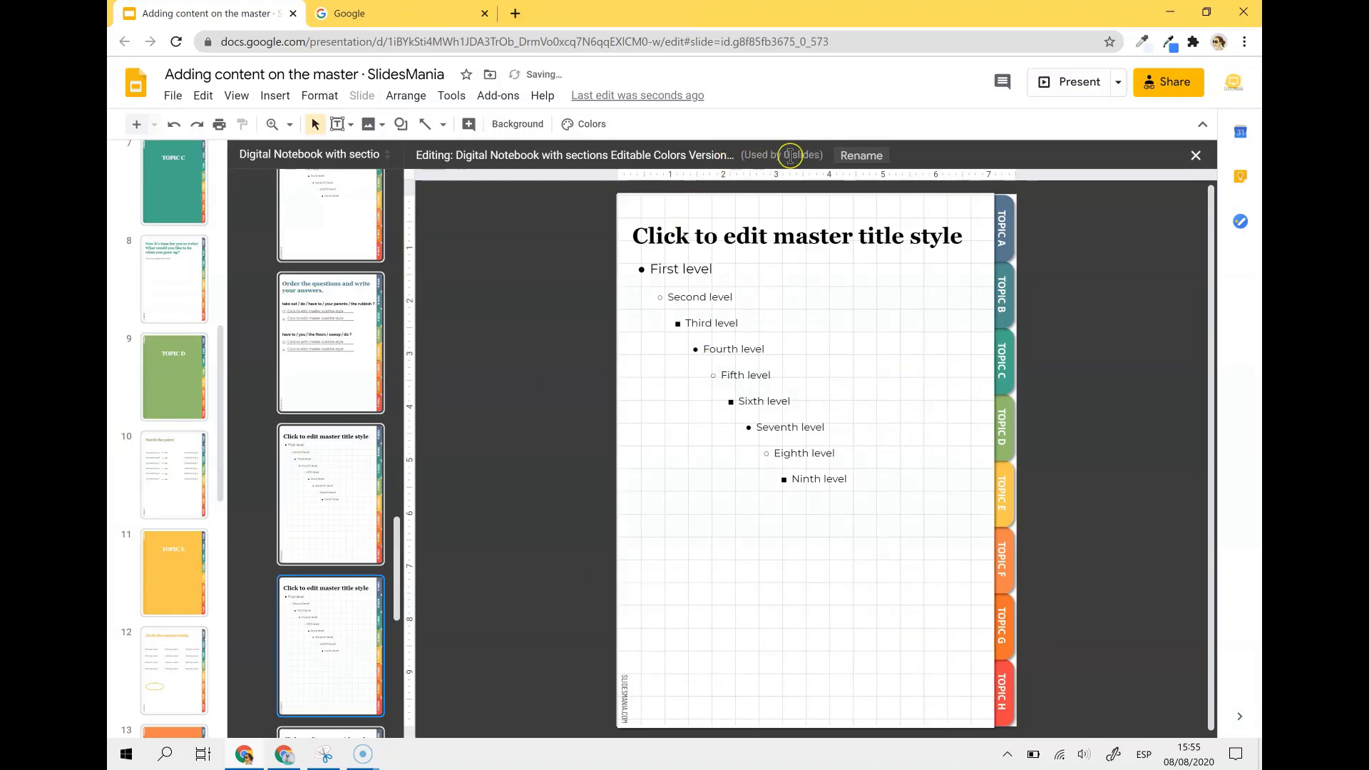
{"action": "left_click", "coordinate": [772, 221]}
{"action": "left_click", "coordinate": [758, 356]}
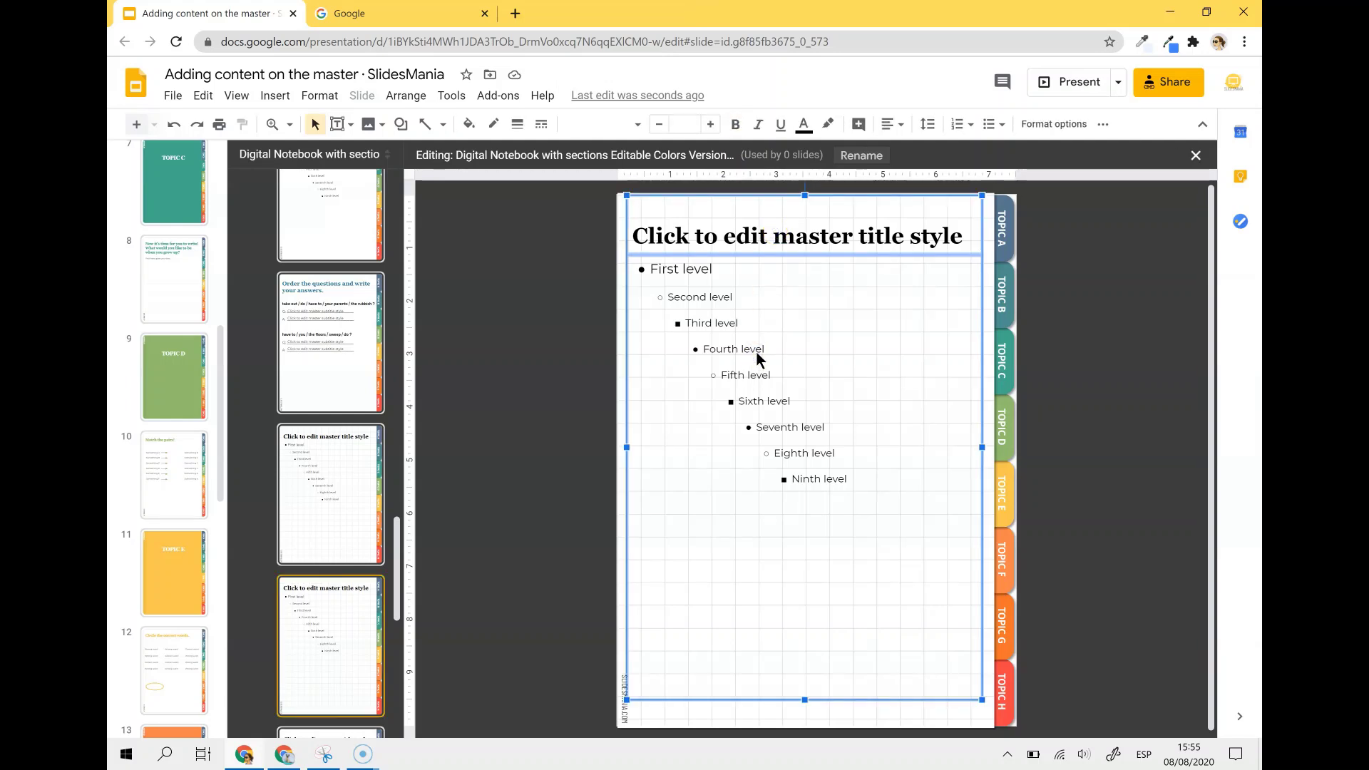
{"action": "key", "text": "Delete"}
{"action": "key", "text": "ctrl+v"}
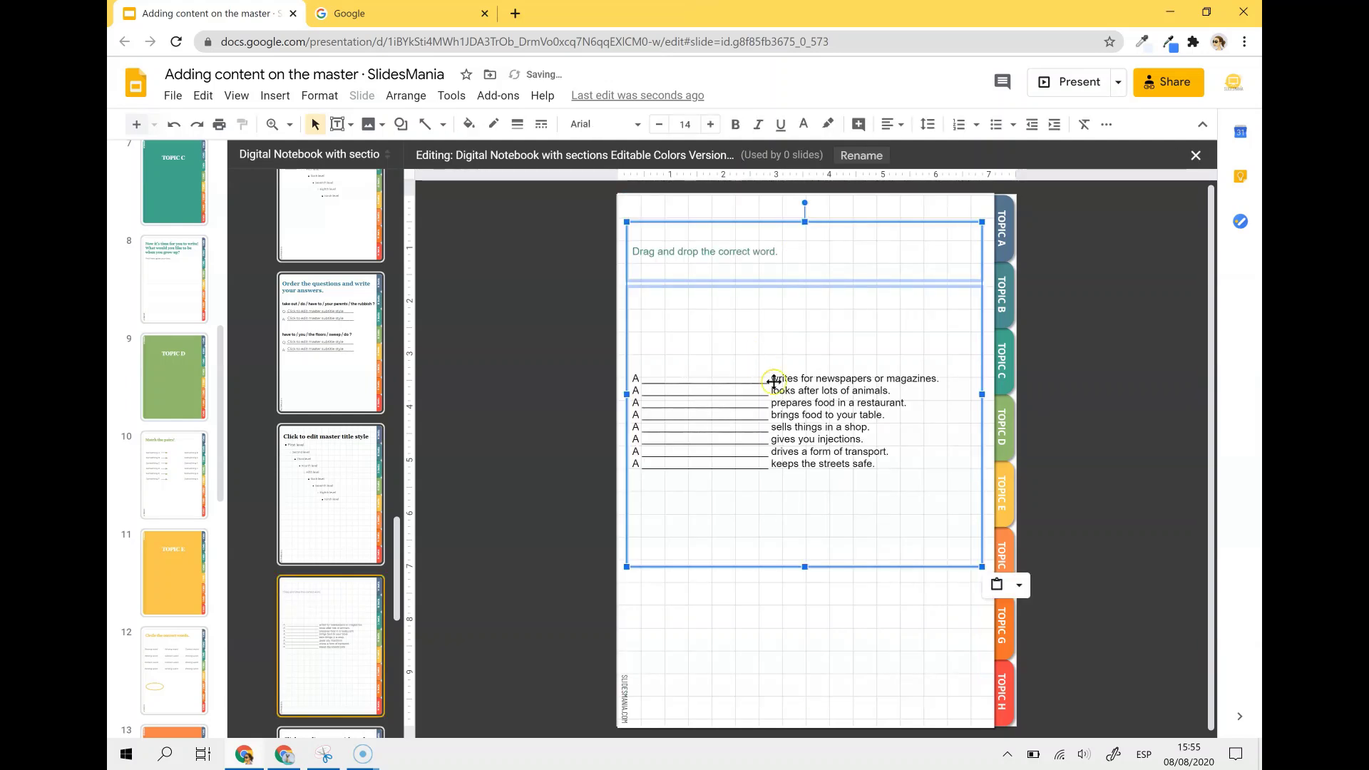
{"action": "left_click", "coordinate": [1019, 585]}
{"action": "left_click", "coordinate": [1040, 643]}
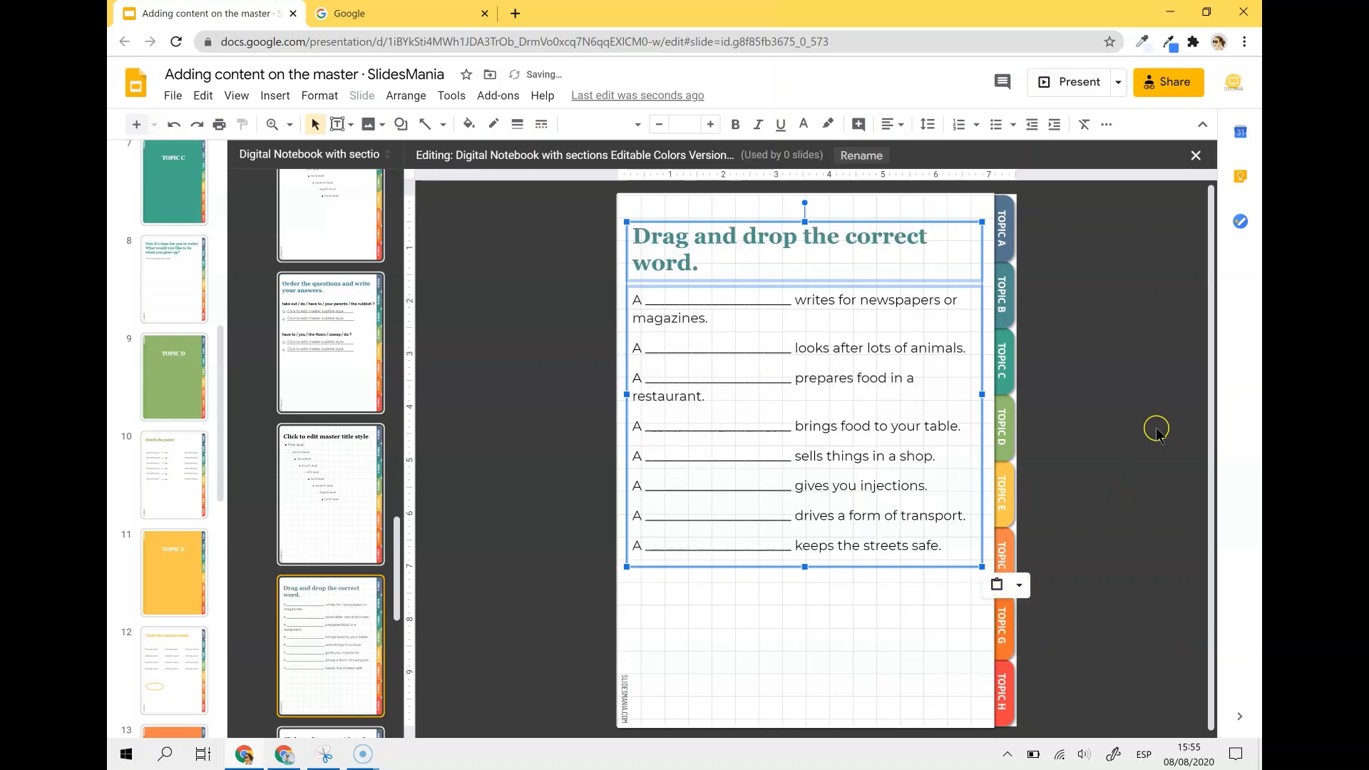
Apply the Graph Paper 1 layout to slide 6
{"action": "left_click", "coordinate": [1196, 155]}
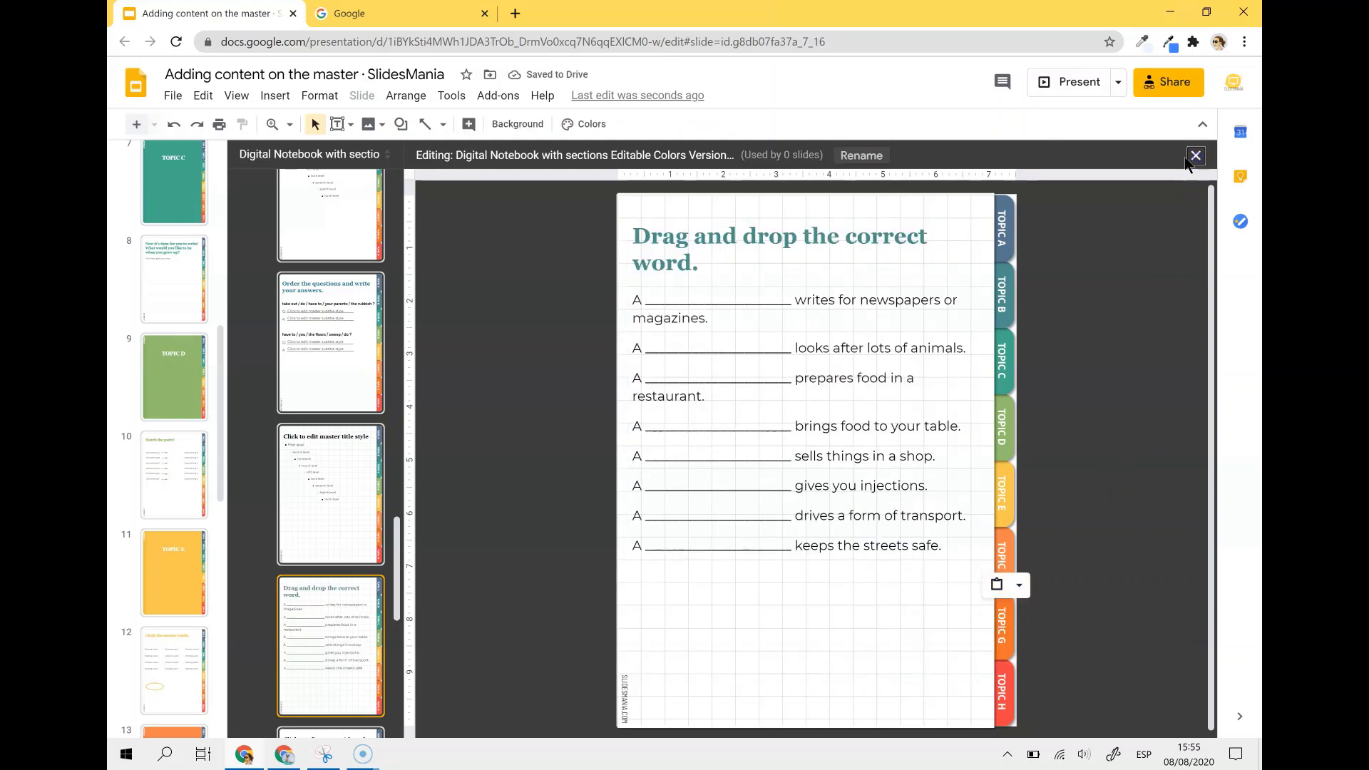
{"action": "right_click", "coordinate": [217, 460]}
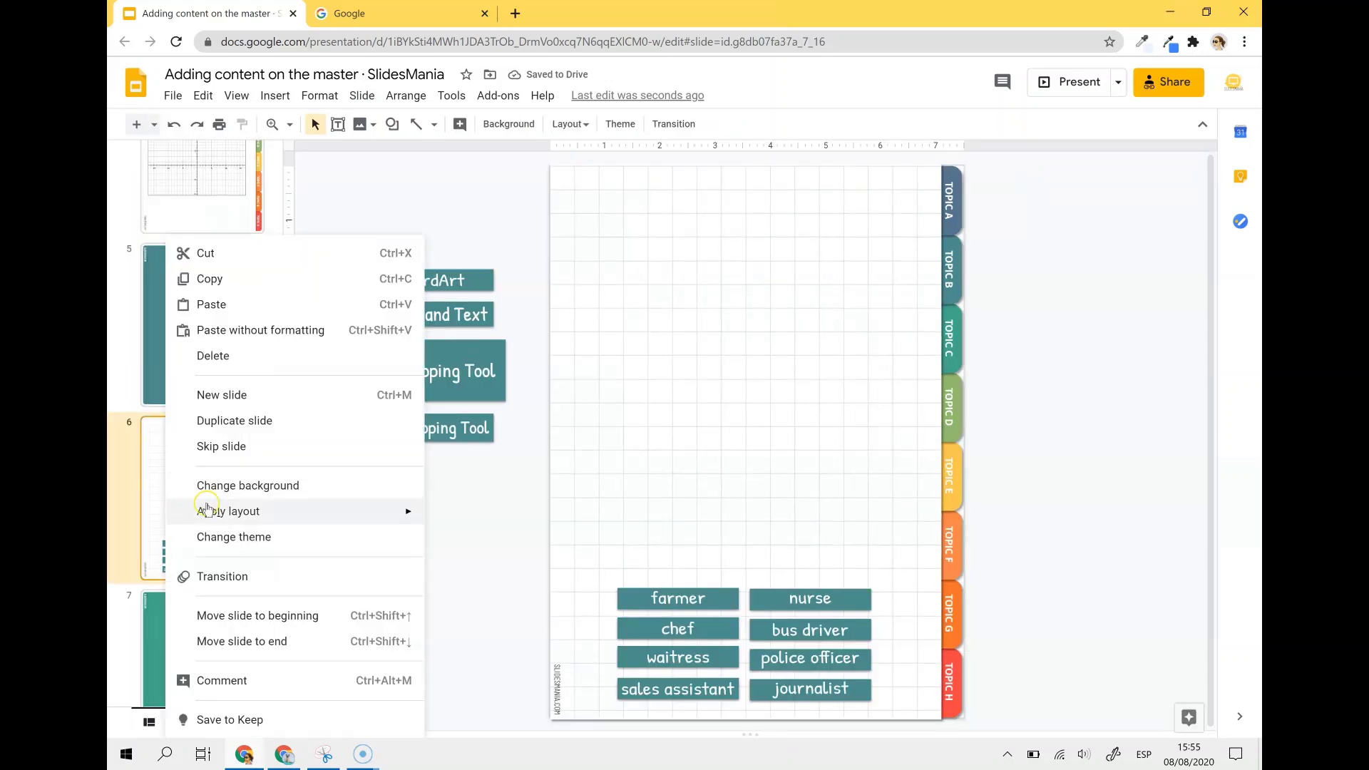
{"action": "mouse_move", "coordinate": [218, 517]}
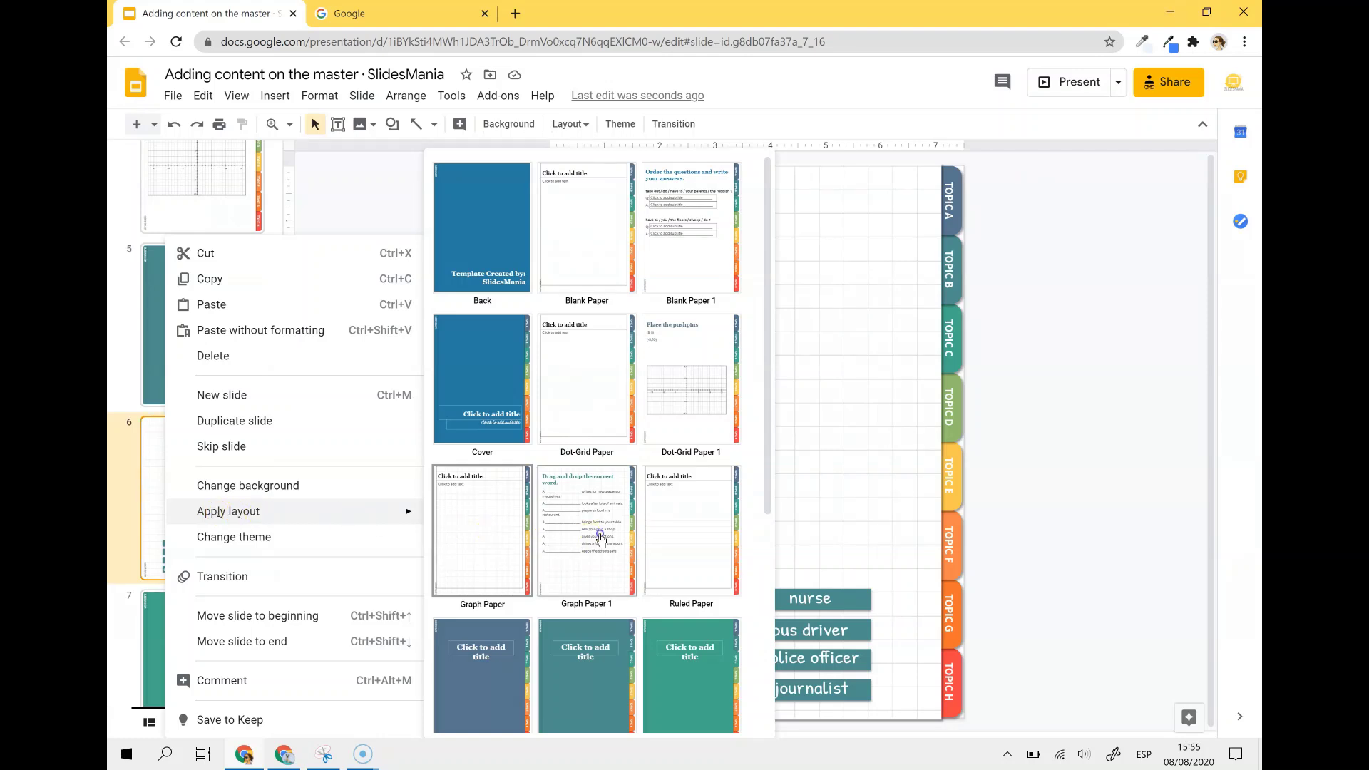
{"action": "left_click", "coordinate": [600, 533]}
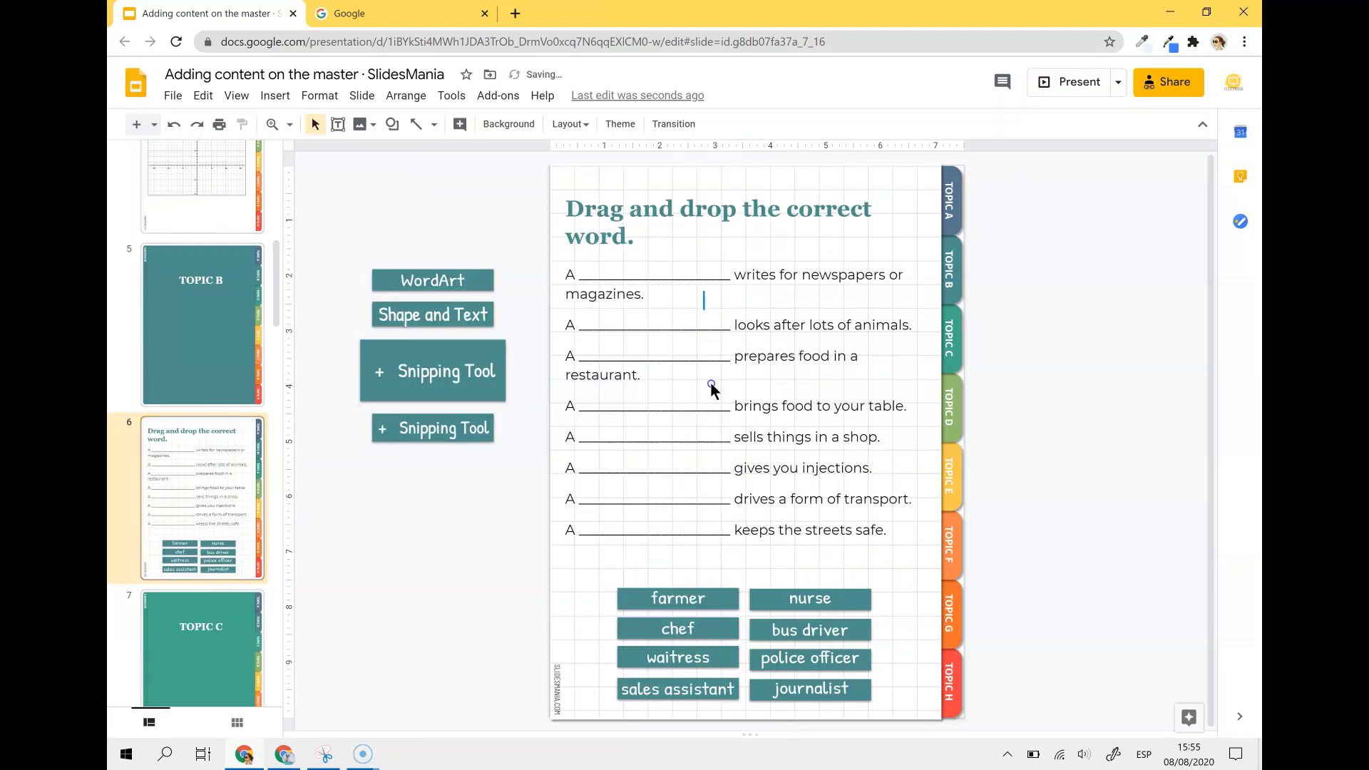
Test that the farmer tile and WordArt label still move, then reposition and edit the WordArt text
{"action": "left_click", "coordinate": [727, 599]}
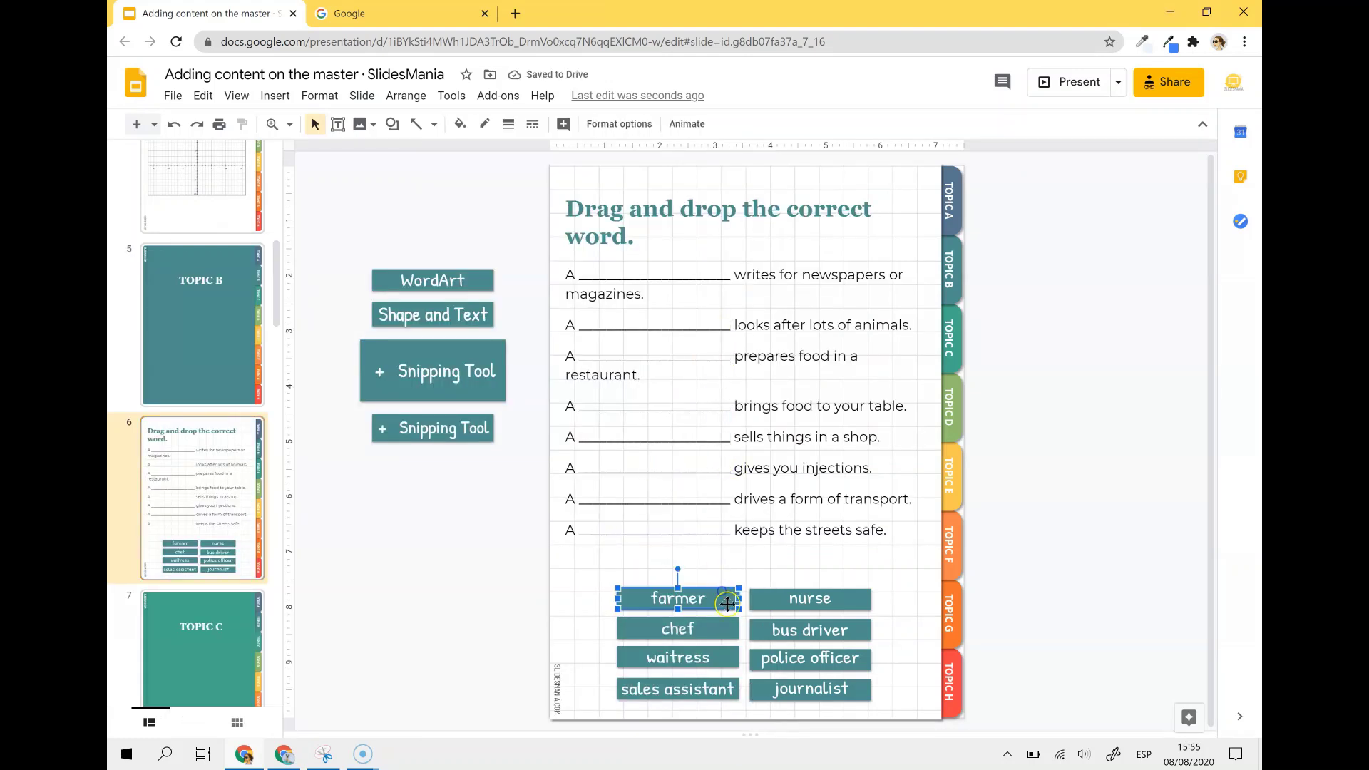
{"action": "mouse_move", "coordinate": [713, 599]}
{"action": "left_mouse_down"}
{"action": "mouse_move", "coordinate": [712, 524]}
{"action": "mouse_move", "coordinate": [725, 588]}
{"action": "left_mouse_up"}
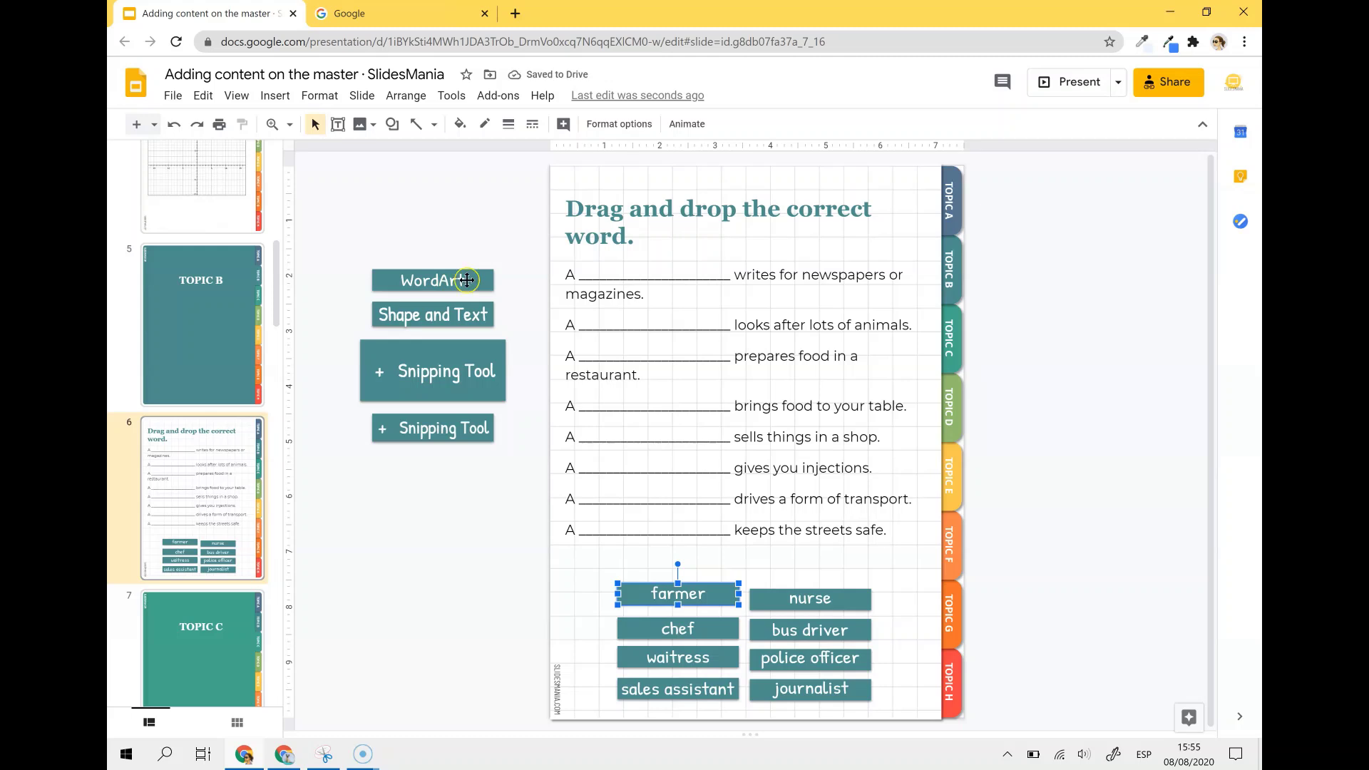
{"action": "left_click", "coordinate": [476, 282]}
{"action": "left_click_drag", "start_coordinate": [479, 248], "coordinate": [479, 192]}
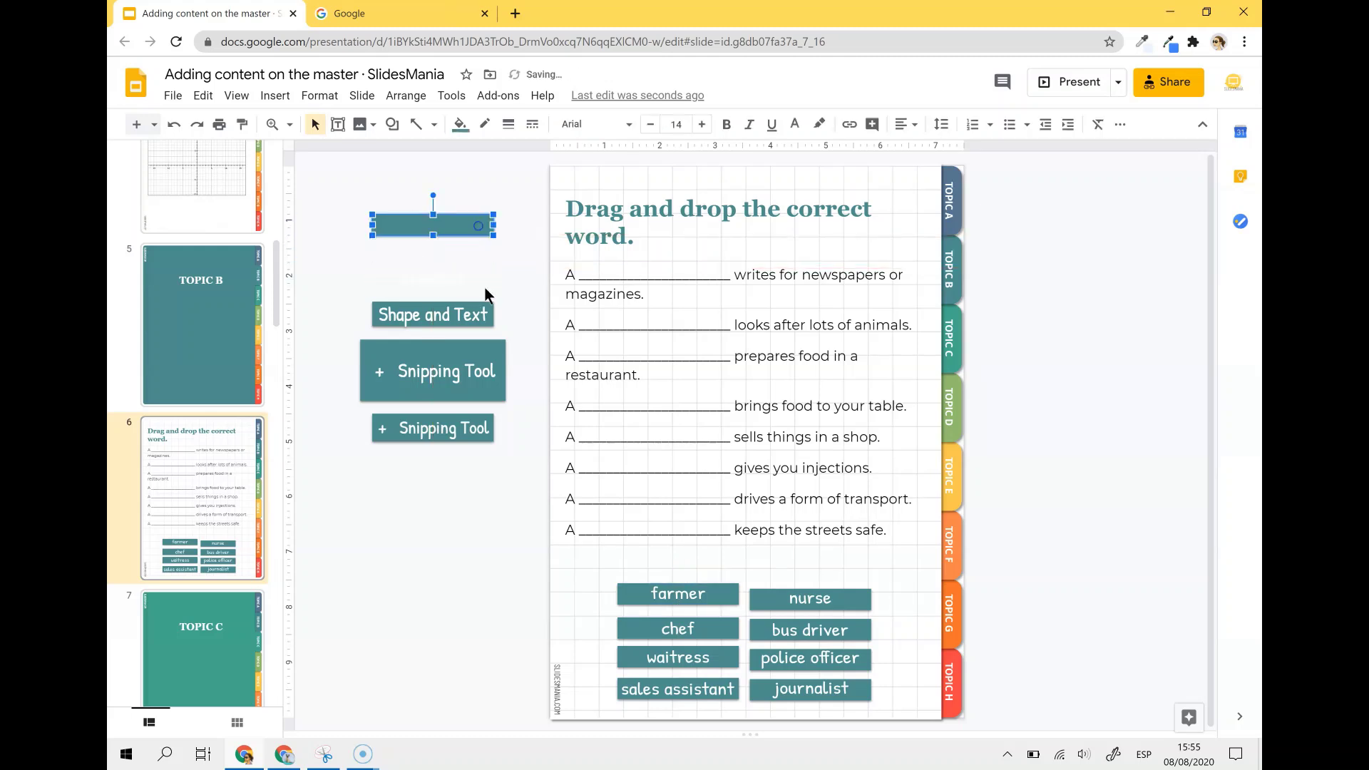
{"action": "key", "text": "ctrl+z"}
{"action": "left_click_drag", "start_coordinate": [449, 275], "coordinate": [448, 205]}
{"action": "left_click_drag", "start_coordinate": [450, 258], "coordinate": [440, 279]}
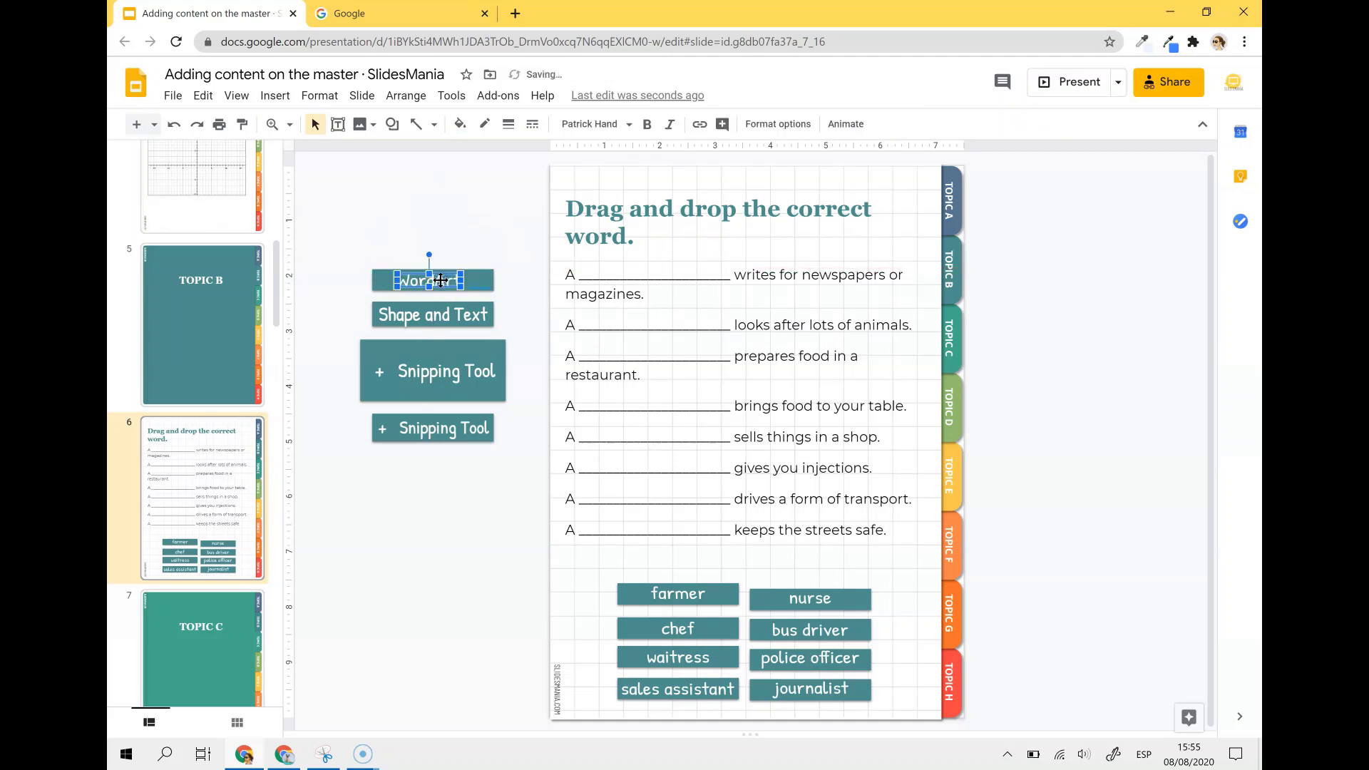
{"action": "double_click", "coordinate": [441, 284]}
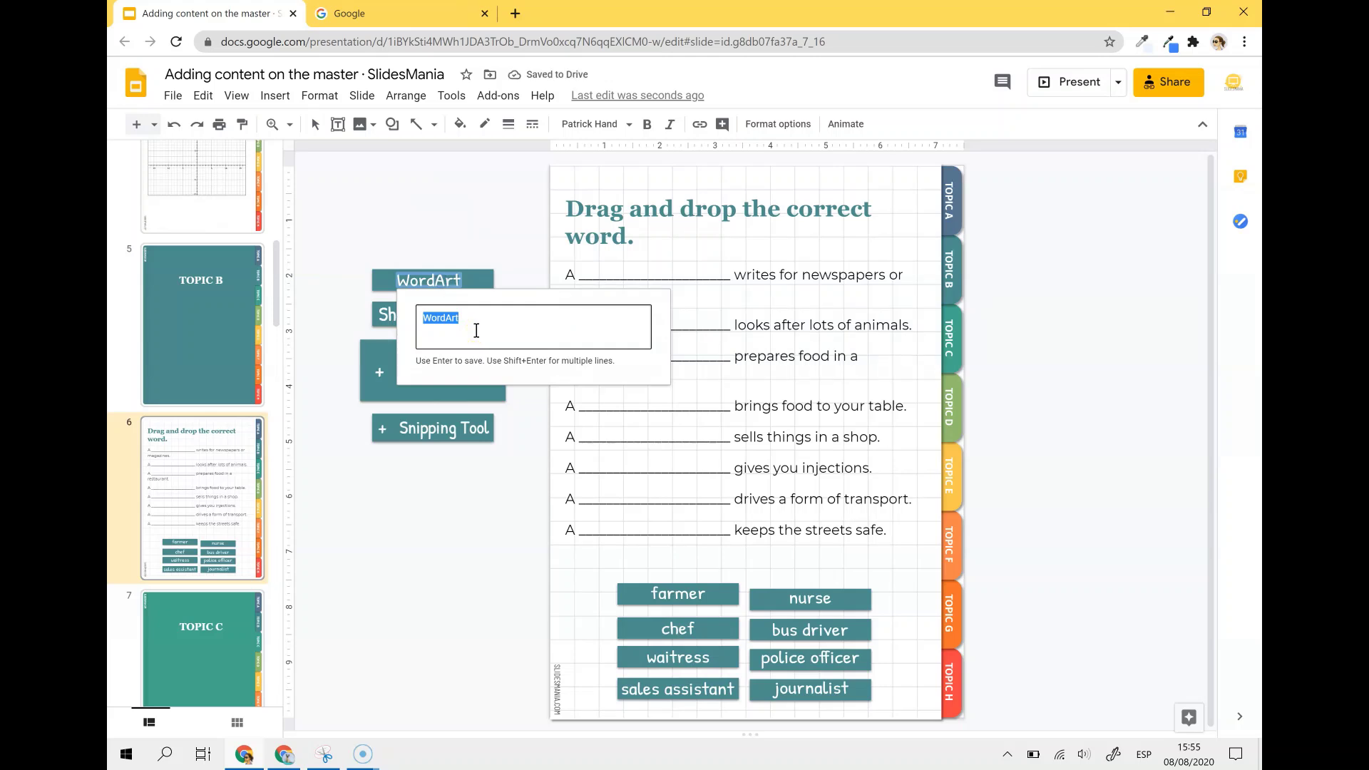
{"action": "left_click", "coordinate": [476, 251]}
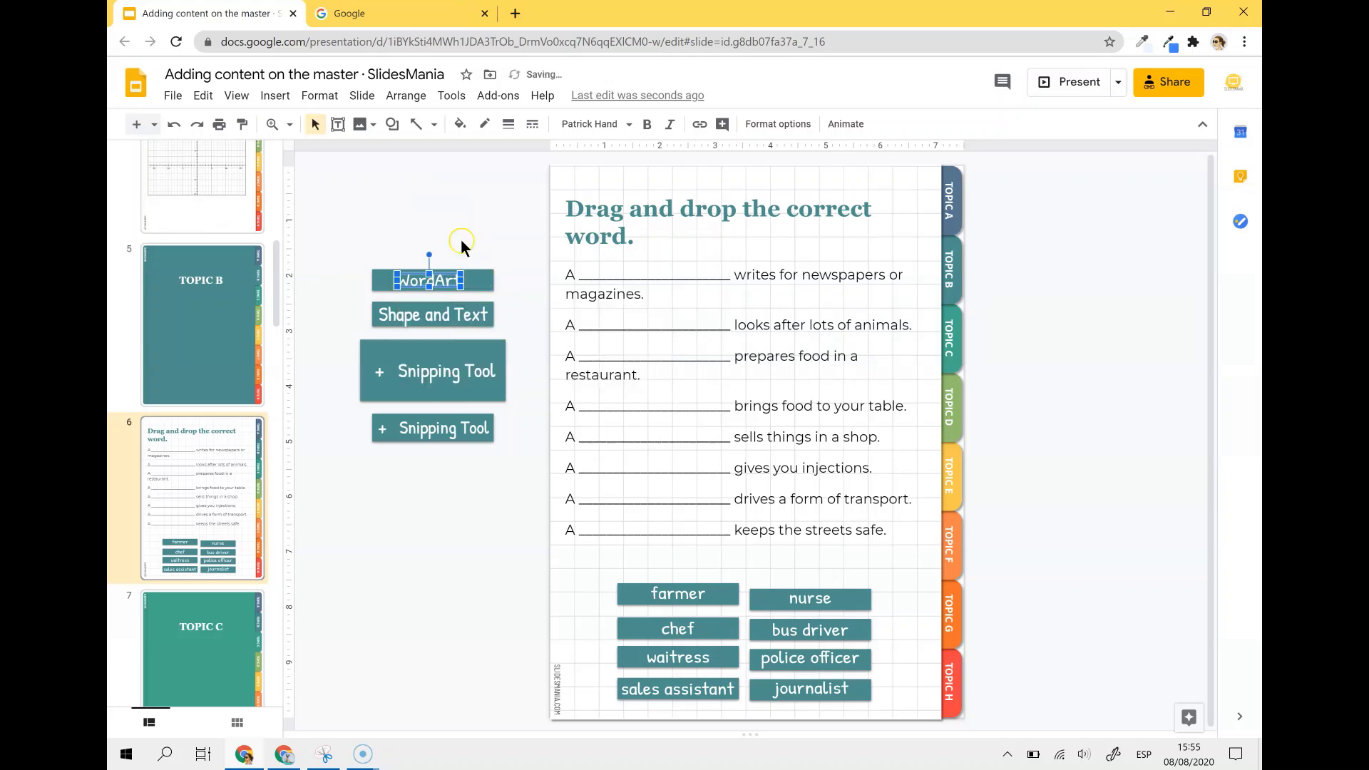
Group the WordArt label with its teal bar so they move together
{"action": "left_click", "coordinate": [481, 276]}
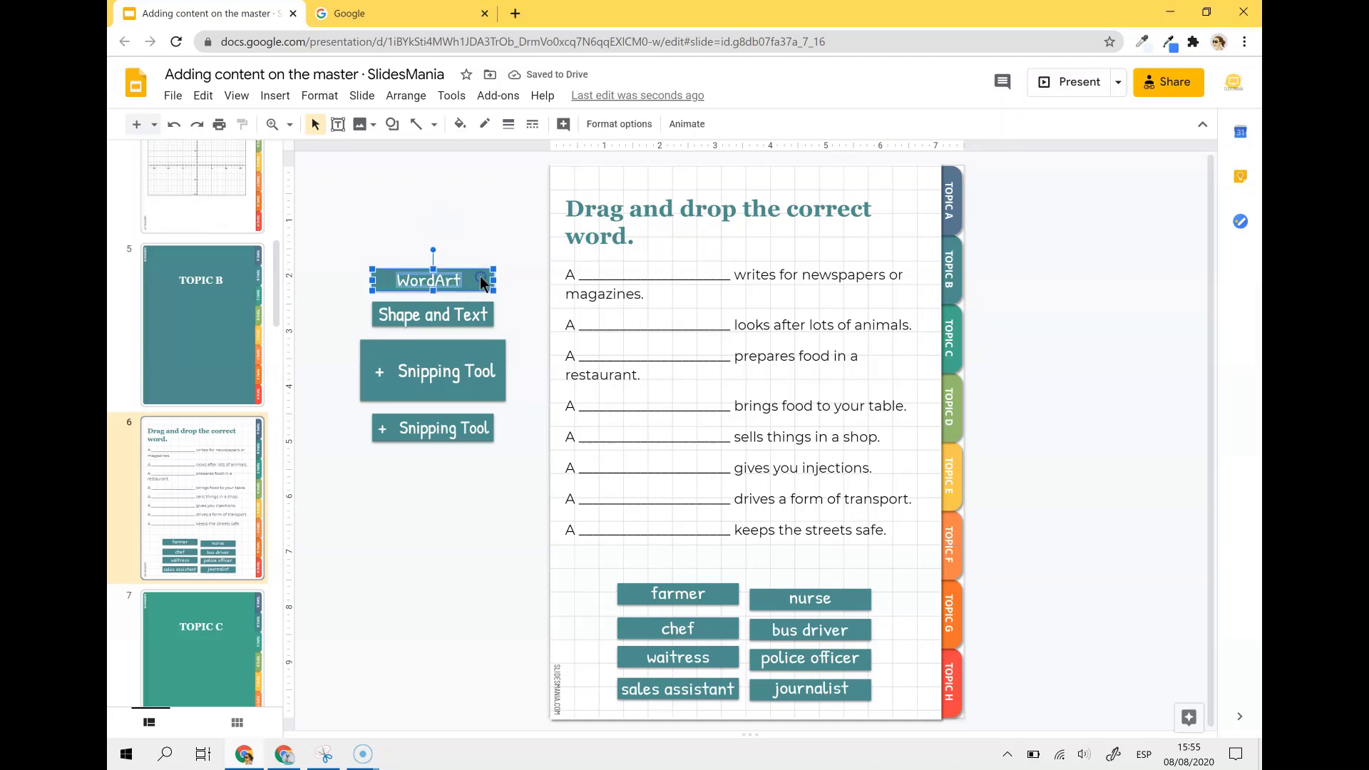
{"action": "right_click", "coordinate": [481, 276]}
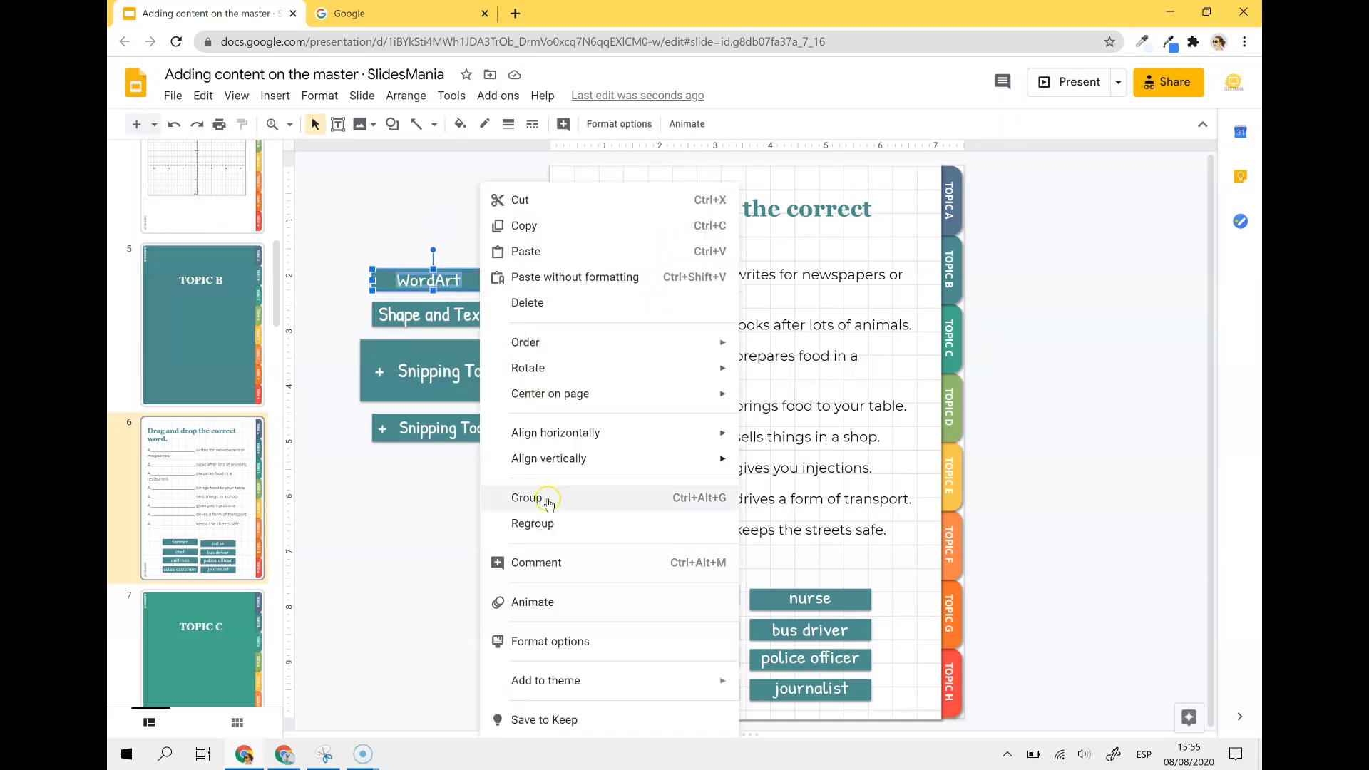
{"action": "left_click", "coordinate": [526, 498]}
{"action": "left_click", "coordinate": [517, 298]}
{"action": "left_click", "coordinate": [469, 286]}
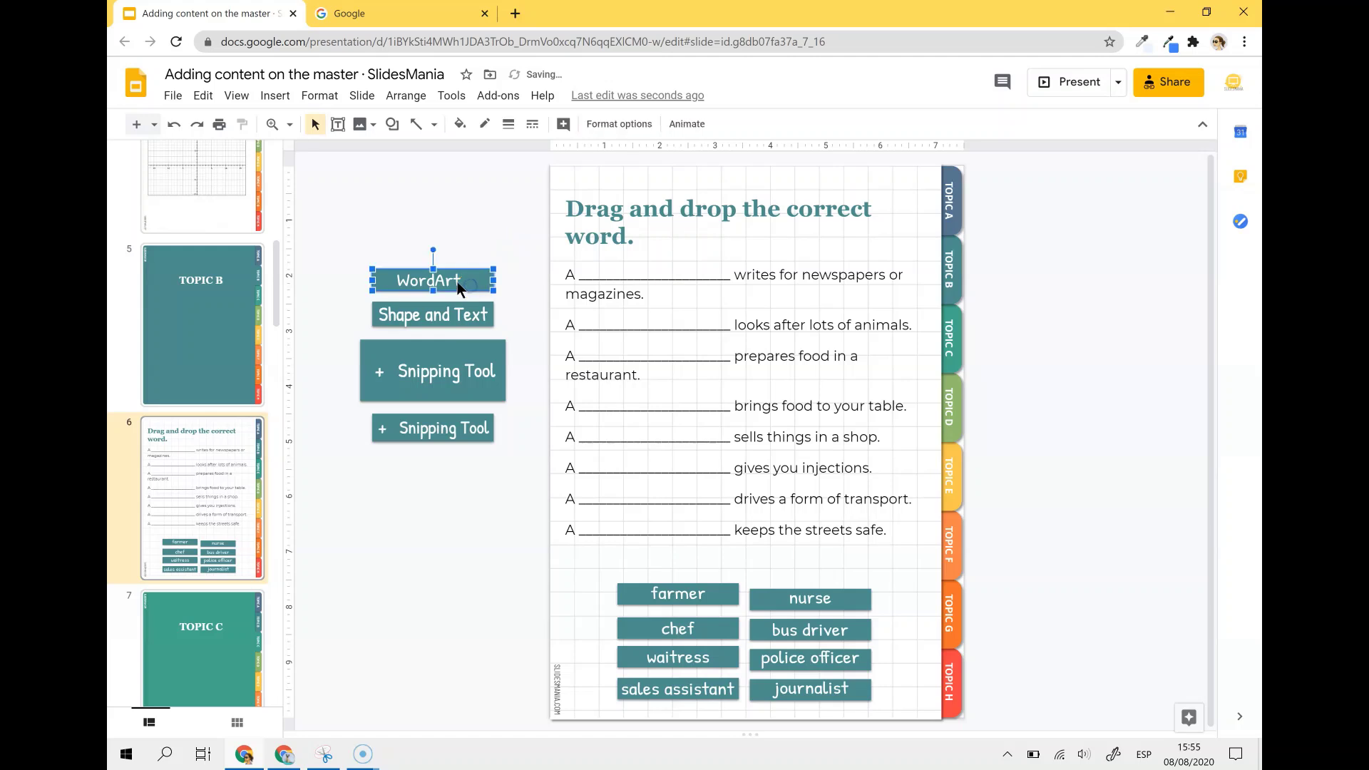
{"action": "left_click", "coordinate": [474, 276]}
{"action": "left_click", "coordinate": [462, 242]}
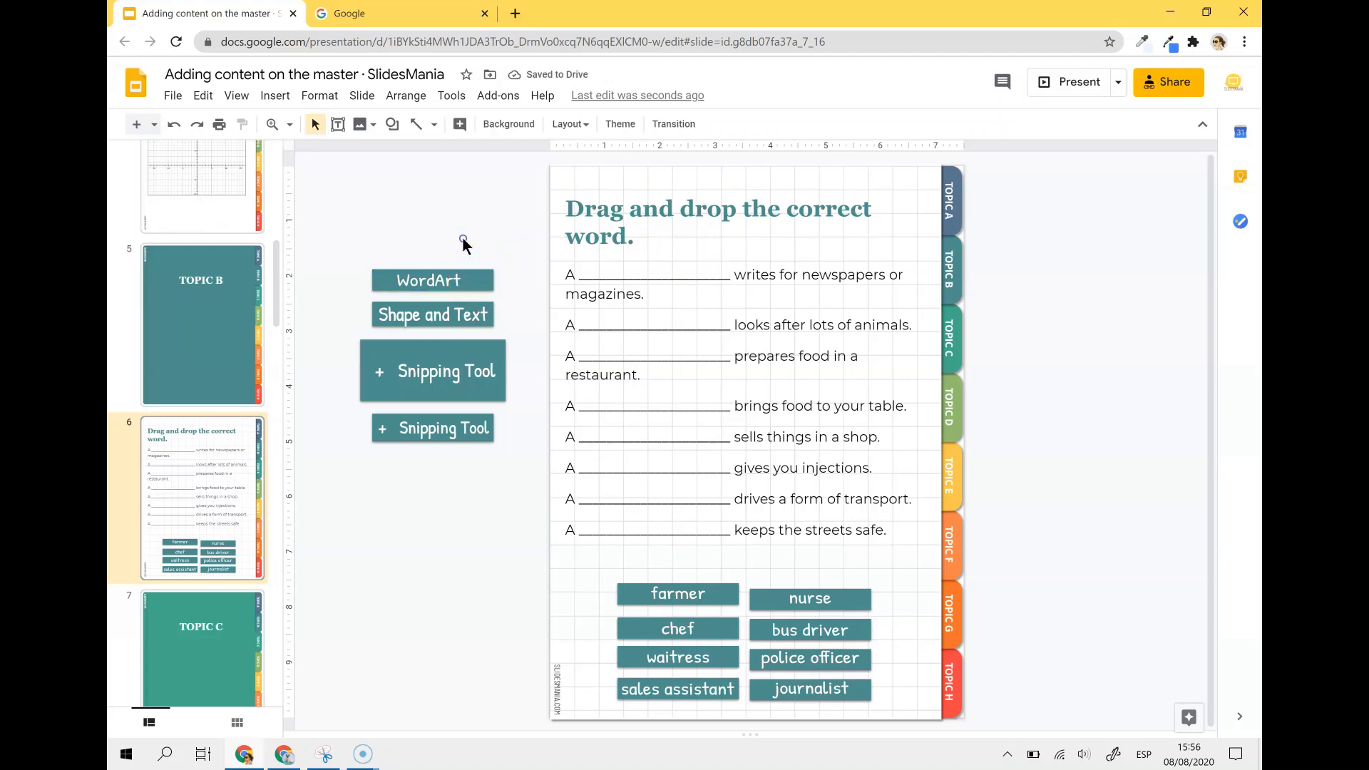
Check the Shape and Text and WordArt label boxes in the side column
{"action": "left_click", "coordinate": [452, 313]}
{"action": "left_click", "coordinate": [426, 314]}
{"action": "left_click", "coordinate": [524, 285]}
{"action": "left_click", "coordinate": [468, 319]}
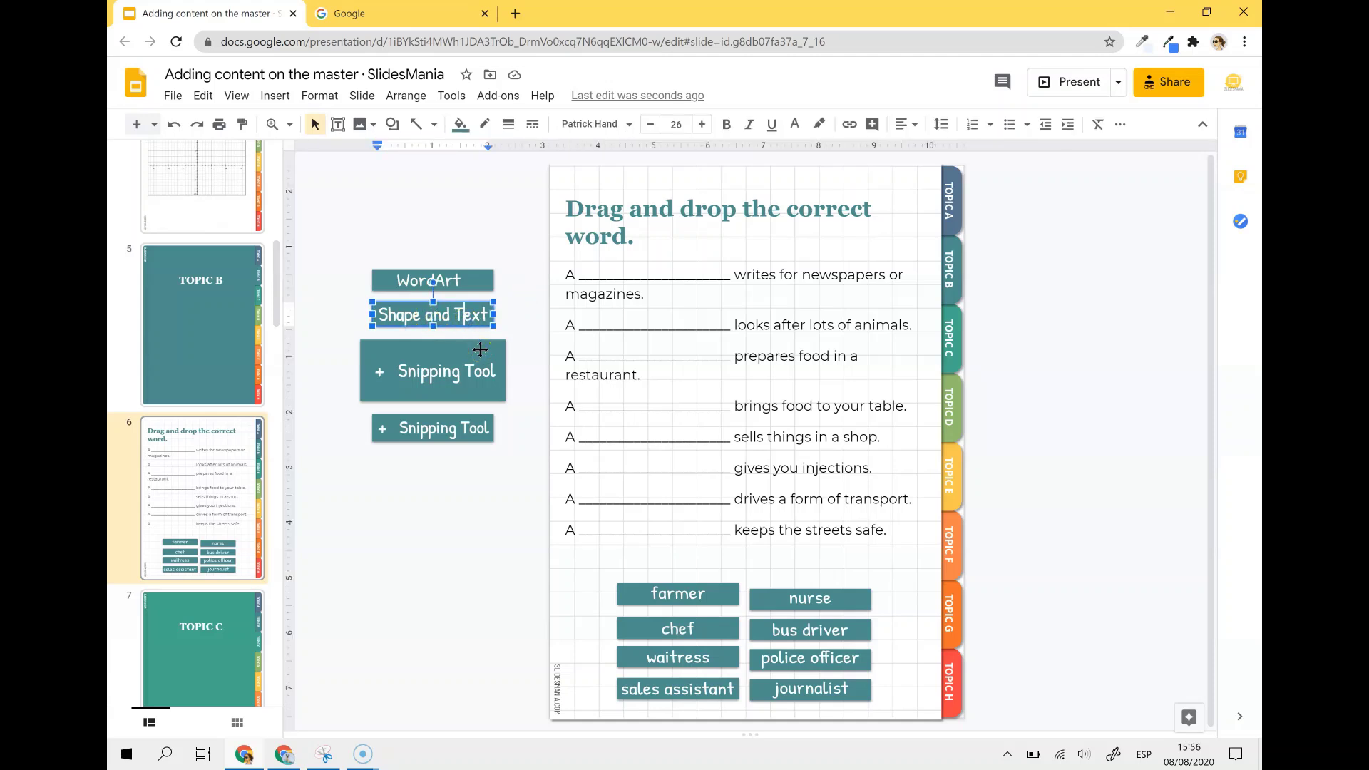
{"action": "left_click", "coordinate": [469, 272]}
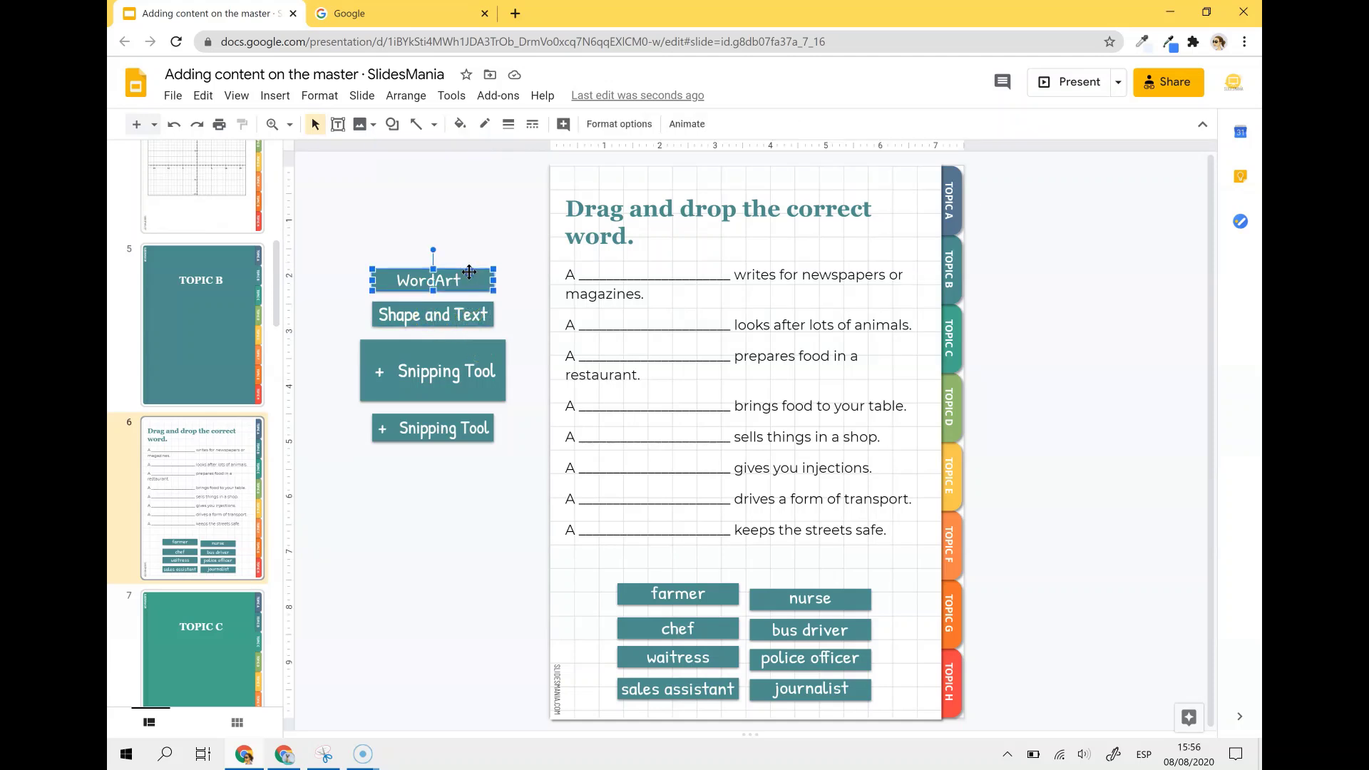
{"action": "left_click", "coordinate": [479, 277]}
{"action": "left_click", "coordinate": [473, 284]}
{"action": "double_click", "coordinate": [452, 280]}
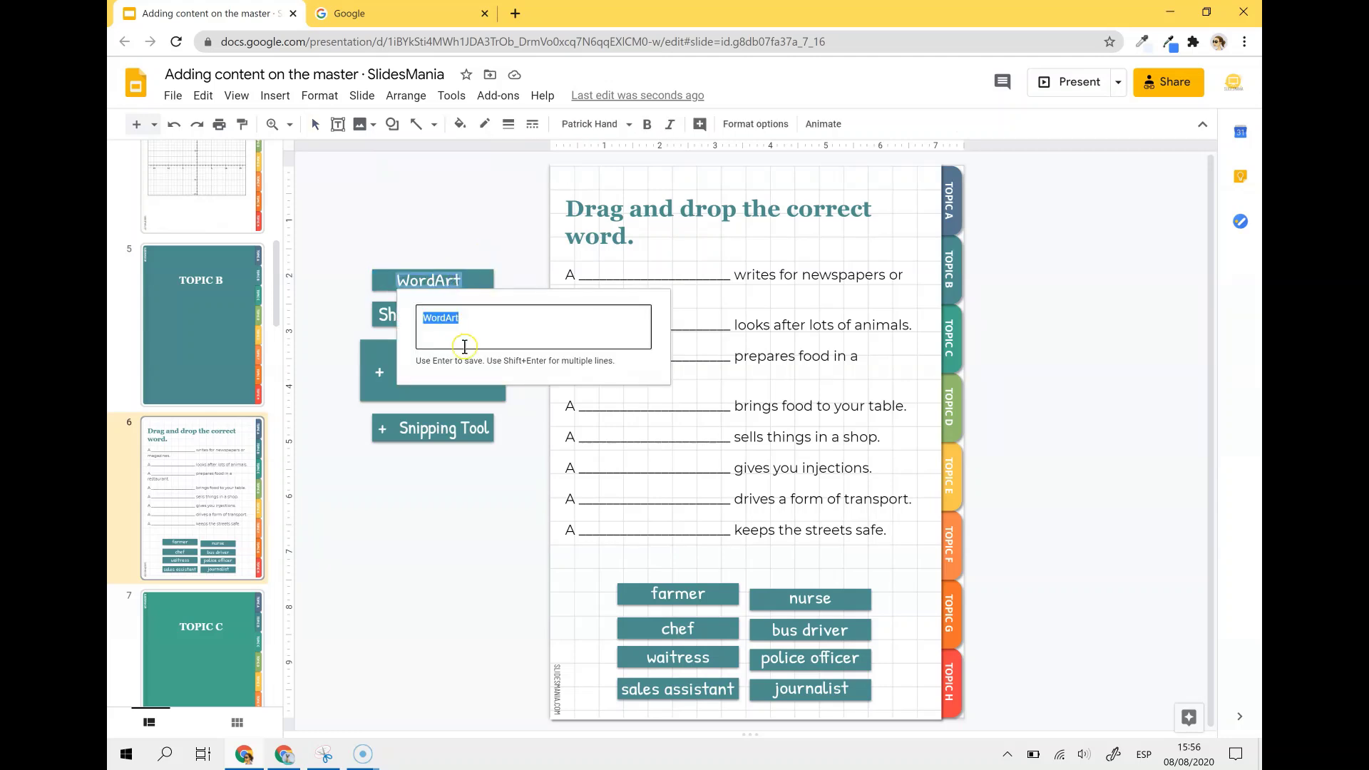
{"action": "left_click", "coordinate": [473, 239]}
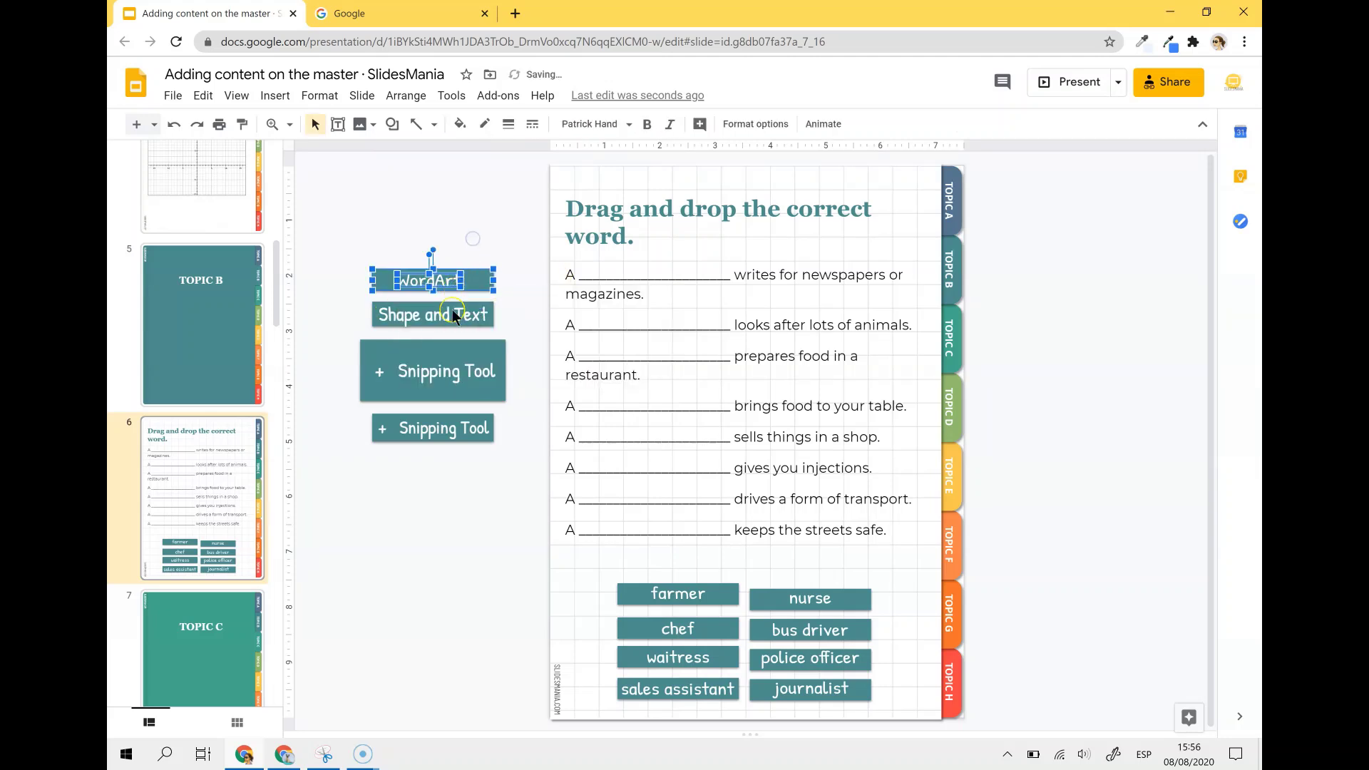
{"action": "left_click", "coordinate": [499, 225]}
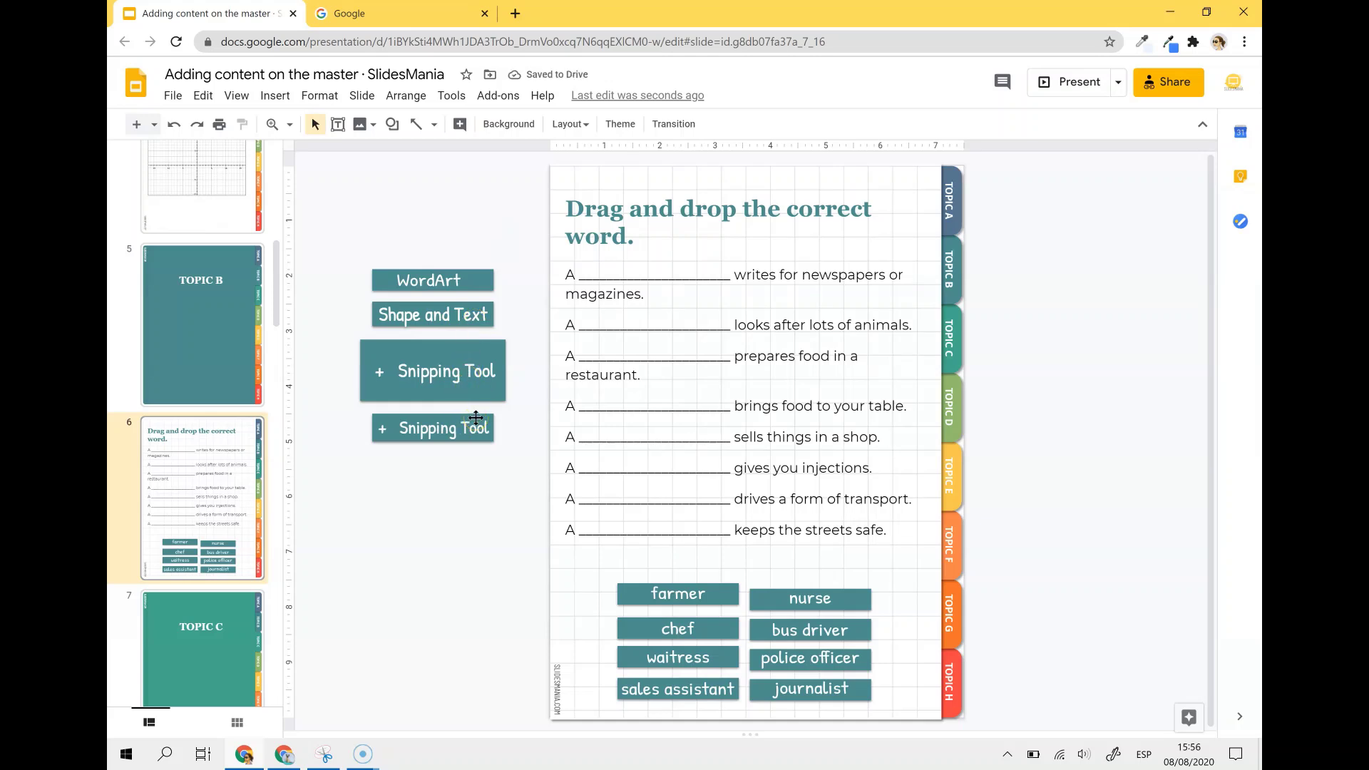
Capture a Snipping Tool snip of the large Snipping Tool label
{"action": "left_click", "coordinate": [326, 754]}
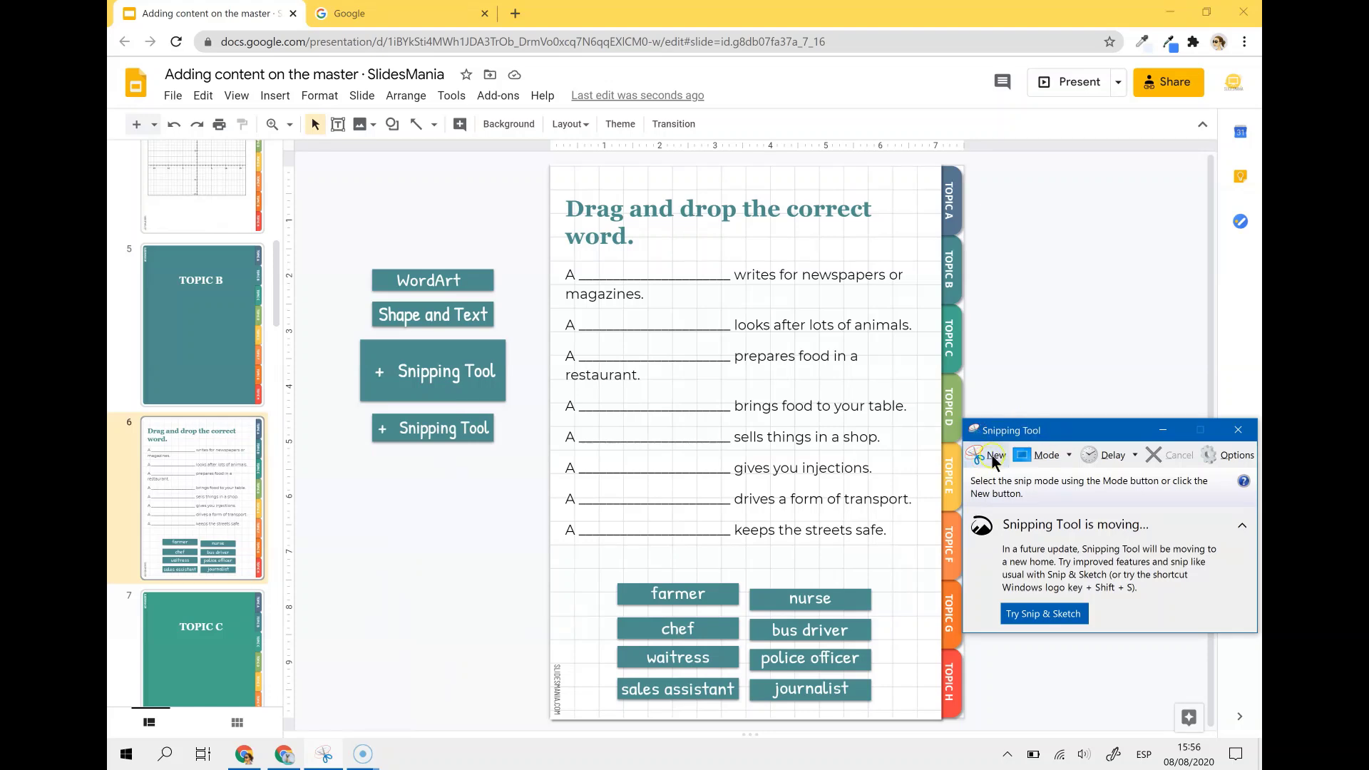
{"action": "left_click", "coordinate": [991, 456]}
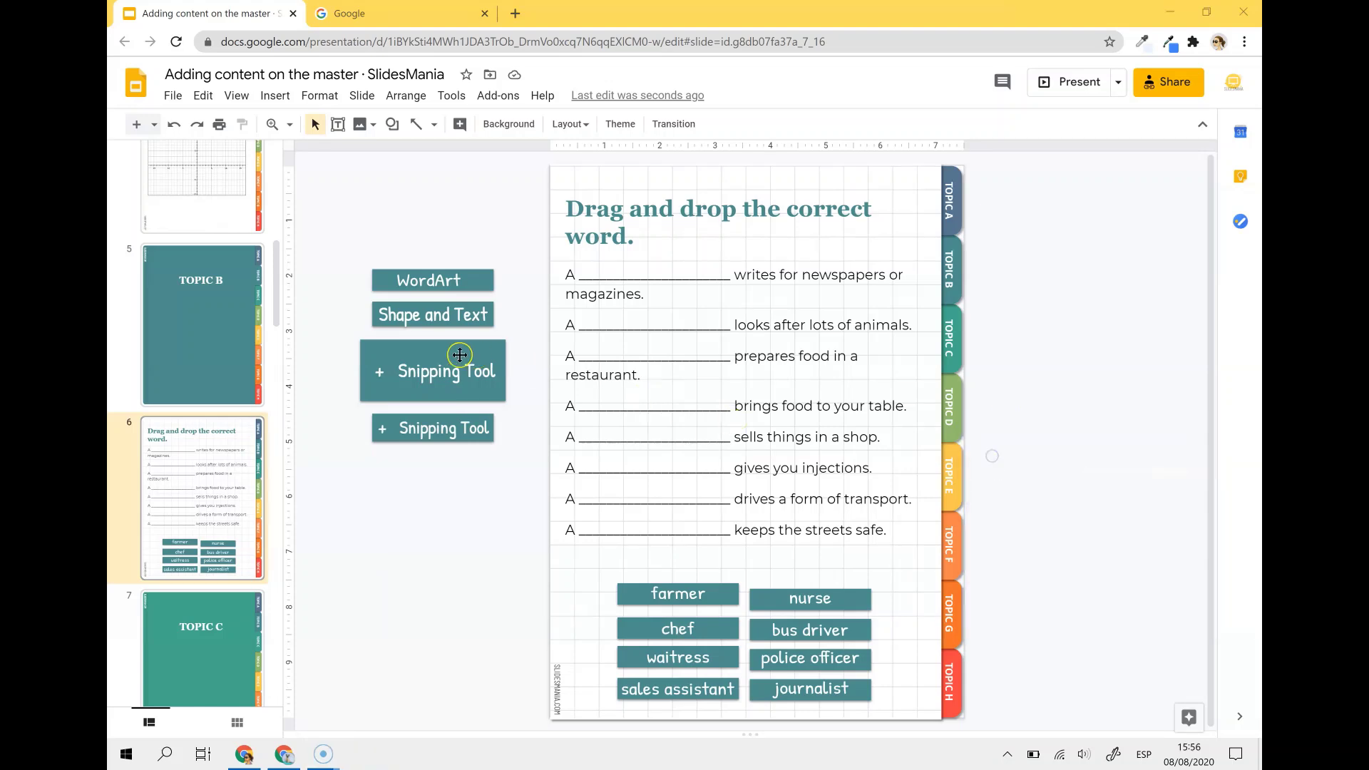
{"action": "left_click_drag", "start_coordinate": [366, 361], "coordinate": [502, 385]}
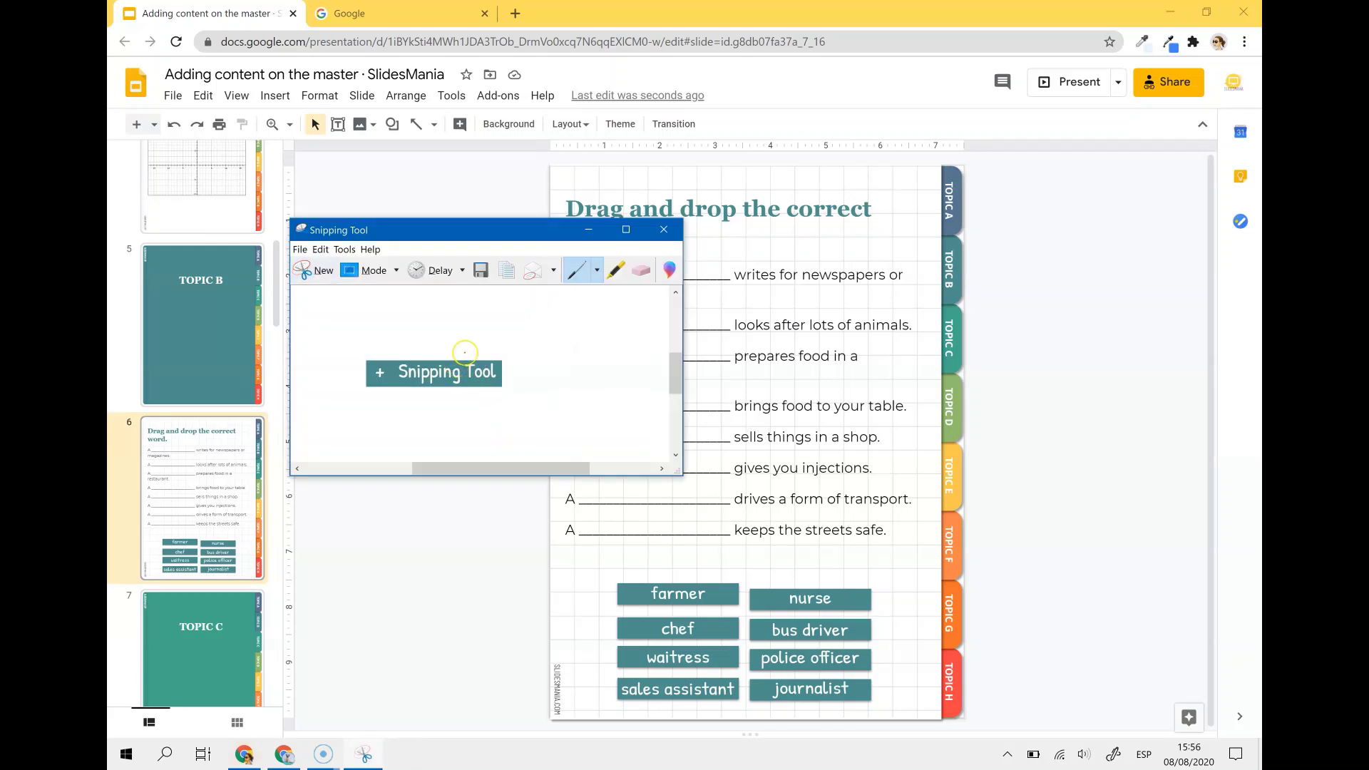
Paste the snip beside the slide, shrink it, add a drop shadow and place it above WordArt
{"action": "left_click", "coordinate": [588, 229]}
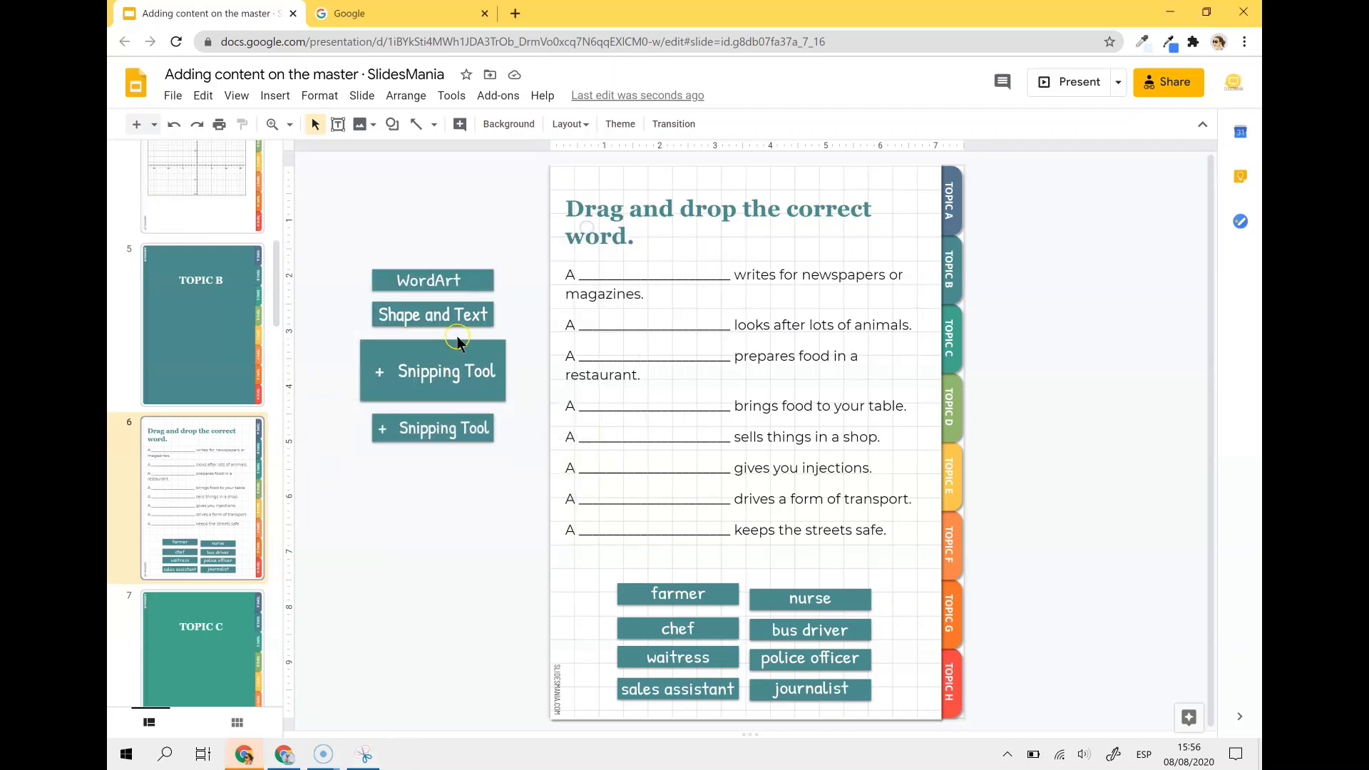
{"action": "key", "text": "ctrl+v"}
{"action": "left_click_drag", "start_coordinate": [760, 432], "coordinate": [464, 479]}
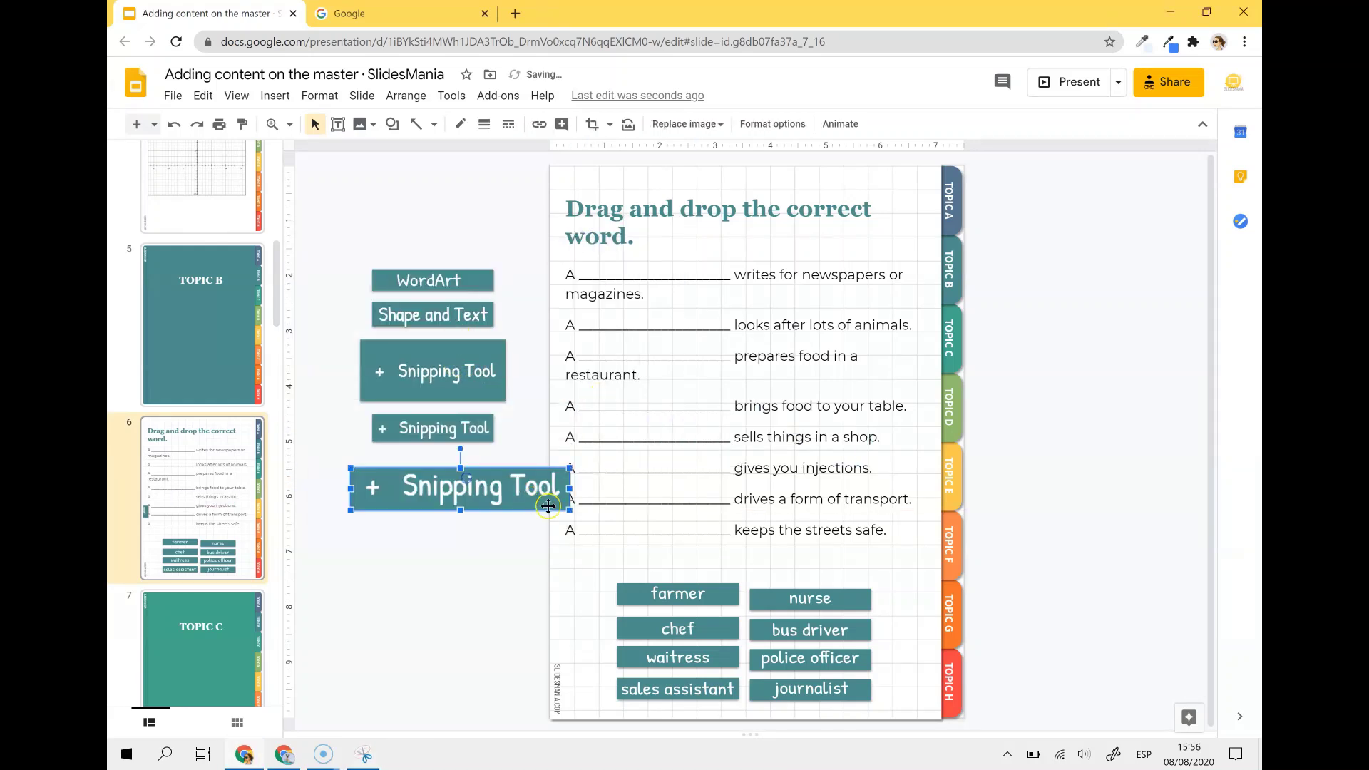
{"action": "left_click_drag", "start_coordinate": [570, 509], "coordinate": [495, 497]}
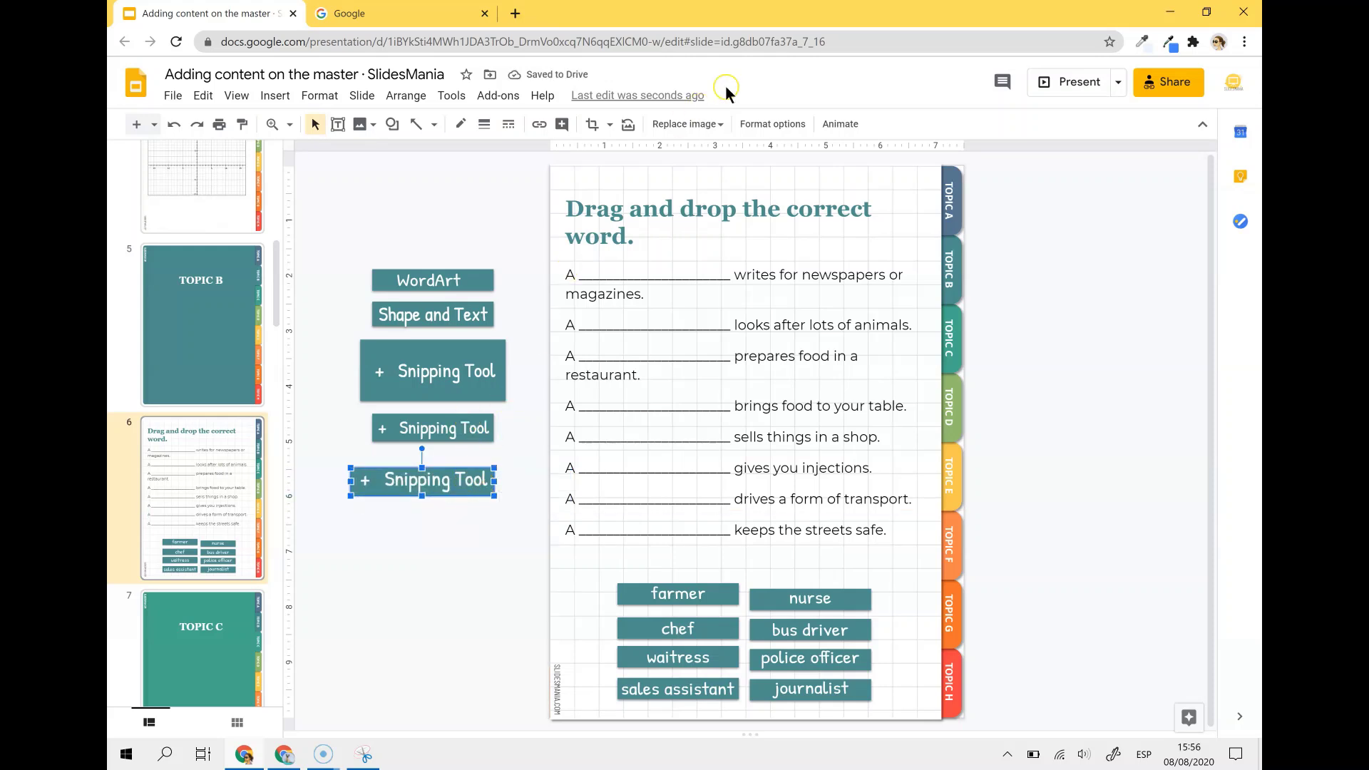
{"action": "left_click", "coordinate": [772, 124]}
{"action": "left_click", "coordinate": [1197, 368]}
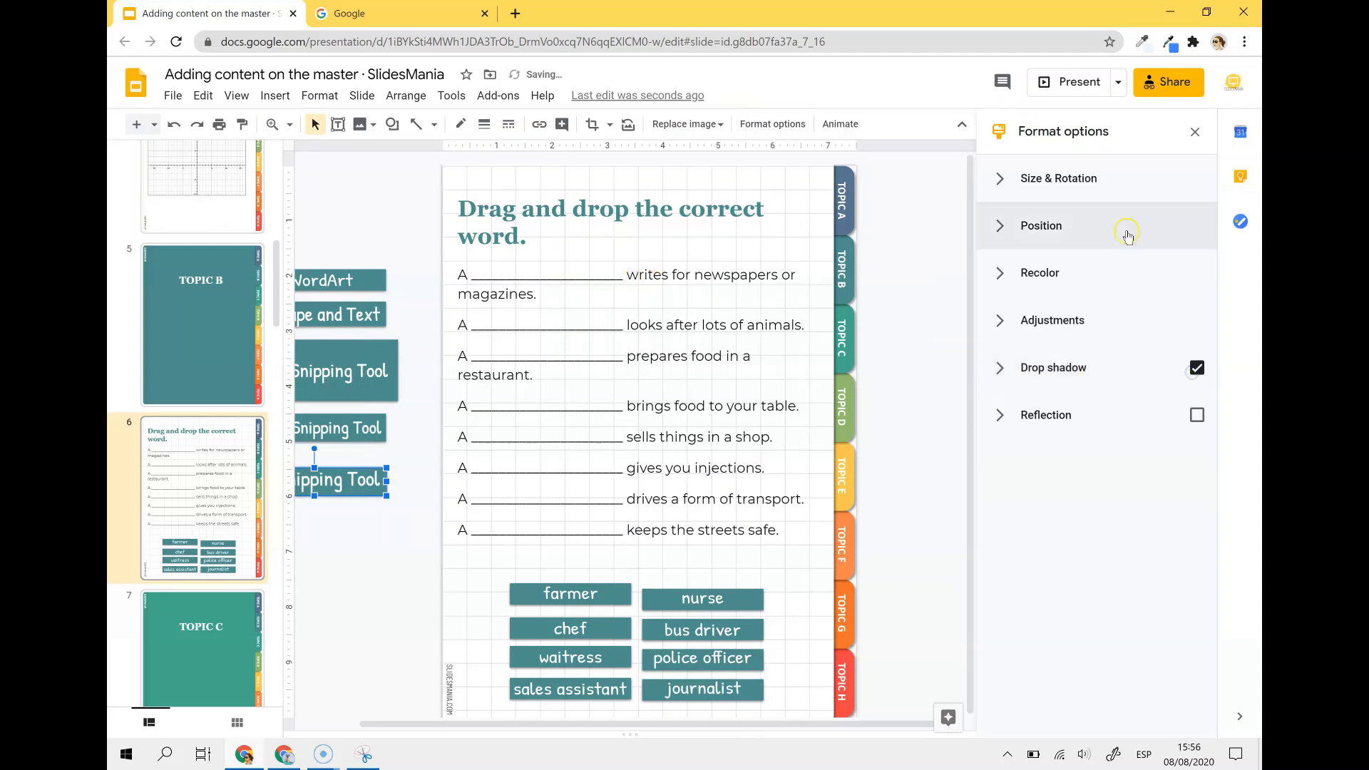
{"action": "left_click", "coordinate": [1195, 132]}
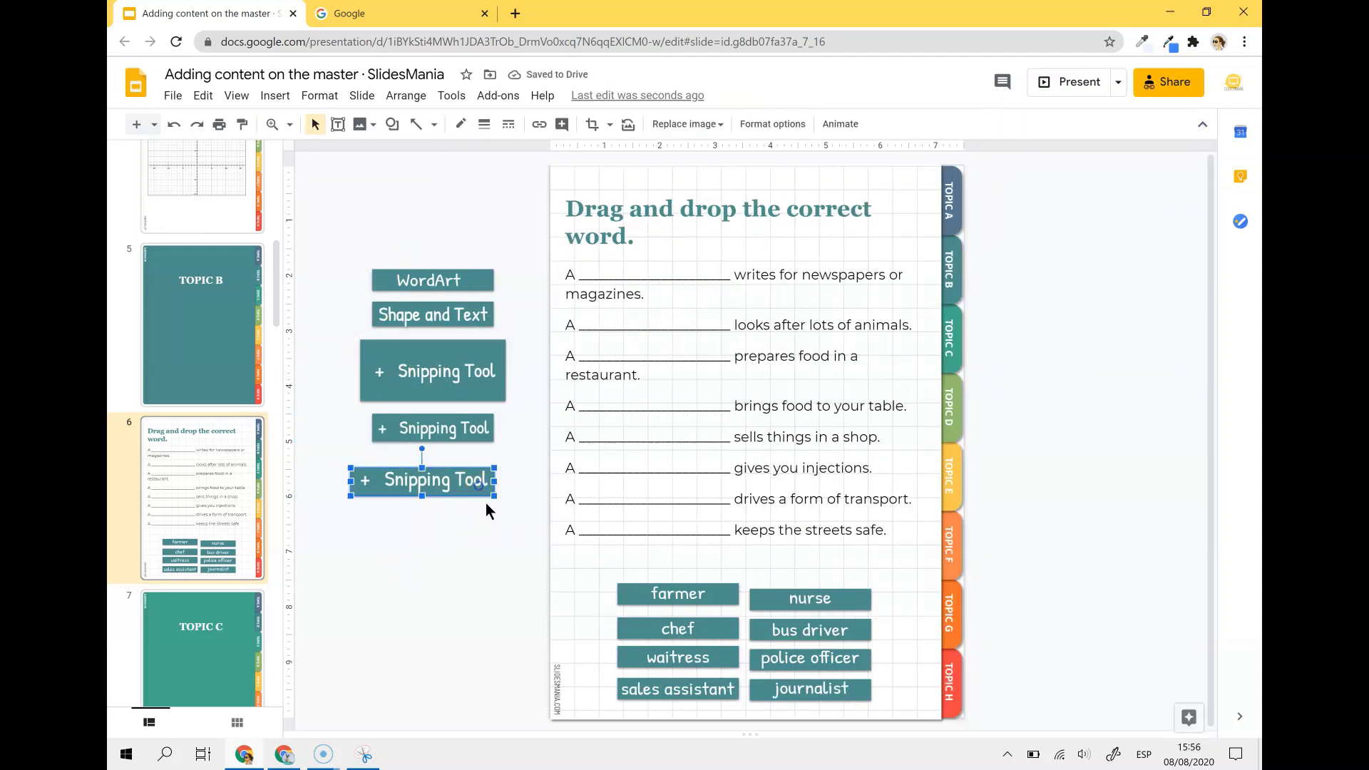
{"action": "left_click_drag", "start_coordinate": [459, 479], "coordinate": [464, 245]}
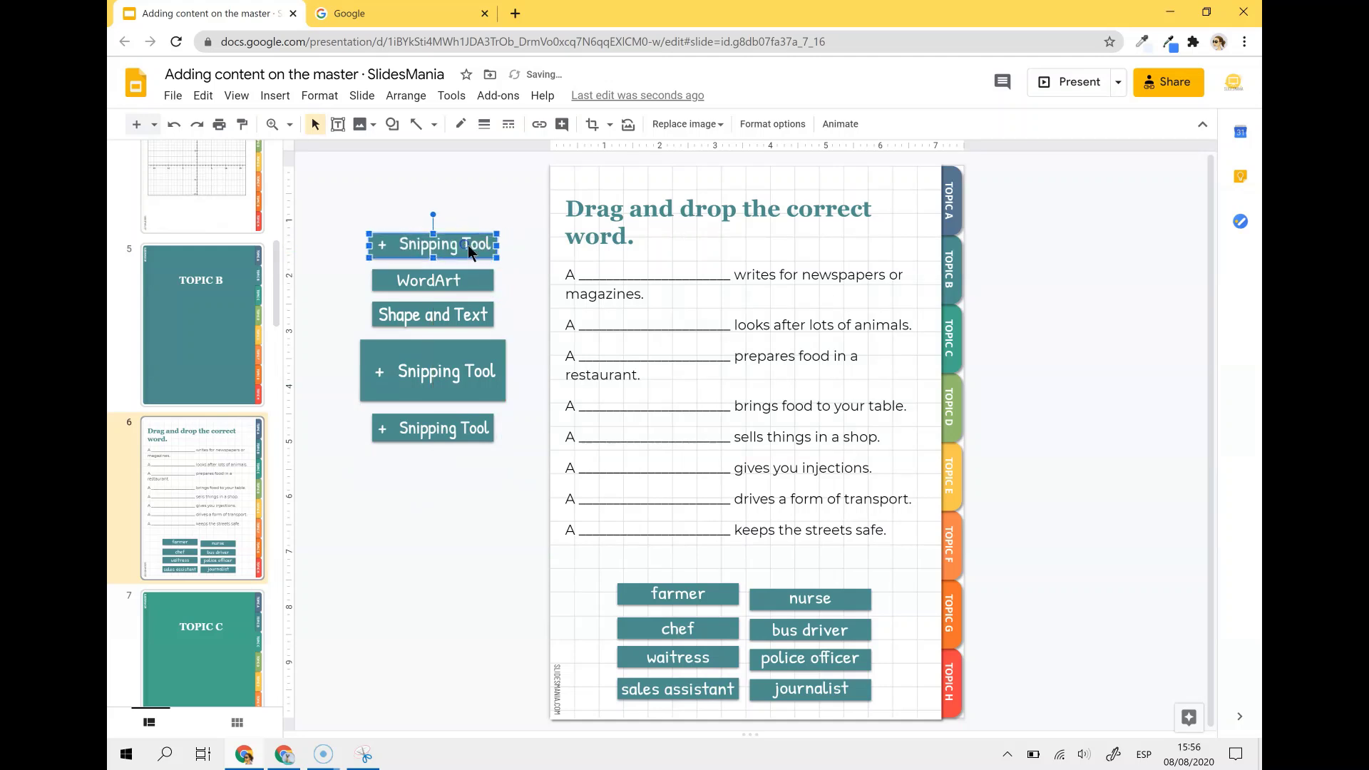
Inspect the large Snipping Tool text box, then try moving the snip onto the worksheet and undo
{"action": "left_click", "coordinate": [476, 350]}
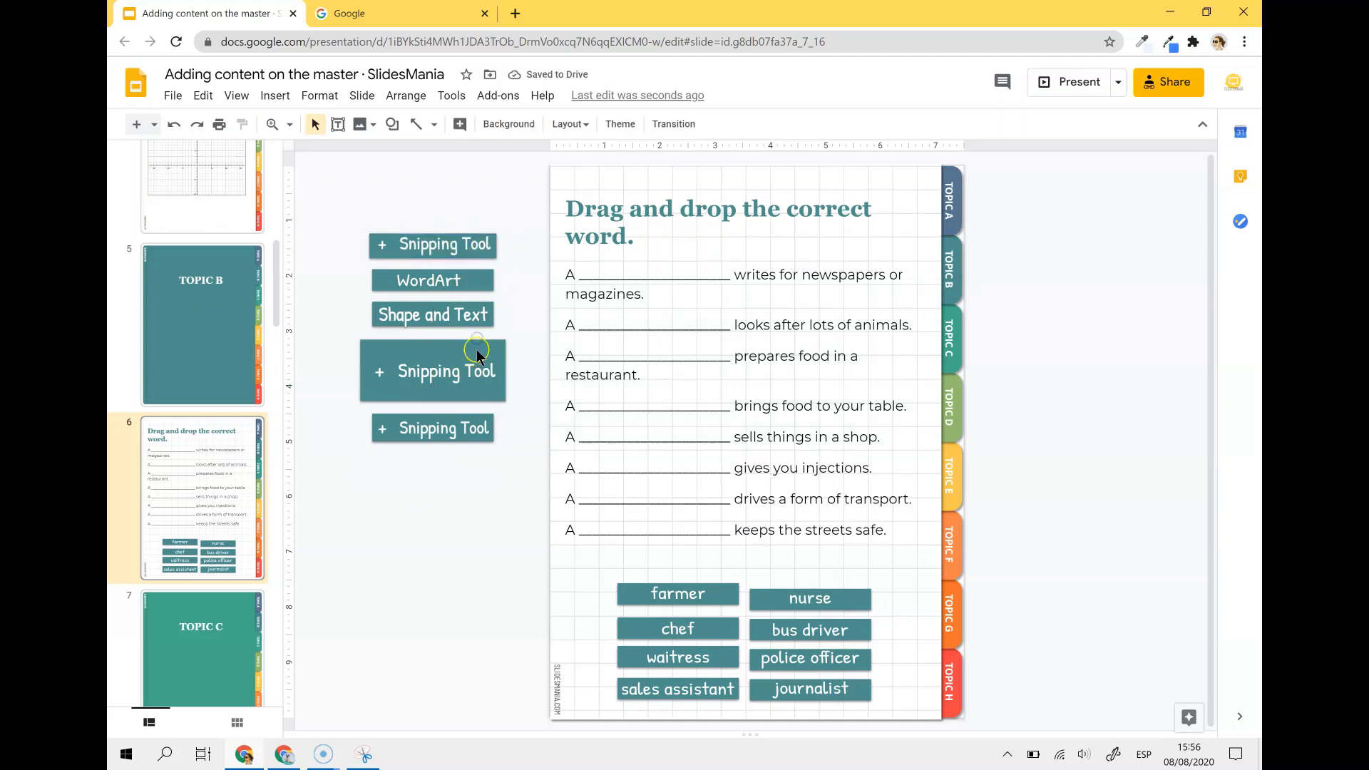
{"action": "left_click", "coordinate": [414, 372]}
{"action": "left_click", "coordinate": [425, 359]}
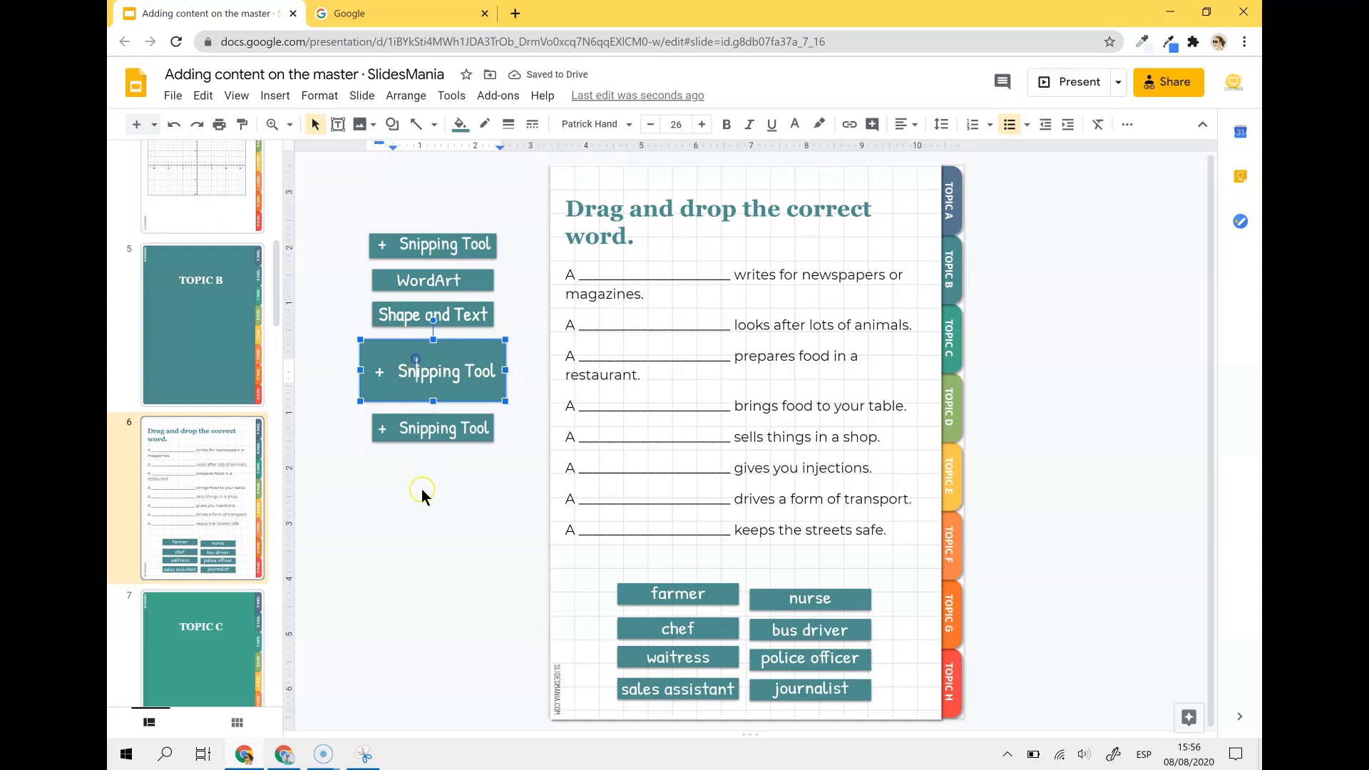
{"action": "left_click", "coordinate": [421, 390]}
{"action": "left_click", "coordinate": [447, 230]}
{"action": "left_click", "coordinate": [484, 239]}
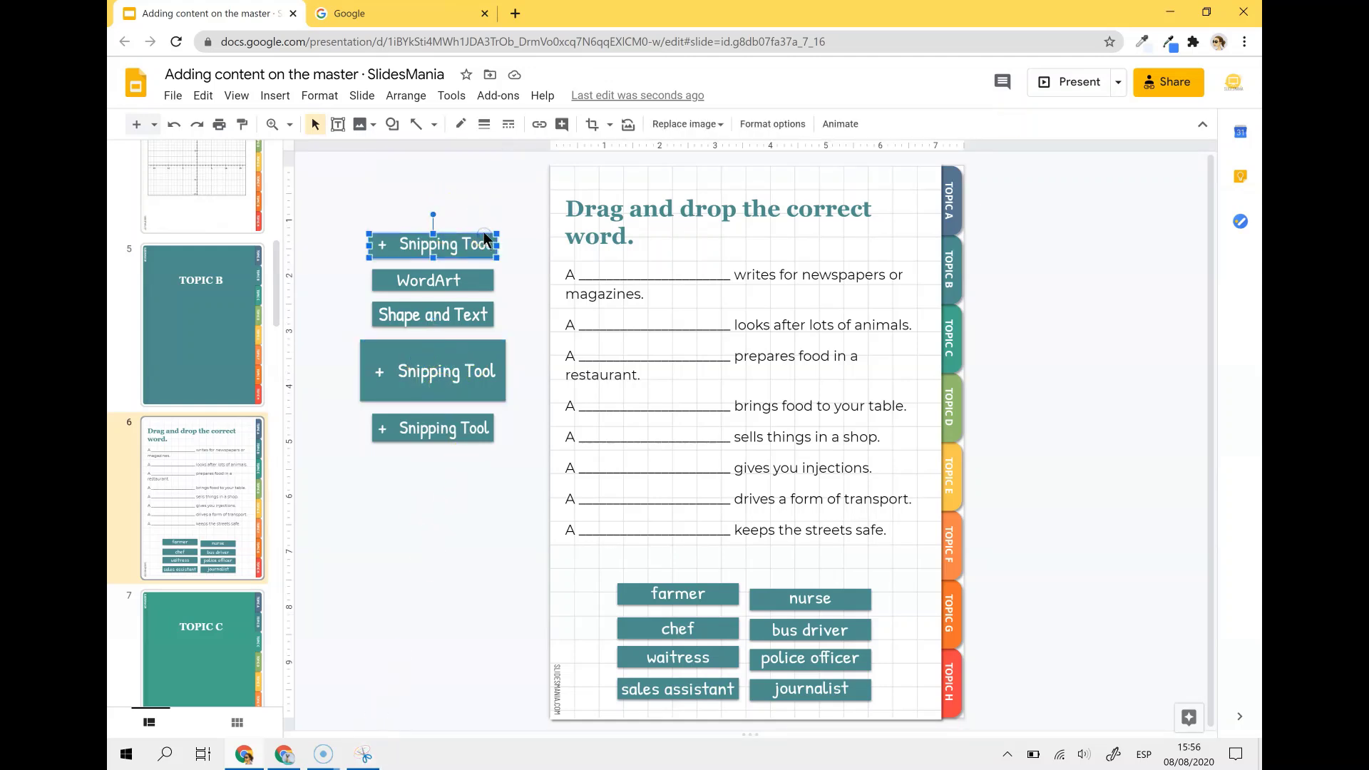
{"action": "left_click_drag", "start_coordinate": [473, 237], "coordinate": [670, 358]}
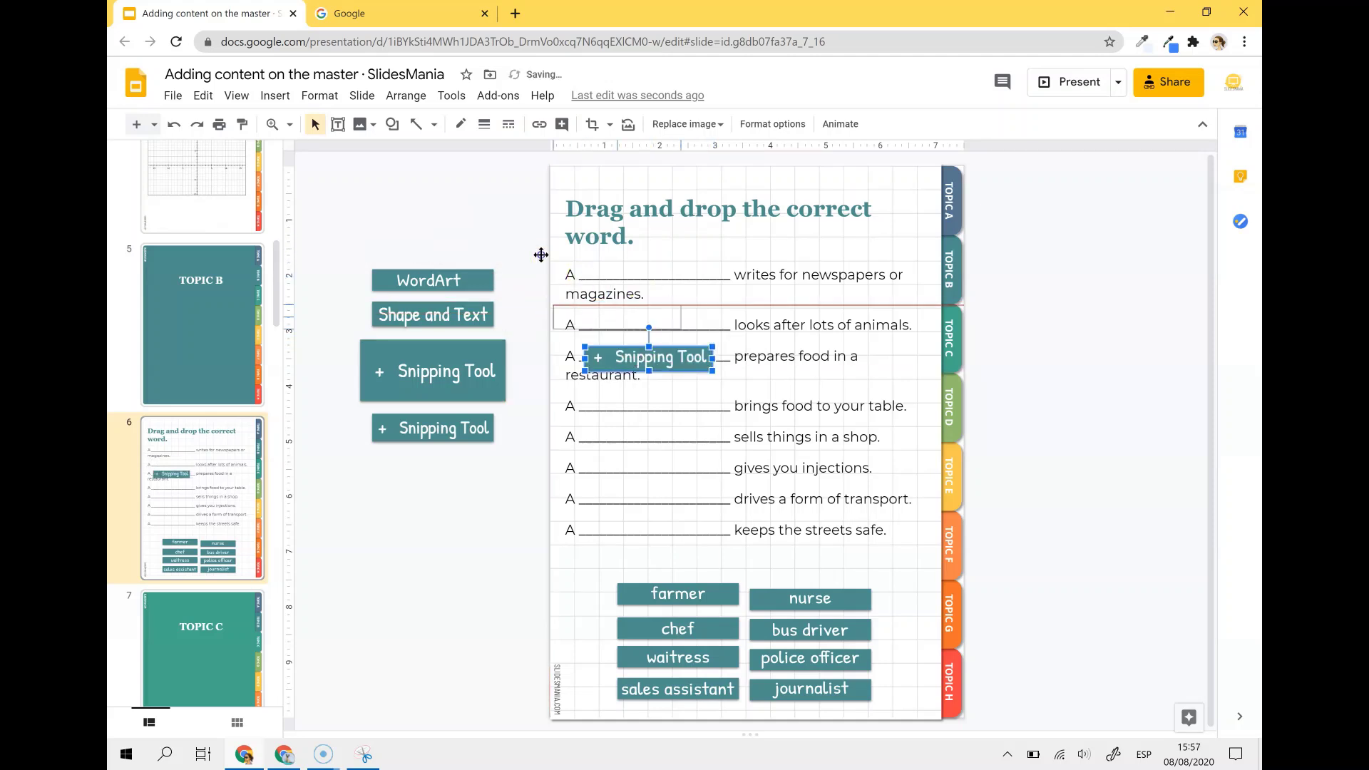
{"action": "key", "text": "ctrl+z"}
Remove the stray horizontal guides from the slide
{"action": "left_click_drag", "start_coordinate": [690, 147], "coordinate": [634, 142]}
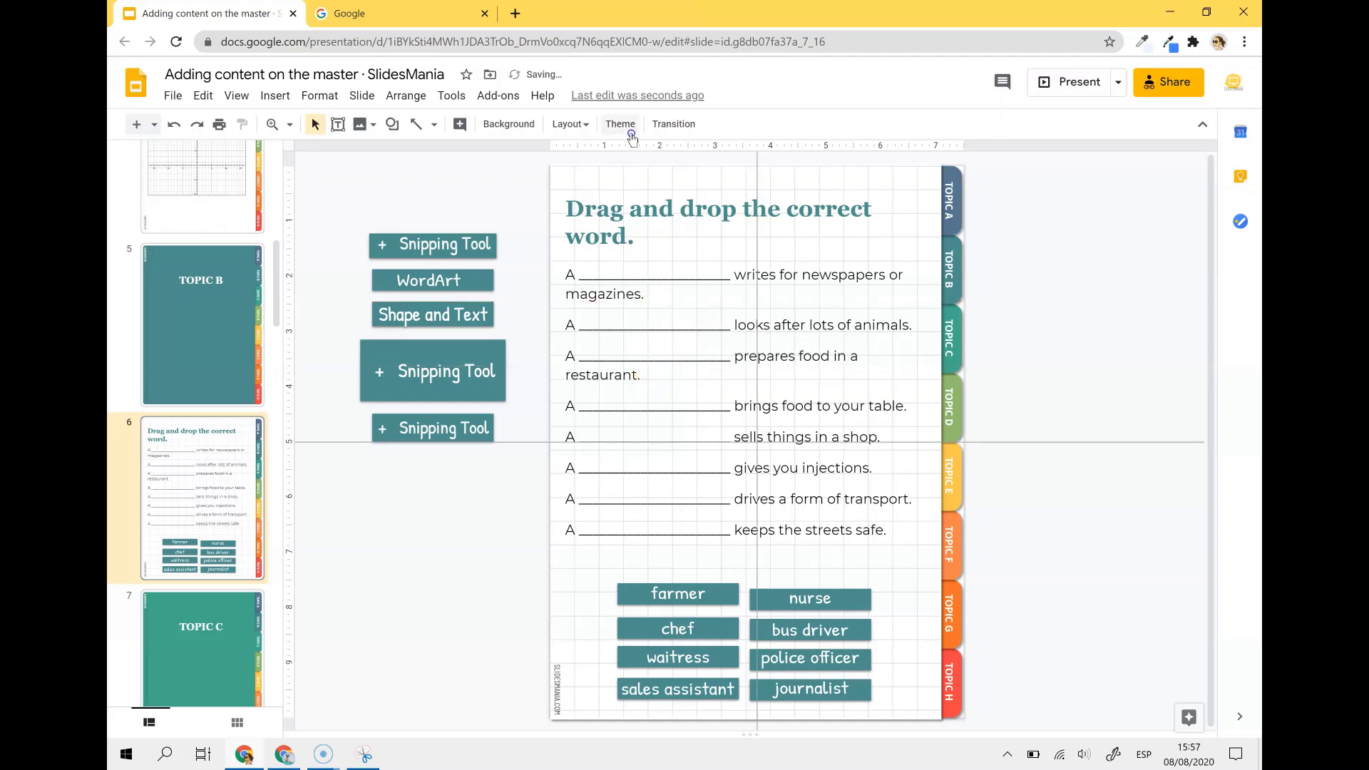
{"action": "left_click_drag", "start_coordinate": [756, 221], "coordinate": [1024, 222]}
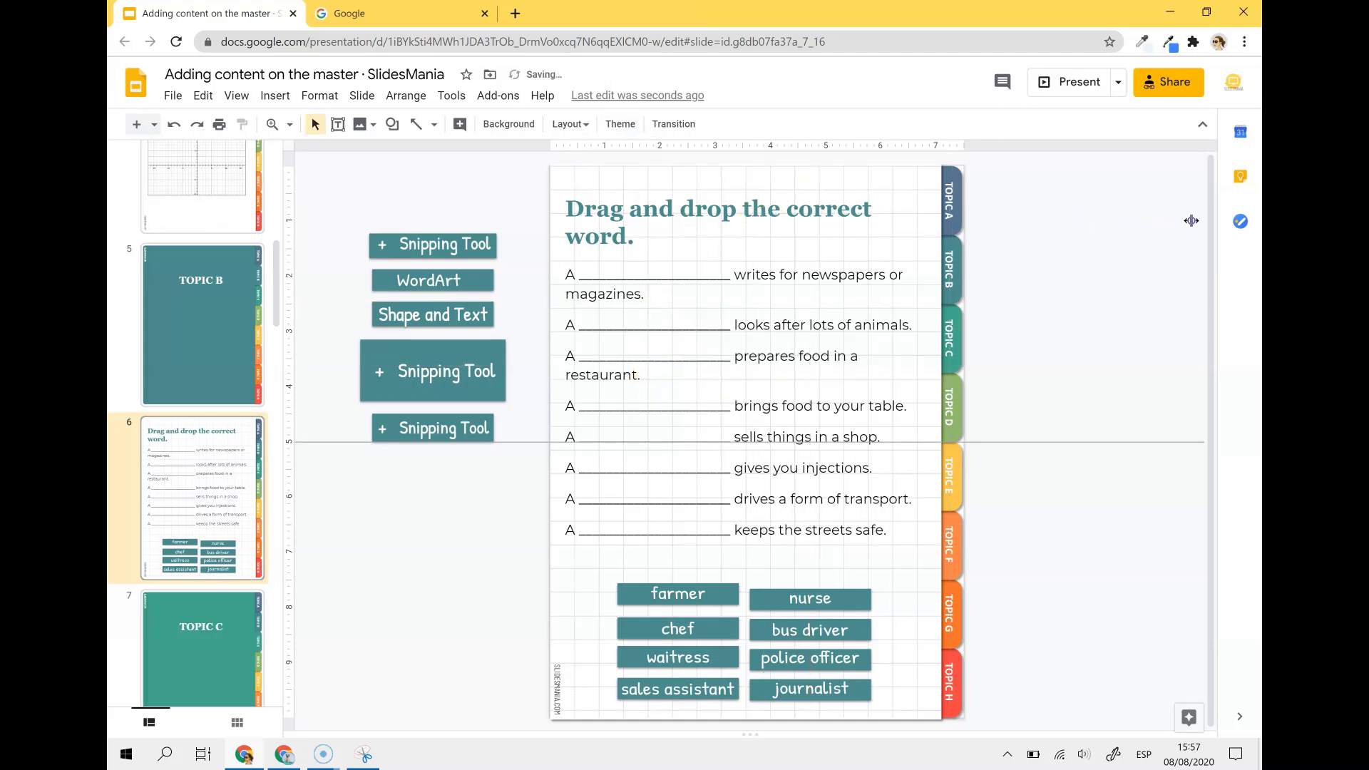
{"action": "left_click_drag", "start_coordinate": [966, 442], "coordinate": [965, 146]}
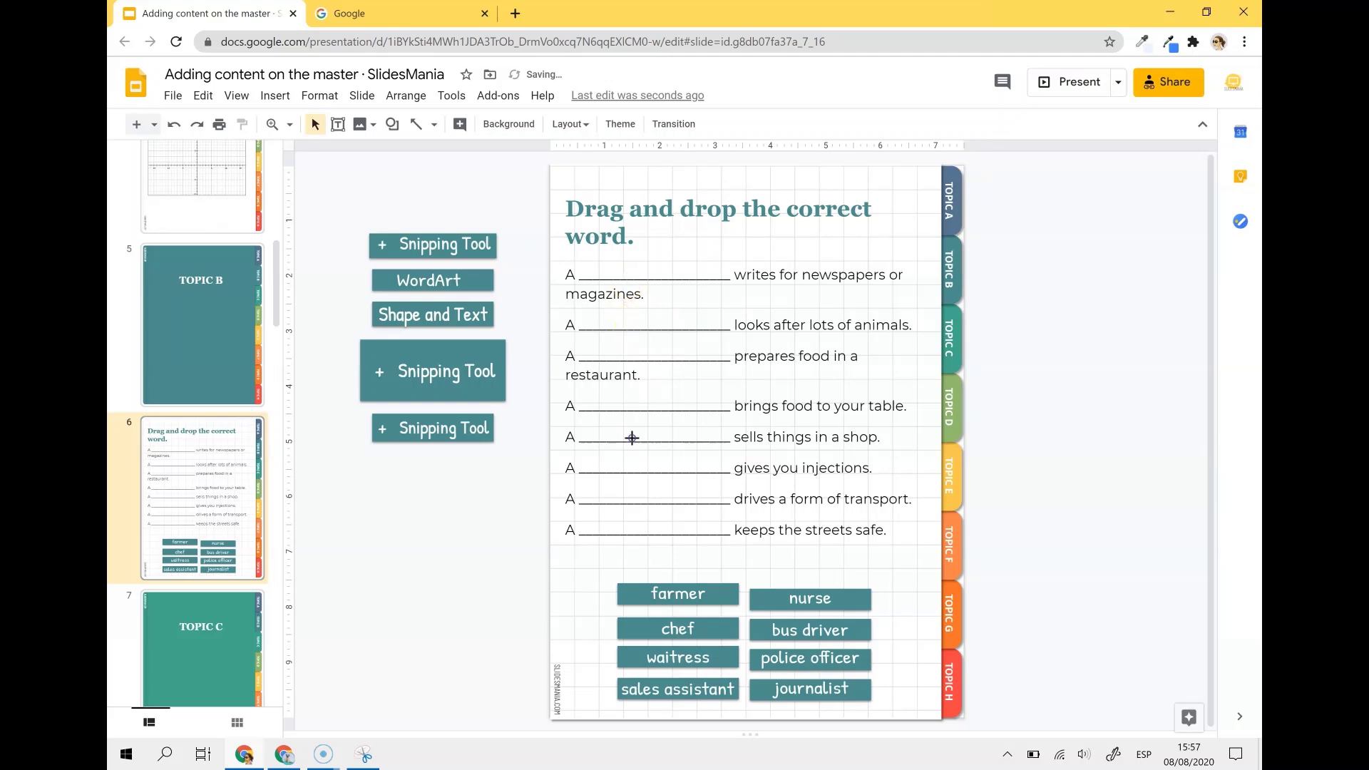
{"action": "scroll", "coordinate": [271, 313], "scroll_direction": "down", "scroll_amount": 1}
Remove the green "Now it's time for you to write!" title from slide 8
{"action": "scroll", "coordinate": [284, 314], "scroll_direction": "down", "scroll_amount": 5}
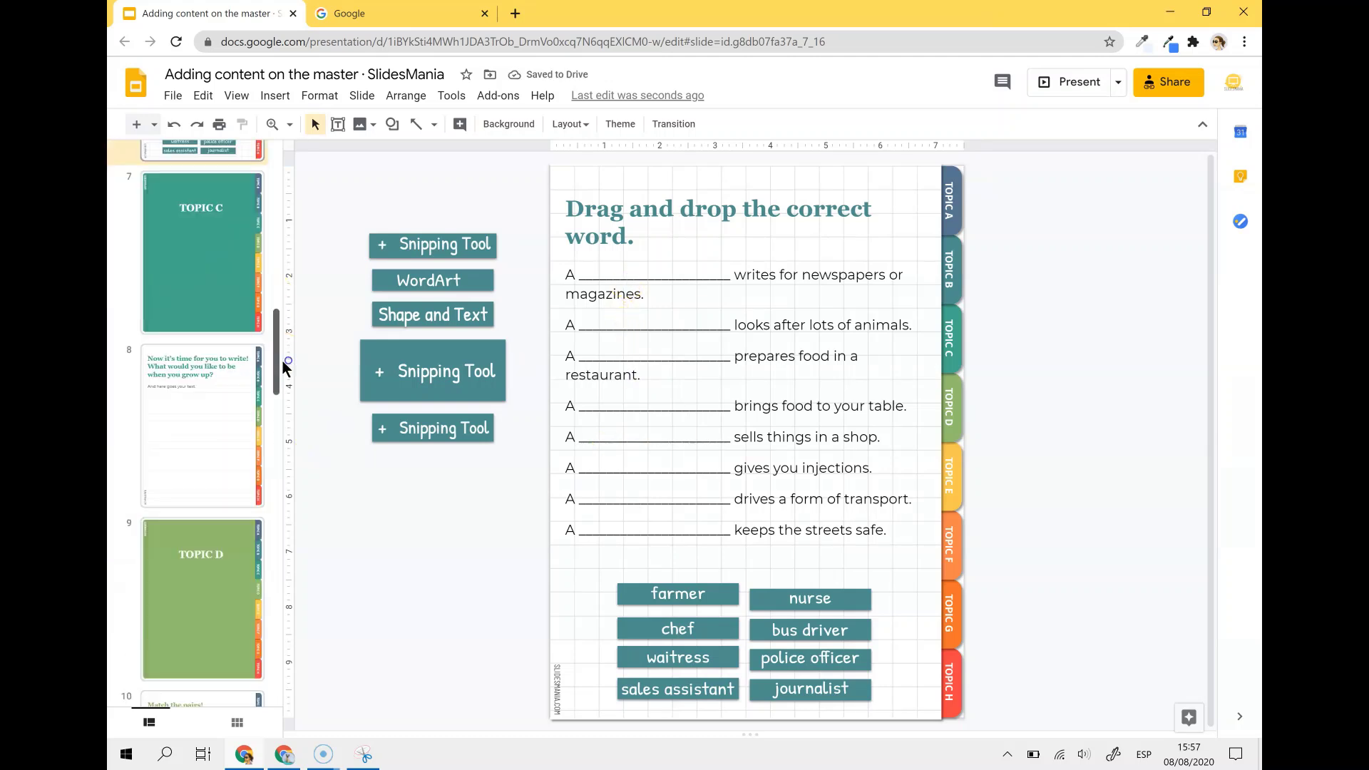
{"action": "left_click", "coordinate": [245, 383]}
{"action": "left_click", "coordinate": [611, 236]}
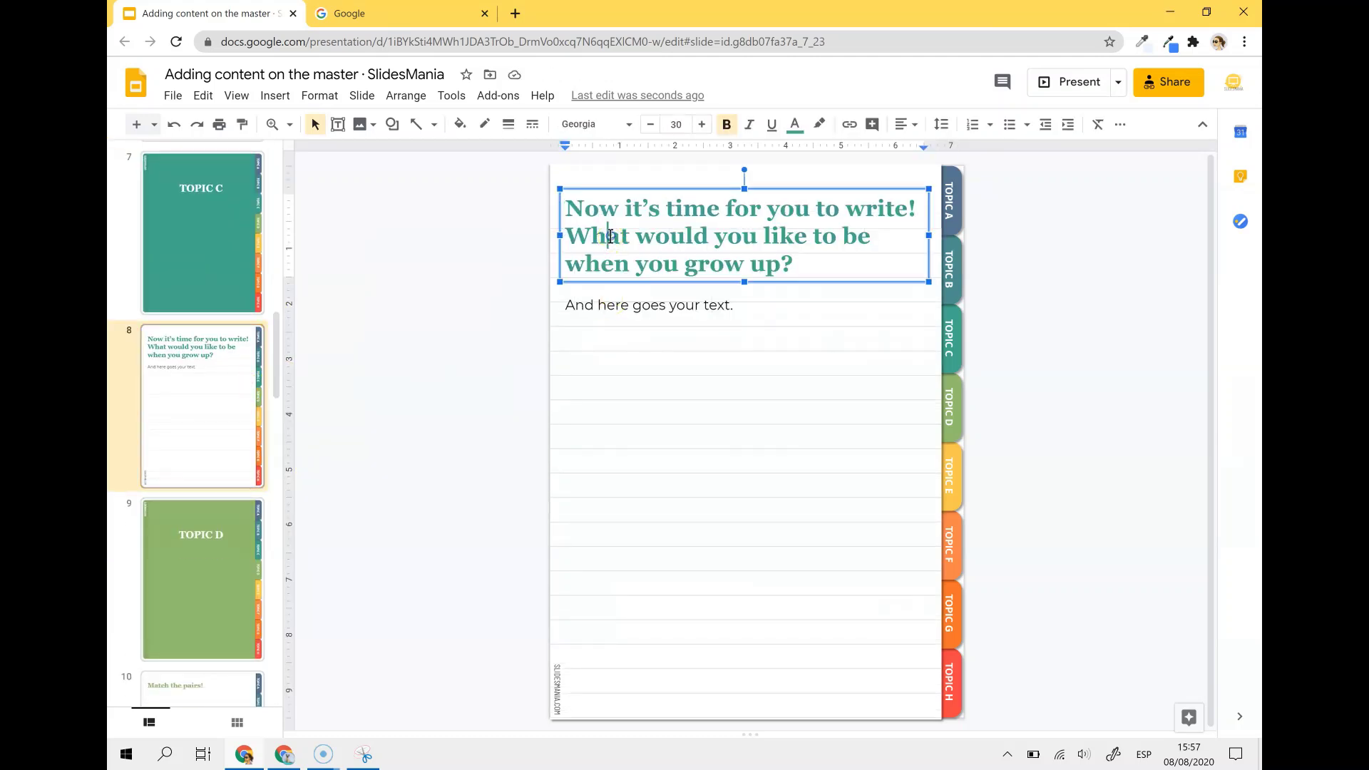
{"action": "left_click", "coordinate": [609, 345]}
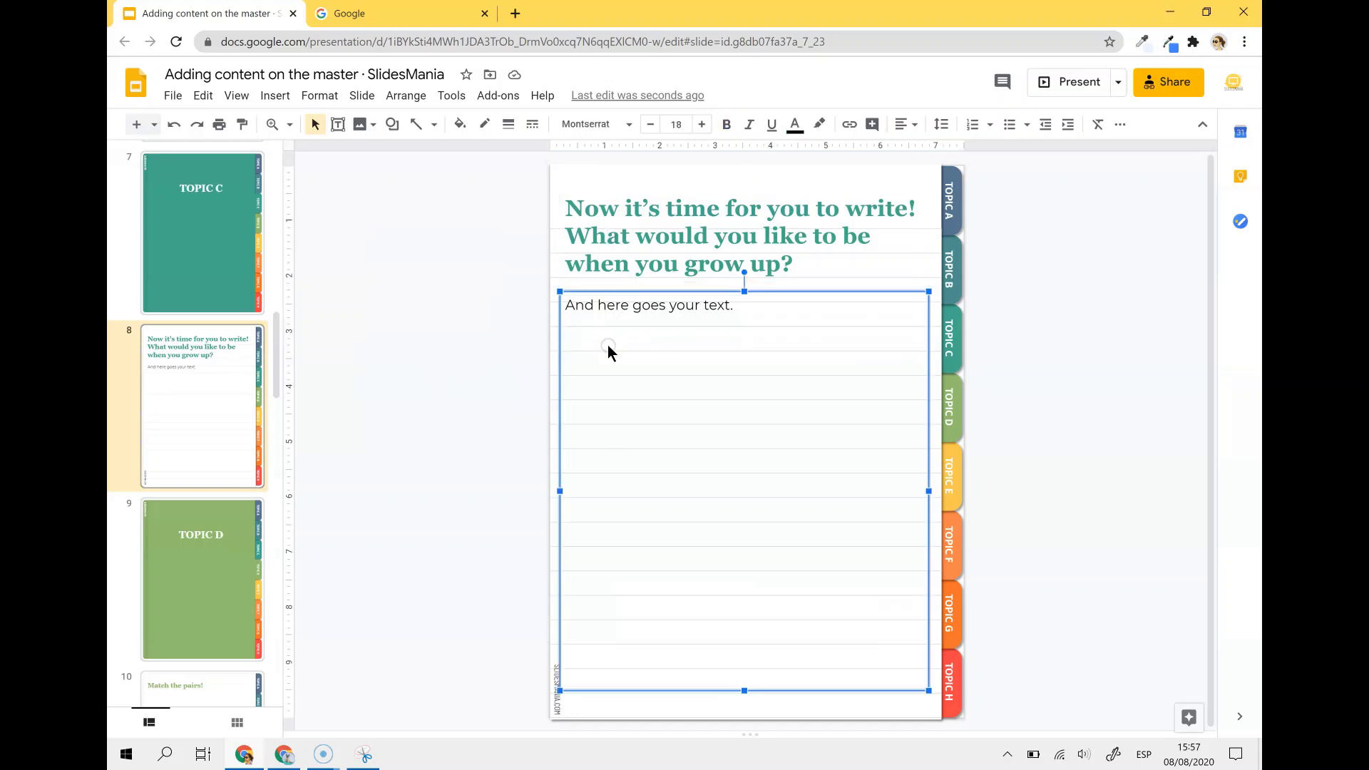
{"action": "left_click", "coordinate": [607, 305]}
{"action": "left_click", "coordinate": [536, 229]}
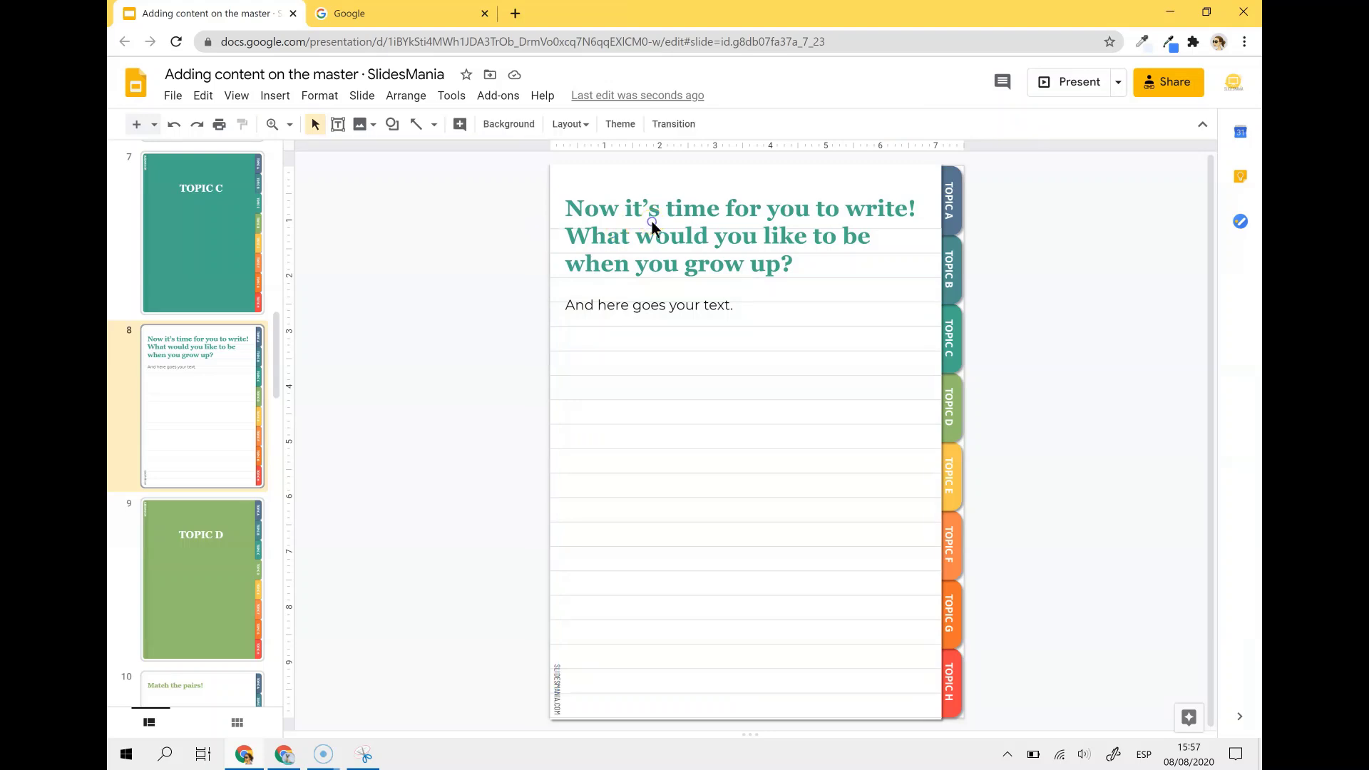
{"action": "left_click", "coordinate": [650, 218]}
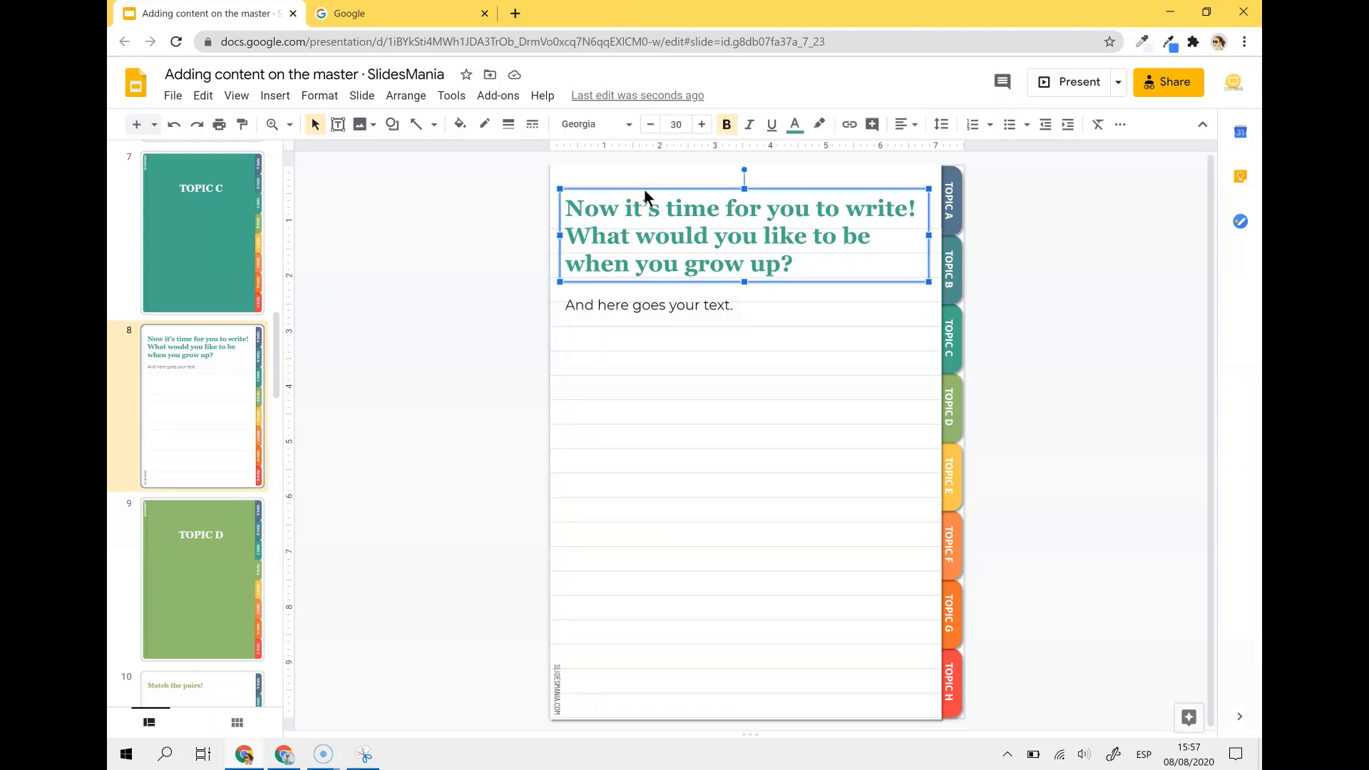
{"action": "key", "text": "Delete"}
Open Edit master and pick the ruled notebook layout
{"action": "left_click", "coordinate": [361, 95]}
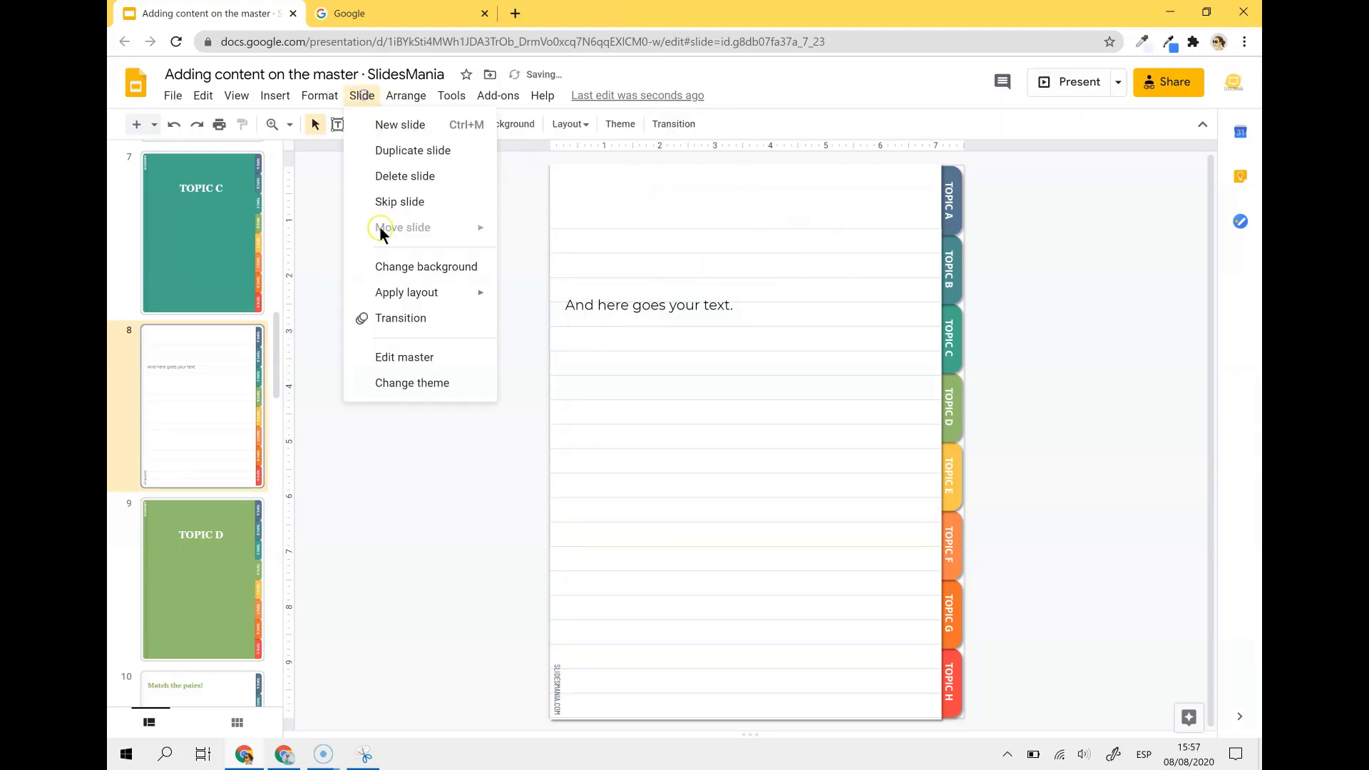
{"action": "left_click", "coordinate": [394, 363]}
{"action": "left_click", "coordinate": [322, 629]}
Duplicate the ruled layout, lower its body placeholder and delete the title placeholder
{"action": "right_click", "coordinate": [320, 625]}
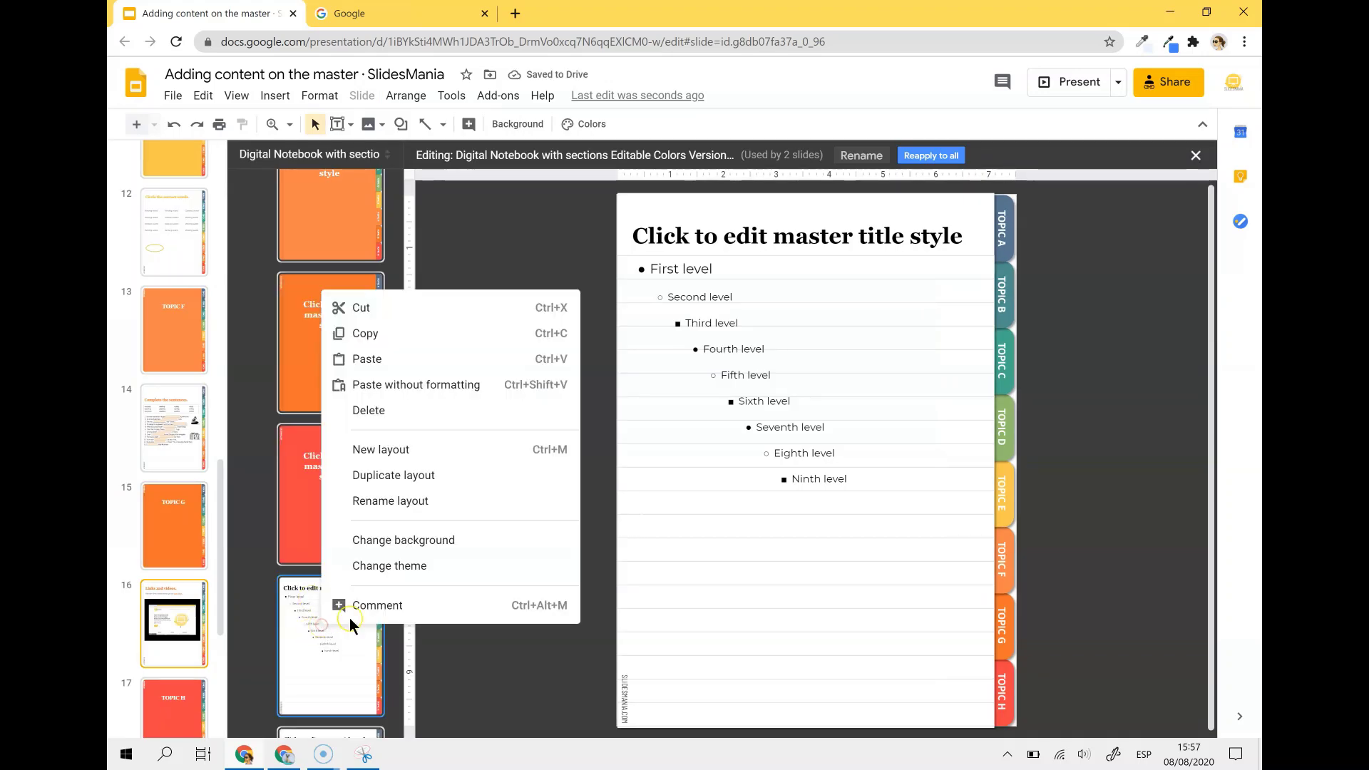
{"action": "left_click", "coordinate": [394, 473]}
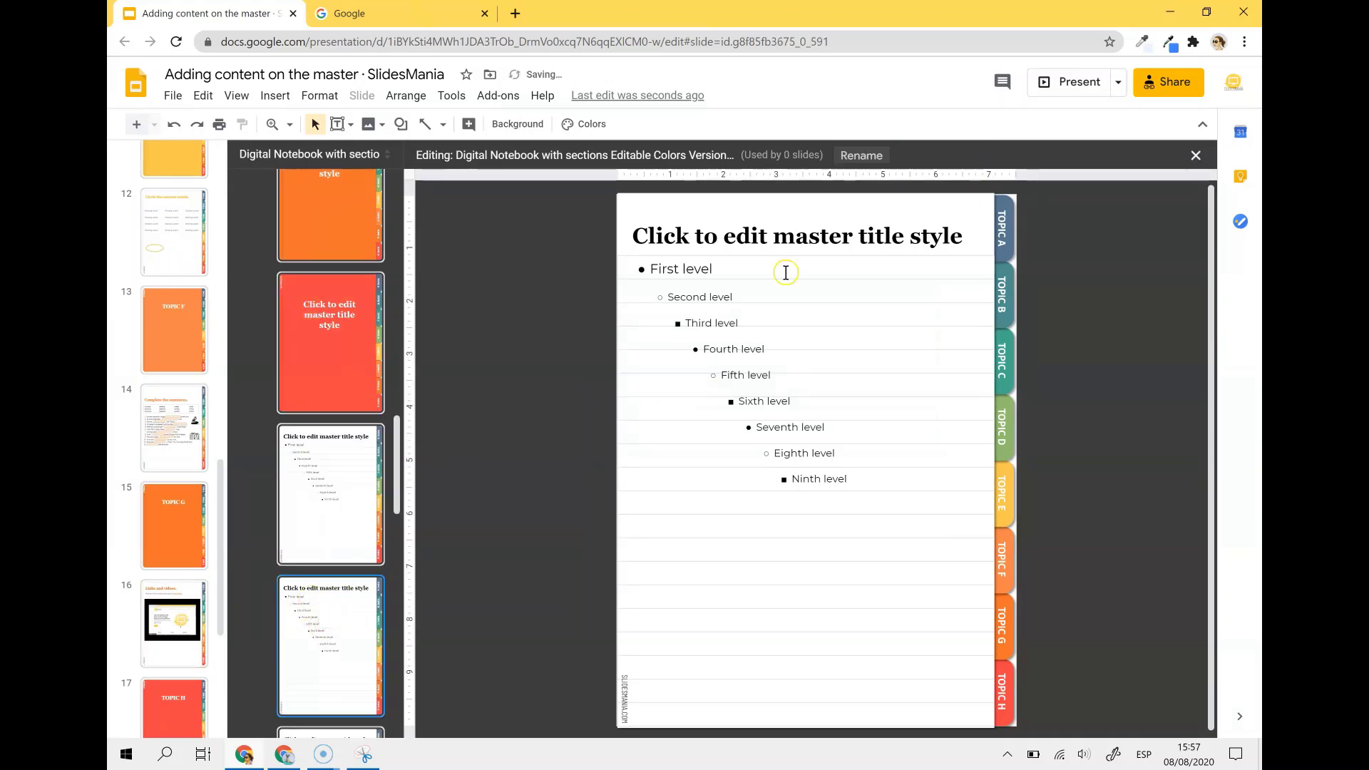
{"action": "triple_click", "coordinate": [747, 300]}
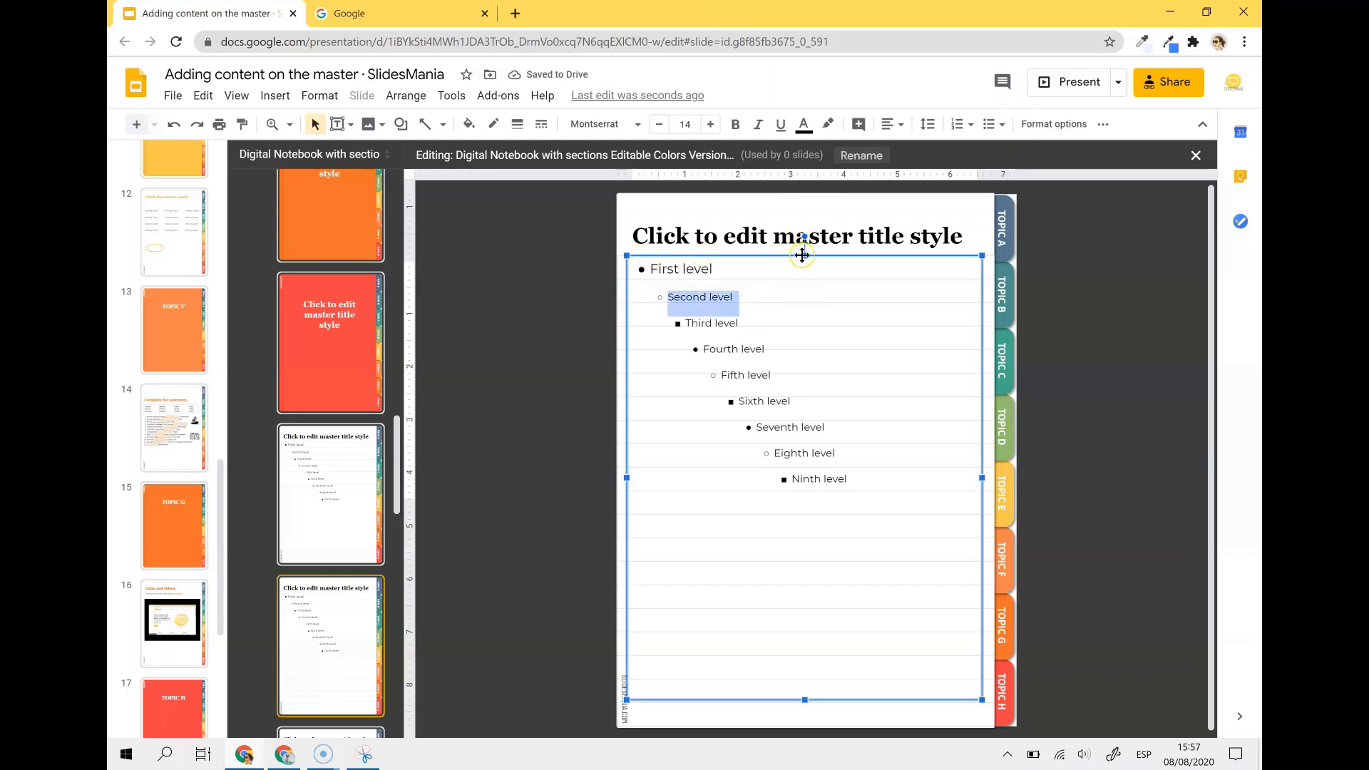
{"action": "left_click_drag", "start_coordinate": [804, 256], "coordinate": [805, 296]}
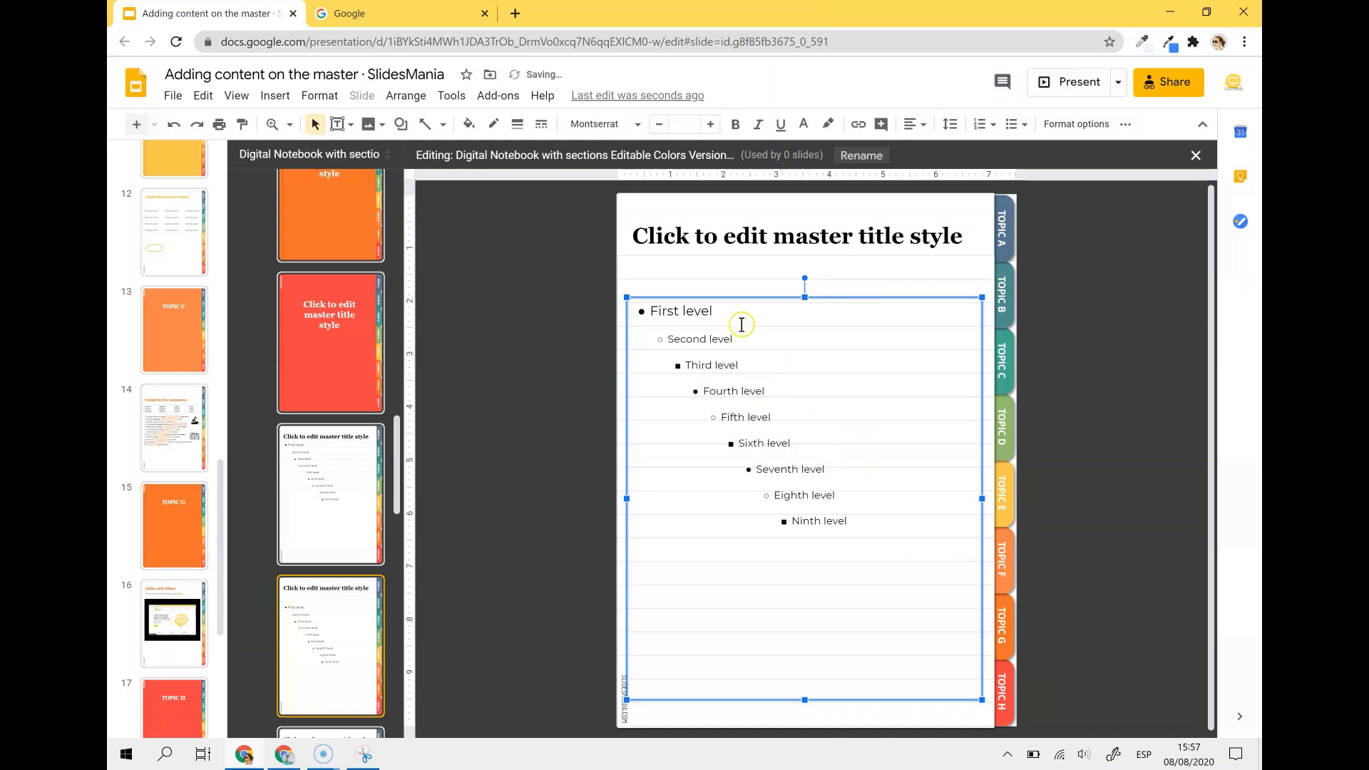
{"action": "left_click", "coordinate": [693, 212]}
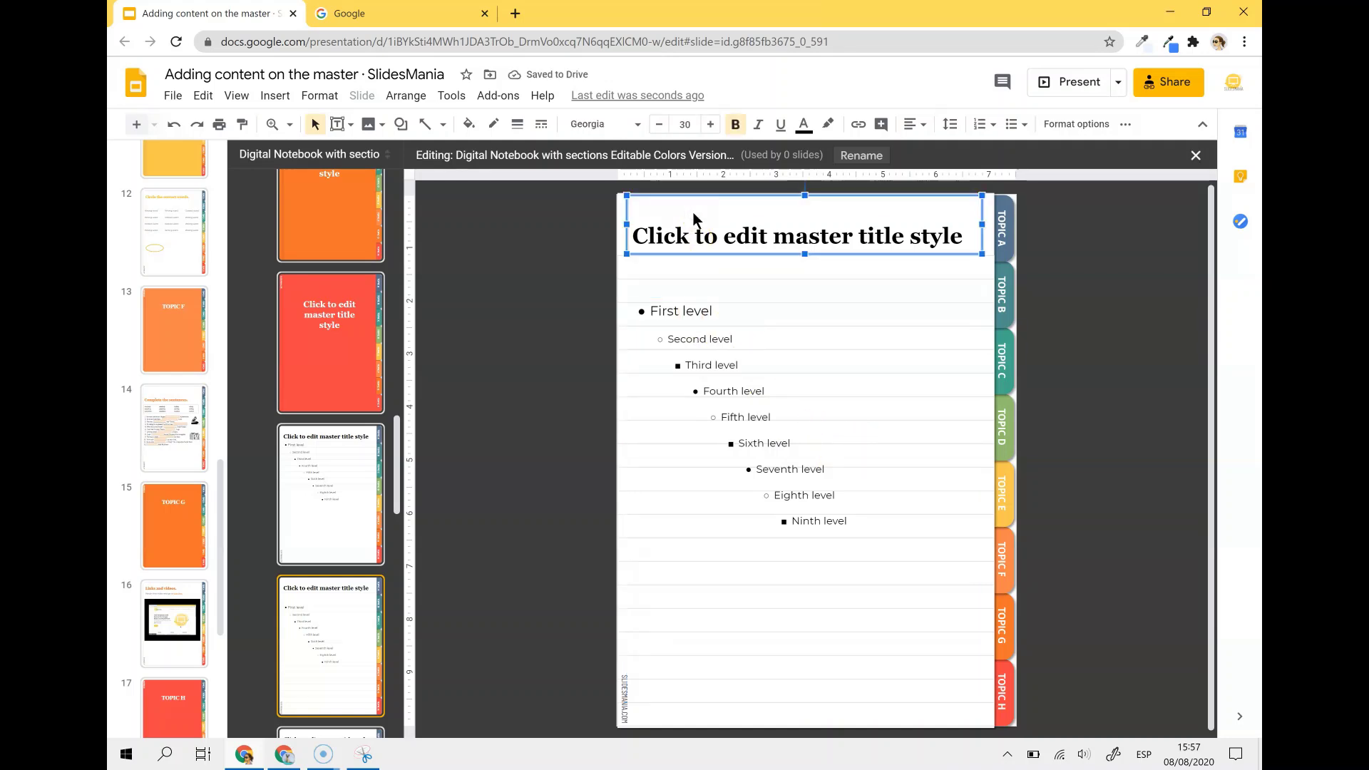
{"action": "key", "text": "Delete"}
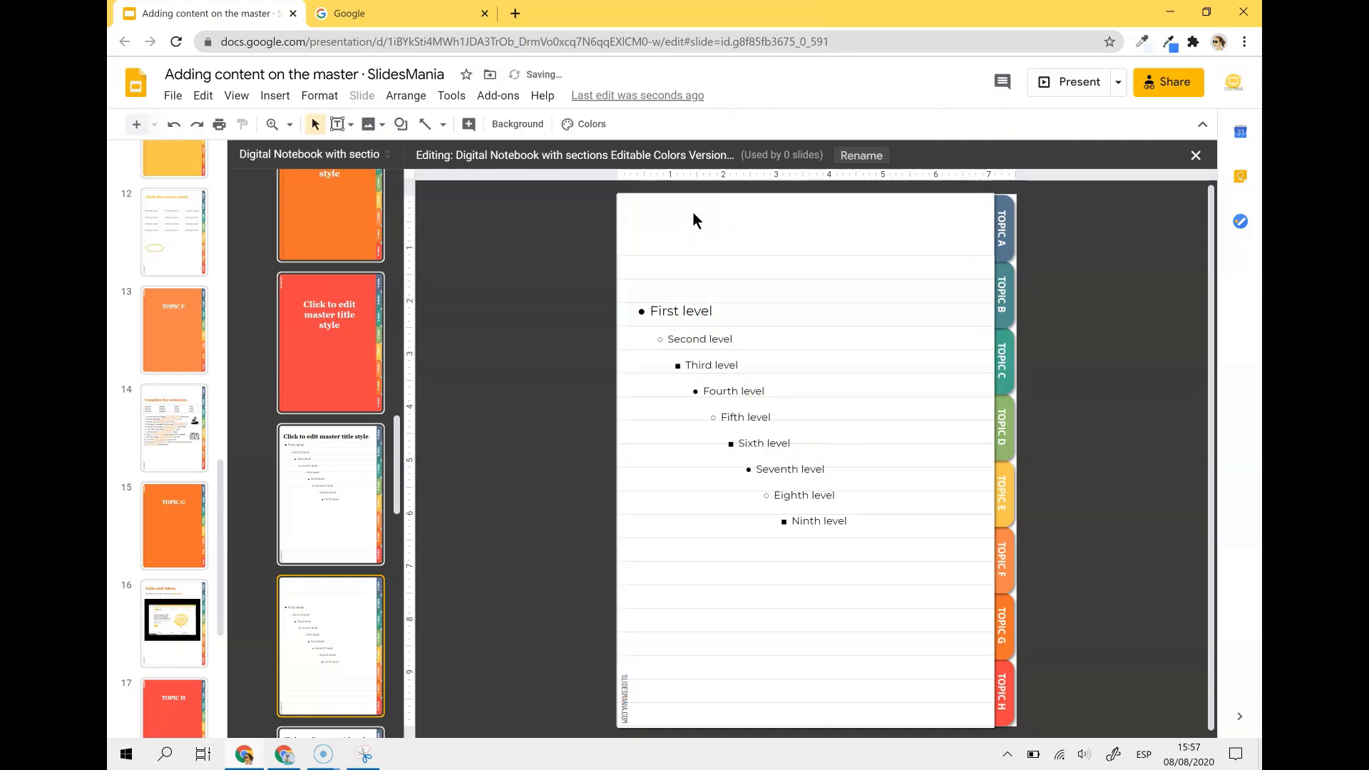
Paste the green question text with source formatting and push the body placeholder below it
{"action": "type", "text": "Now it's time for you to write! What would you like to be when you grow up?"}
{"action": "left_click", "coordinate": [1020, 326]}
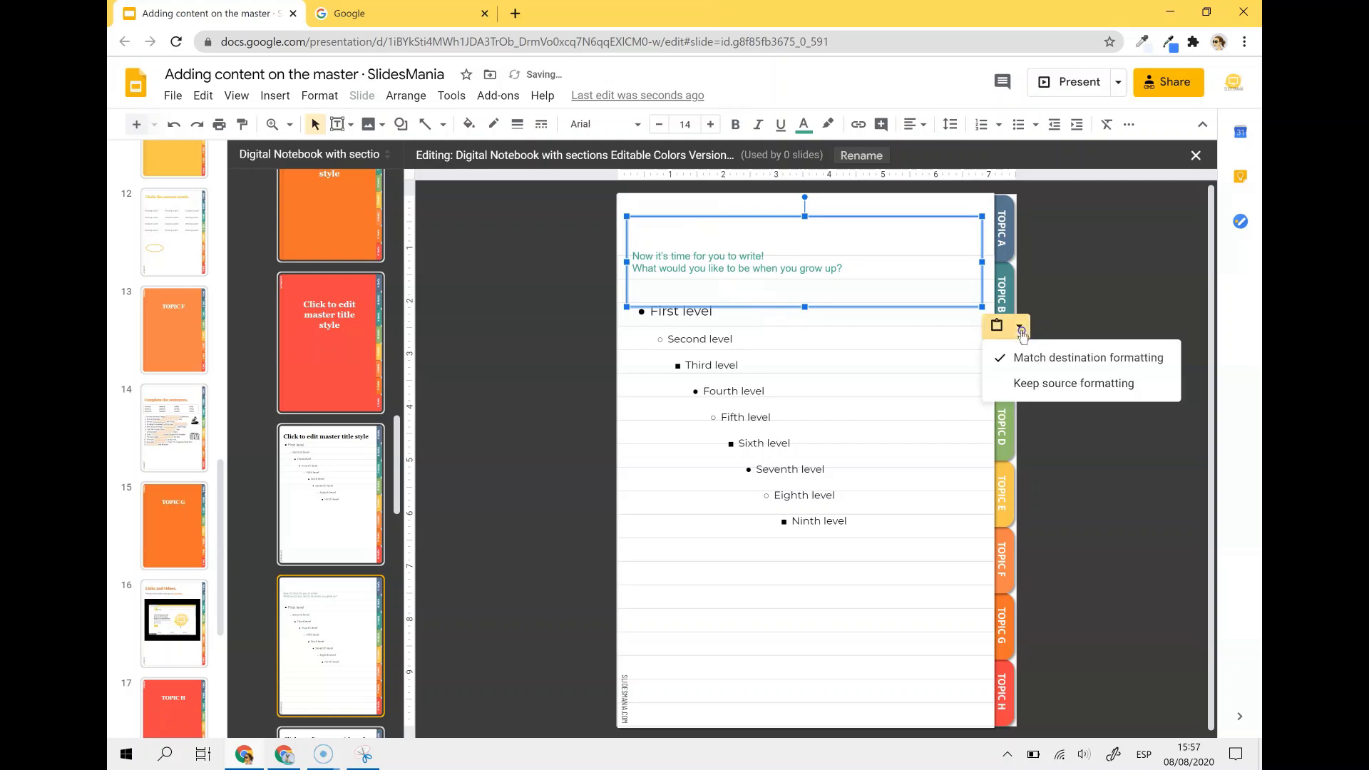
{"action": "left_click", "coordinate": [1052, 385]}
{"action": "left_click", "coordinate": [880, 476]}
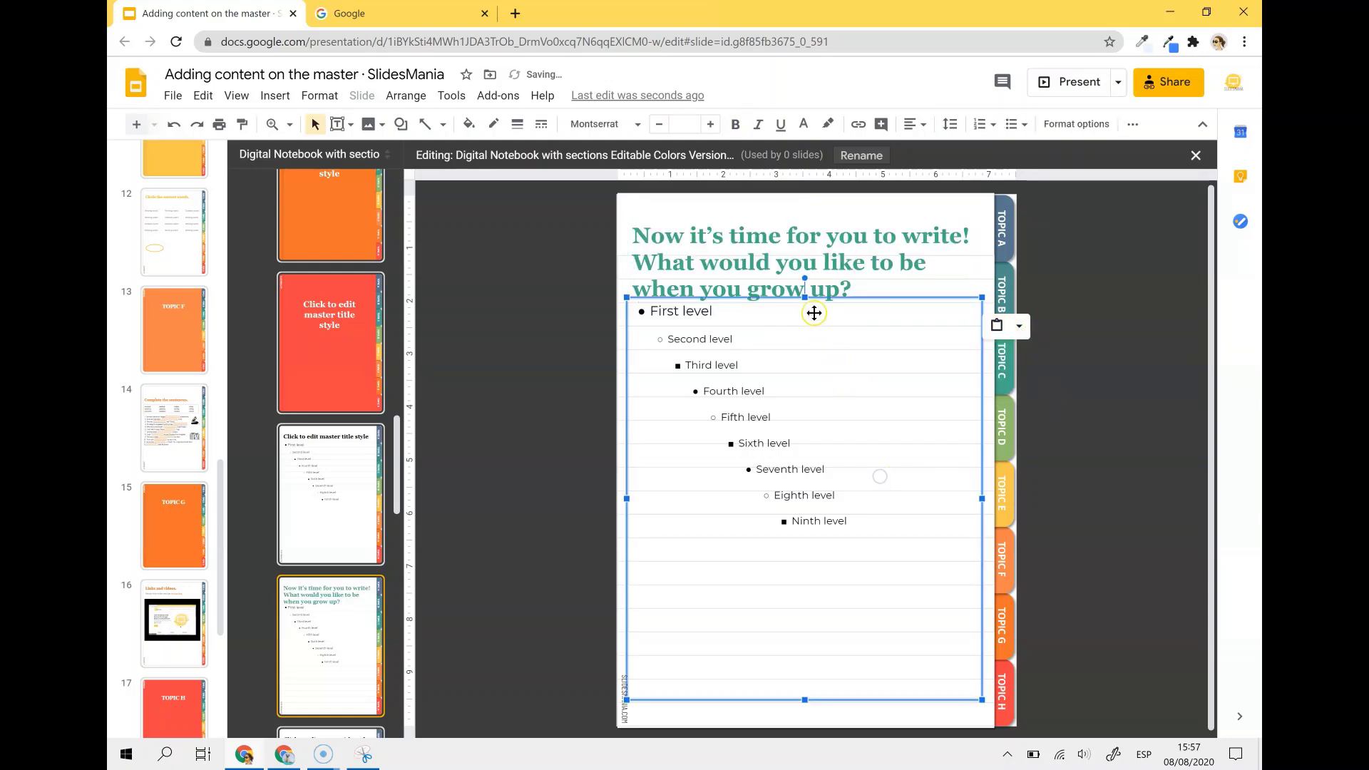
{"action": "left_click_drag", "start_coordinate": [806, 298], "coordinate": [811, 333]}
{"action": "left_click", "coordinate": [1103, 281]}
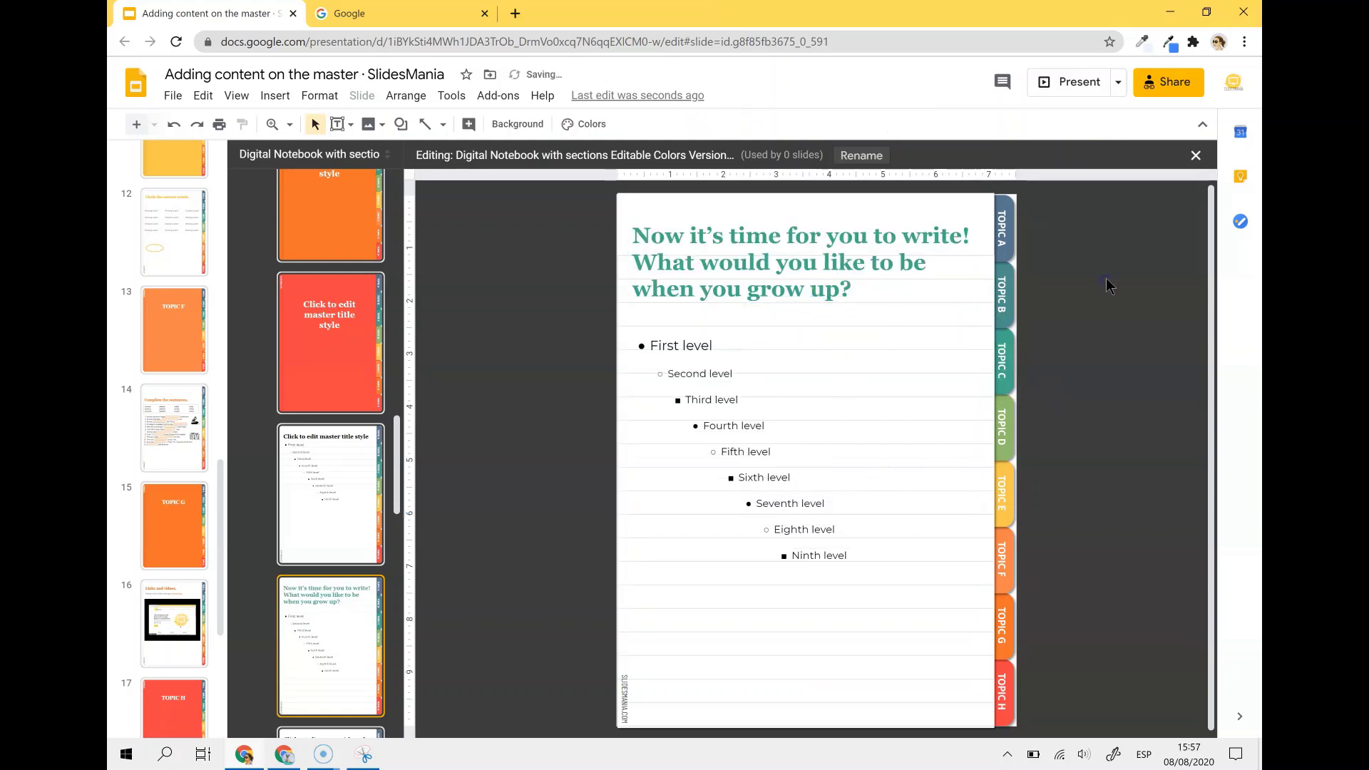
{"action": "left_click", "coordinate": [1194, 157]}
{"action": "left_click", "coordinate": [193, 360]}
Apply the new question layout to slide 8
{"action": "right_click", "coordinate": [193, 360]}
{"action": "mouse_move", "coordinate": [270, 515]}
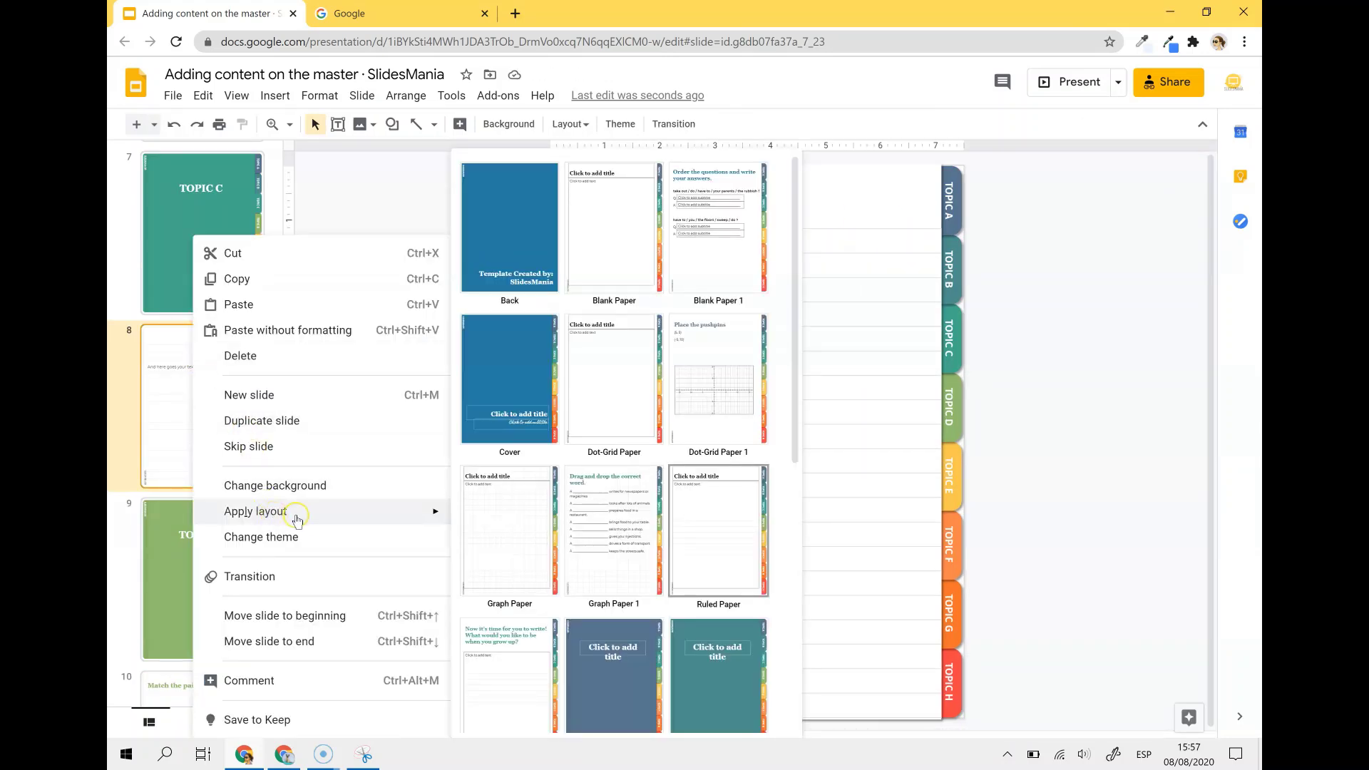
{"action": "left_click", "coordinate": [518, 641]}
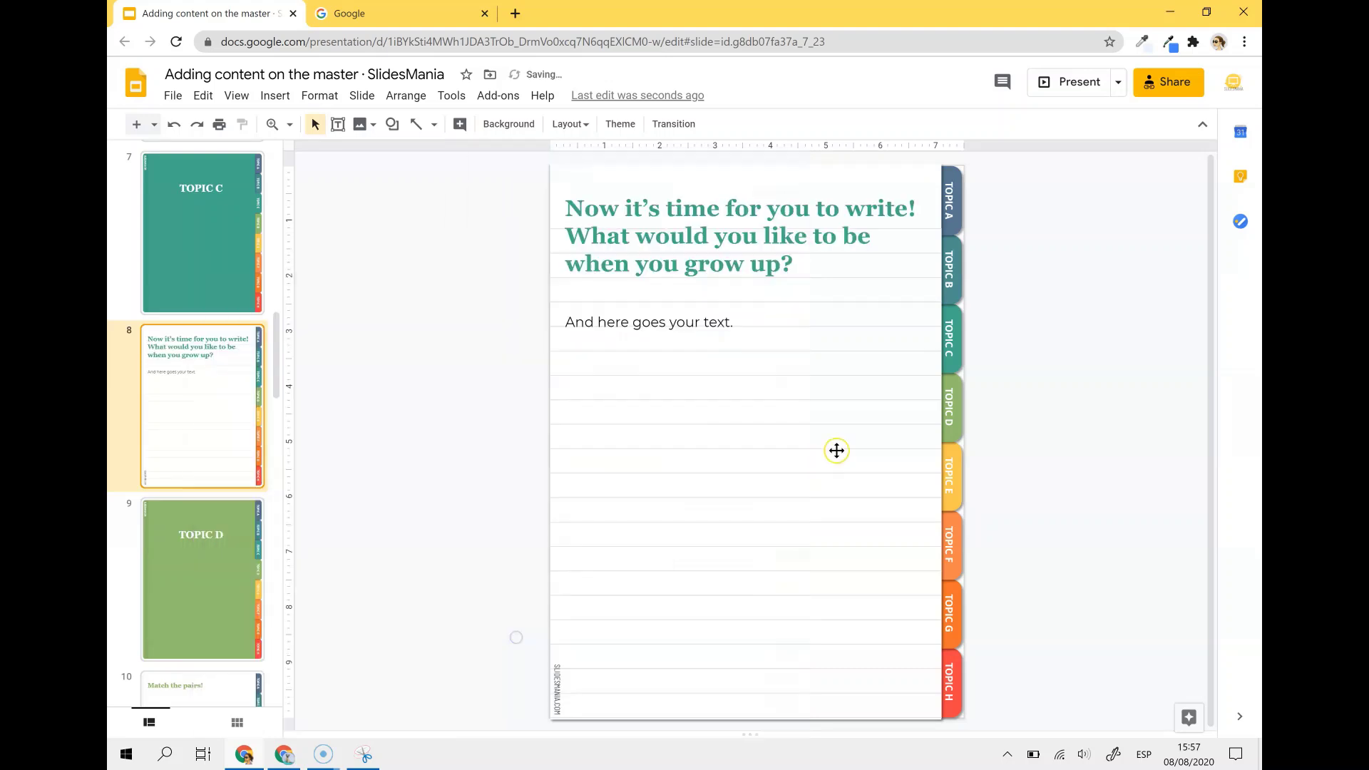
Check the "And here goes your text." body line, then go to slide 10, Match the pairs!
{"action": "left_click", "coordinate": [724, 321]}
{"action": "triple_click", "coordinate": [686, 321]}
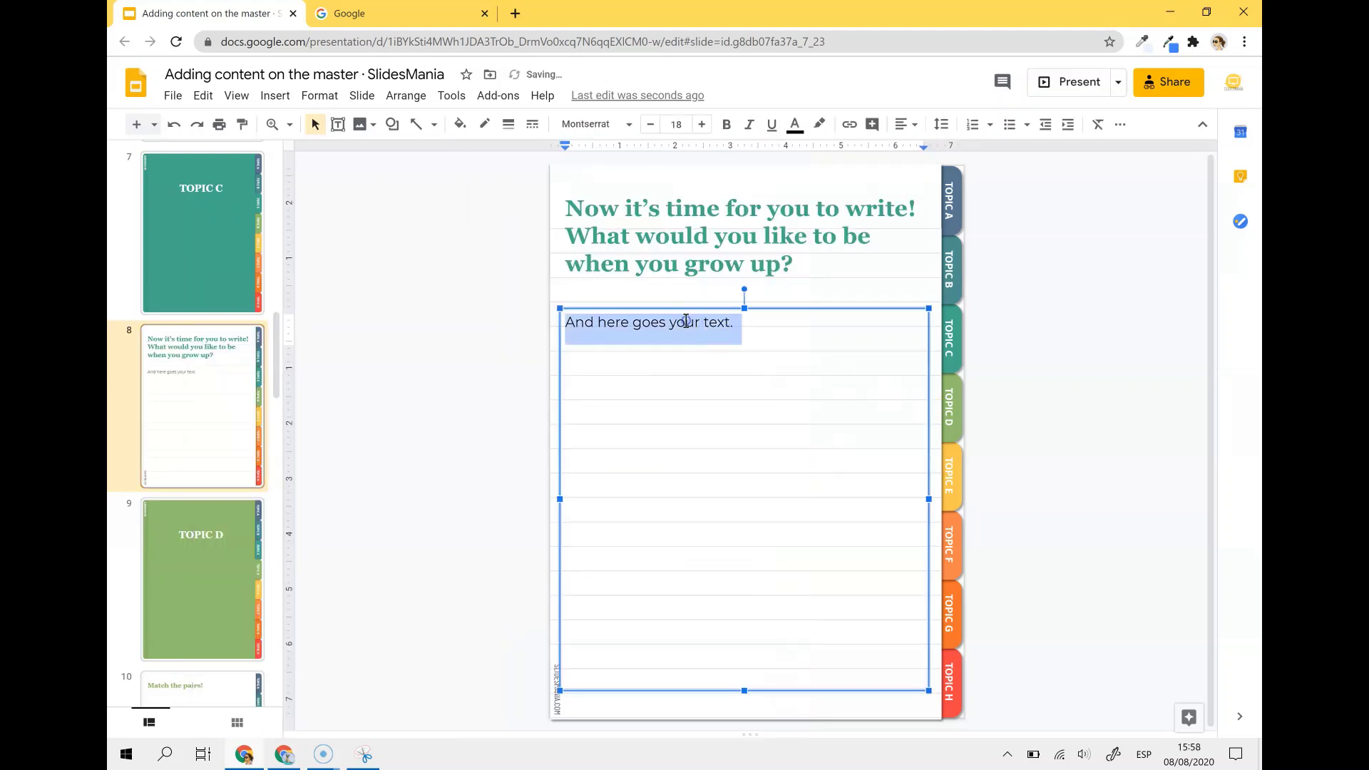
{"action": "key", "text": "Escape"}
{"action": "key", "text": "Escape"}
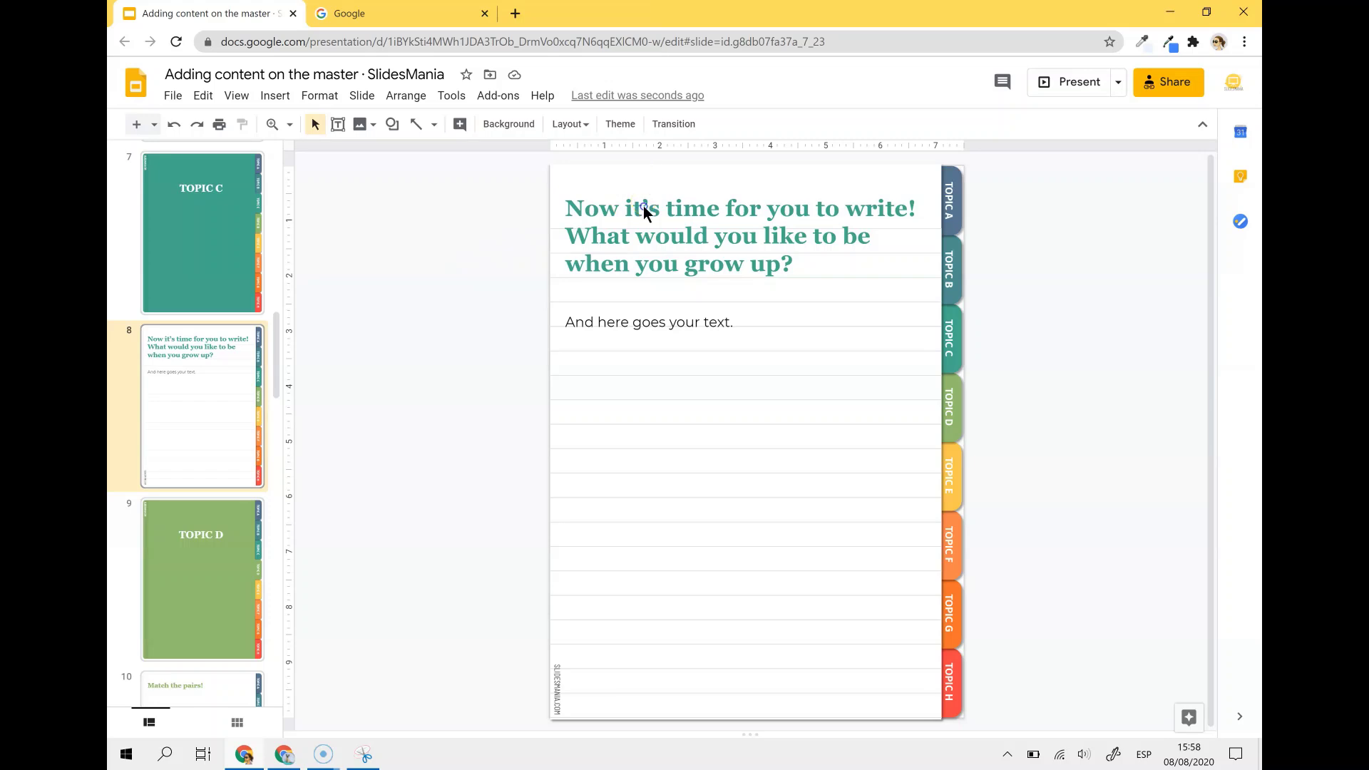
{"action": "left_click_drag", "start_coordinate": [280, 352], "coordinate": [281, 375]}
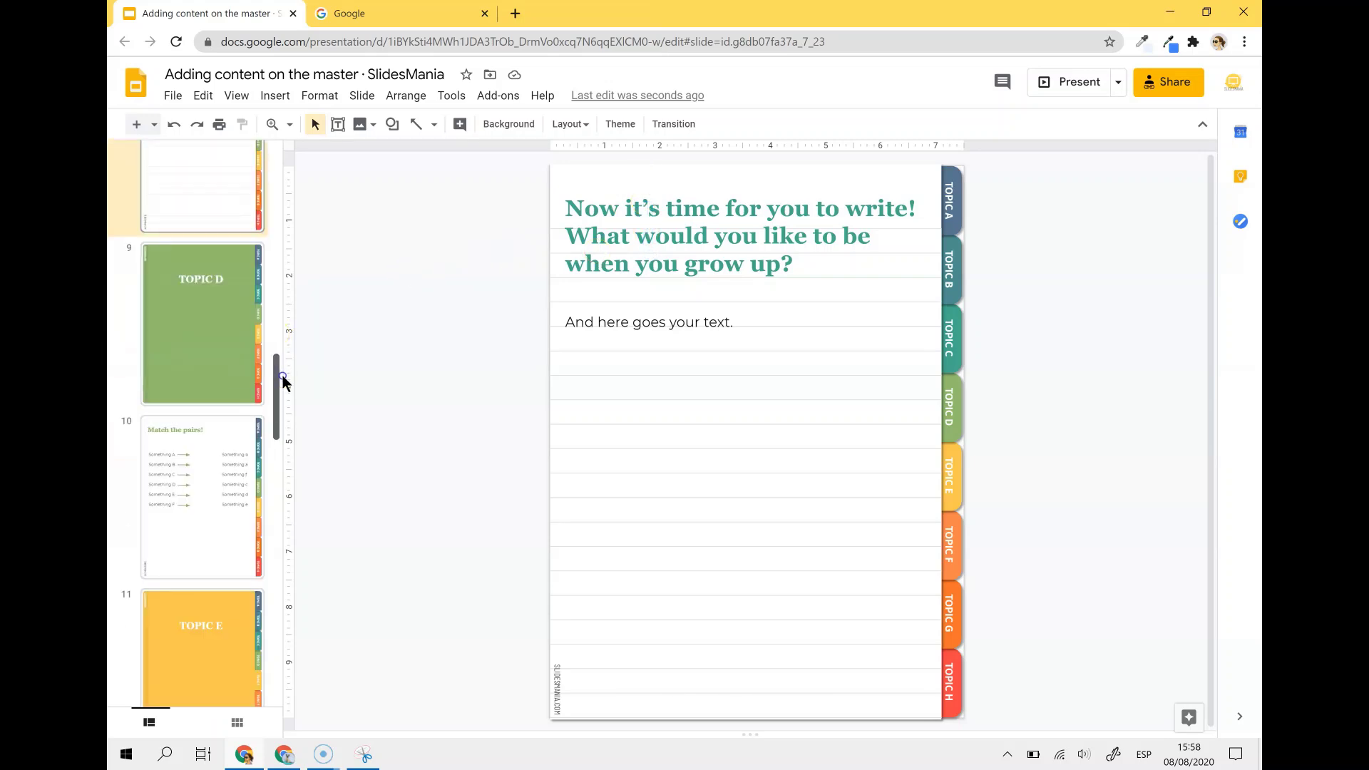
{"action": "left_click", "coordinate": [212, 437]}
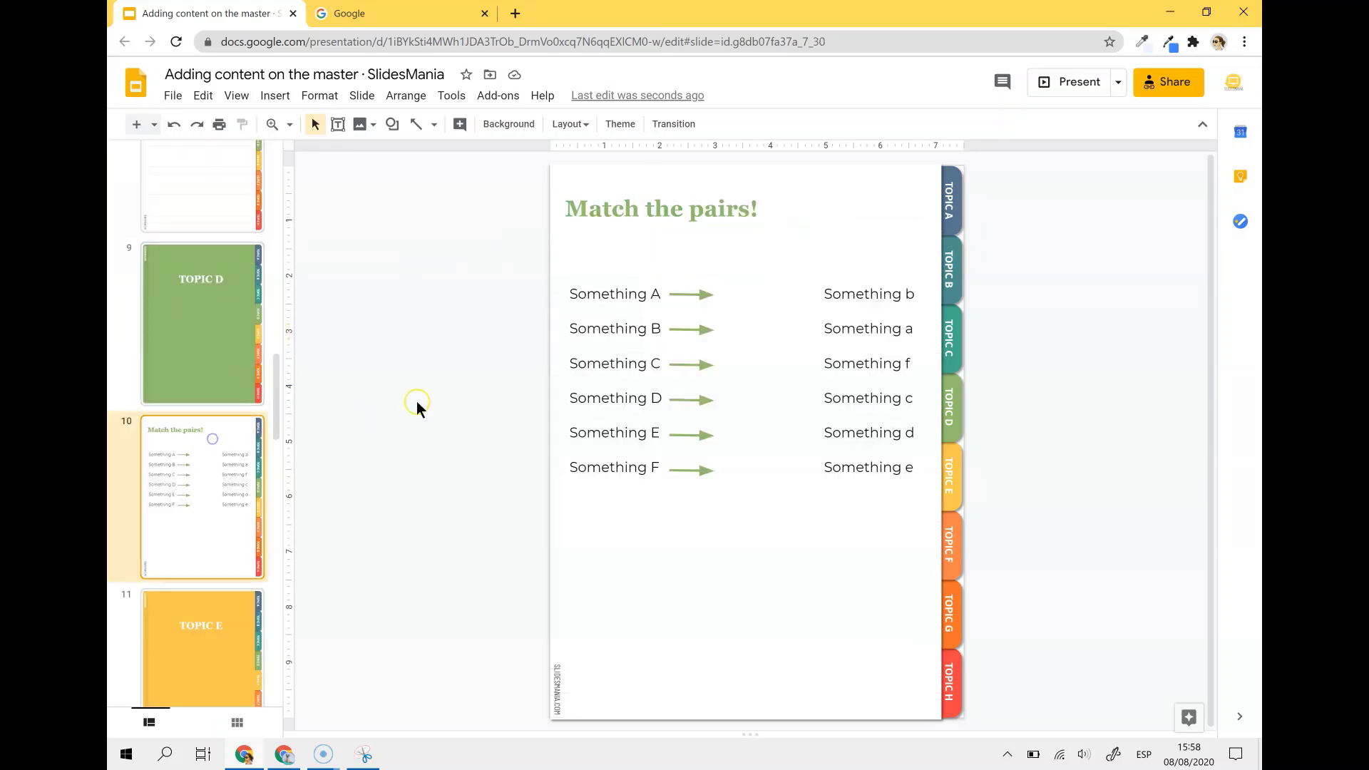
Select the six left Something A–F boxes one by one, then clear the selection
{"action": "left_click", "coordinate": [588, 289]}
{"action": "left_click", "coordinate": [582, 328]}
{"action": "left_click", "coordinate": [583, 364]}
{"action": "left_click", "coordinate": [585, 400]}
{"action": "left_click", "coordinate": [586, 435]}
{"action": "left_click", "coordinate": [592, 468]}
{"action": "left_click", "coordinate": [508, 290]}
Remove the Match the pairs! title and both columns of Something boxes from slide 10
{"action": "left_click", "coordinate": [606, 197]}
{"action": "left_click_drag", "start_coordinate": [529, 275], "coordinate": [639, 511]}
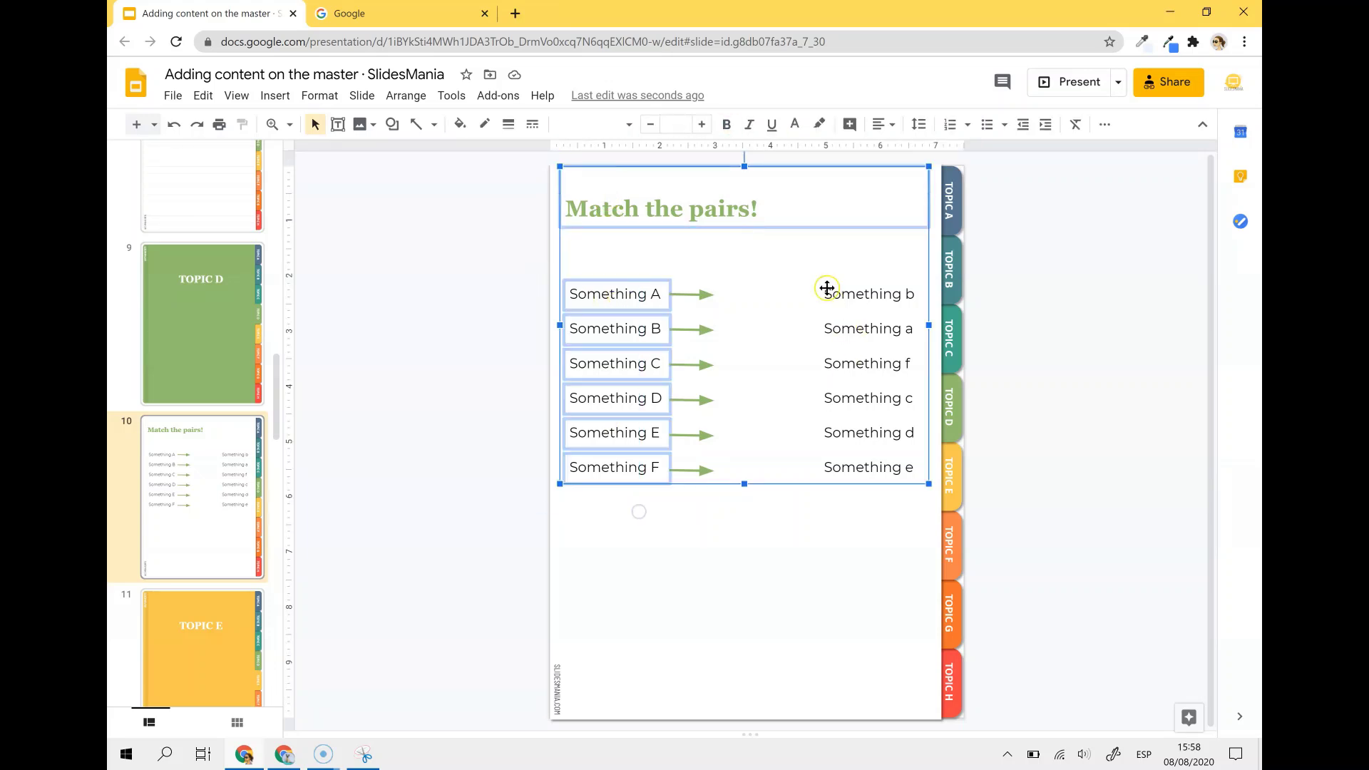
{"action": "left_click_drag", "start_coordinate": [815, 270], "coordinate": [931, 492]}
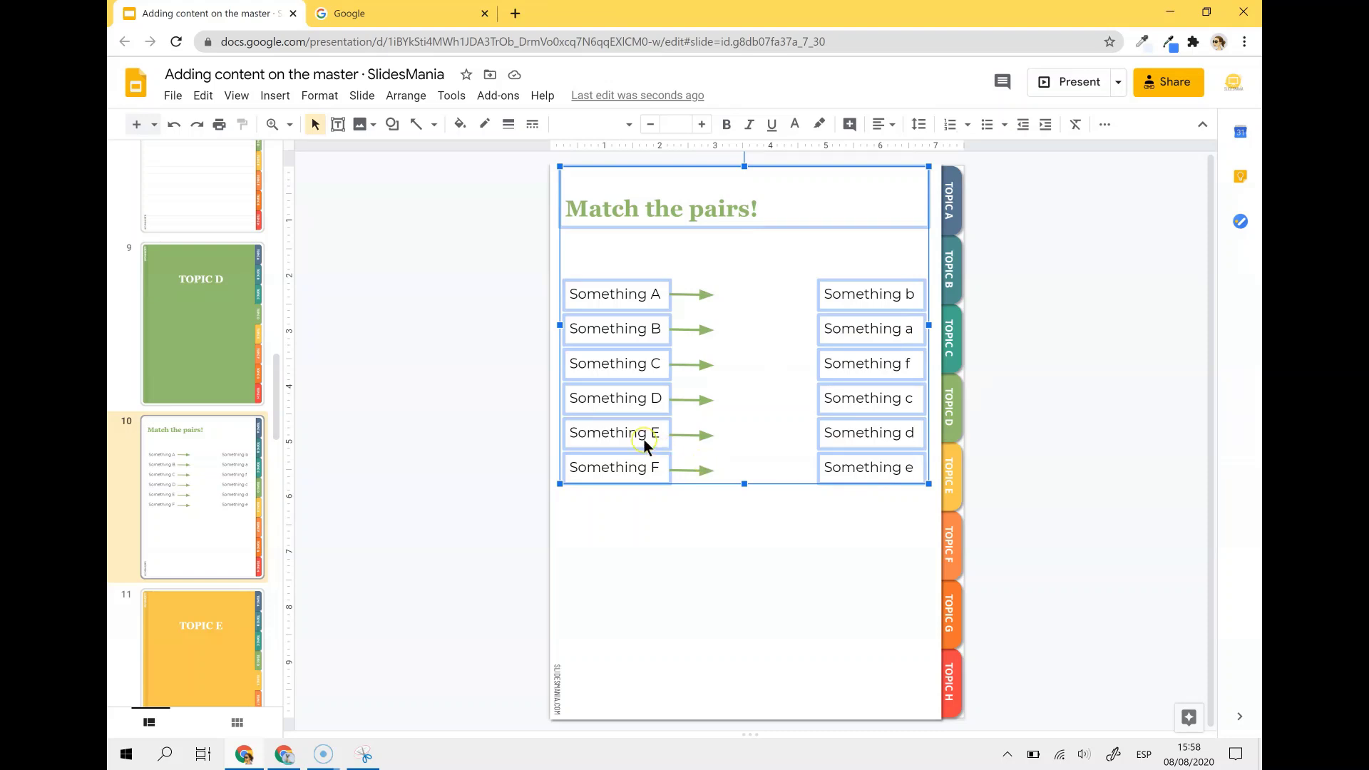
{"action": "key", "text": "Delete"}
{"action": "left_click", "coordinate": [363, 96]}
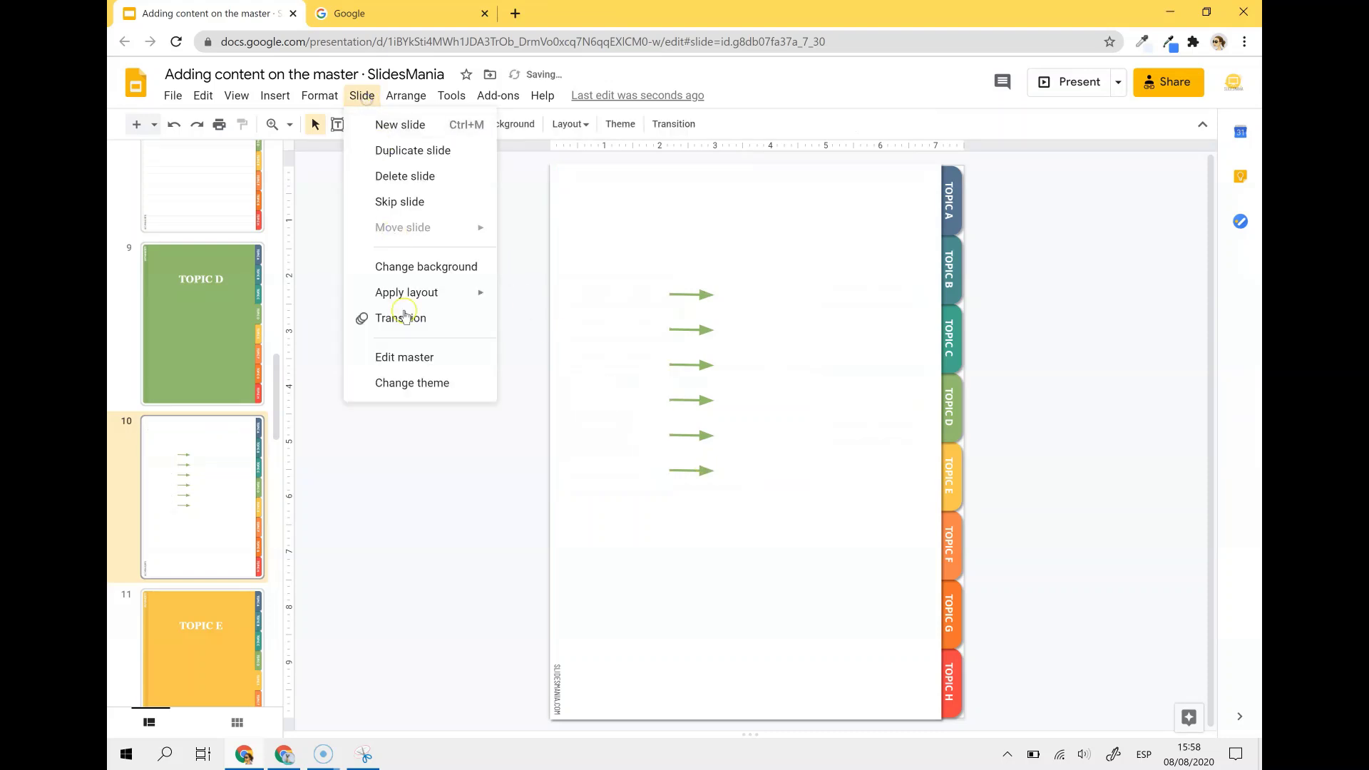
In the master editor, duplicate a layout, clear its placeholders and paste the title and Something boxes with source formatting
{"action": "left_click", "coordinate": [399, 356]}
{"action": "right_click", "coordinate": [329, 609]}
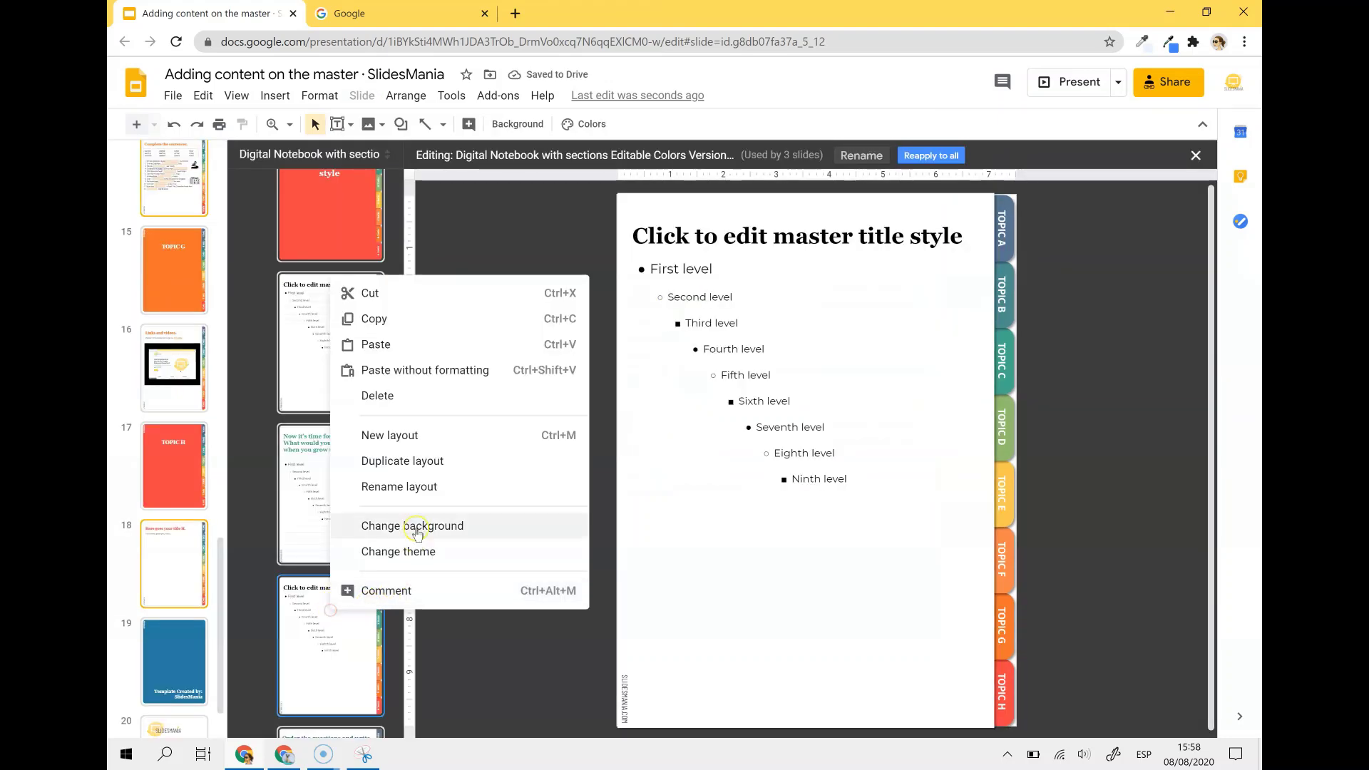
{"action": "left_click", "coordinate": [544, 462]}
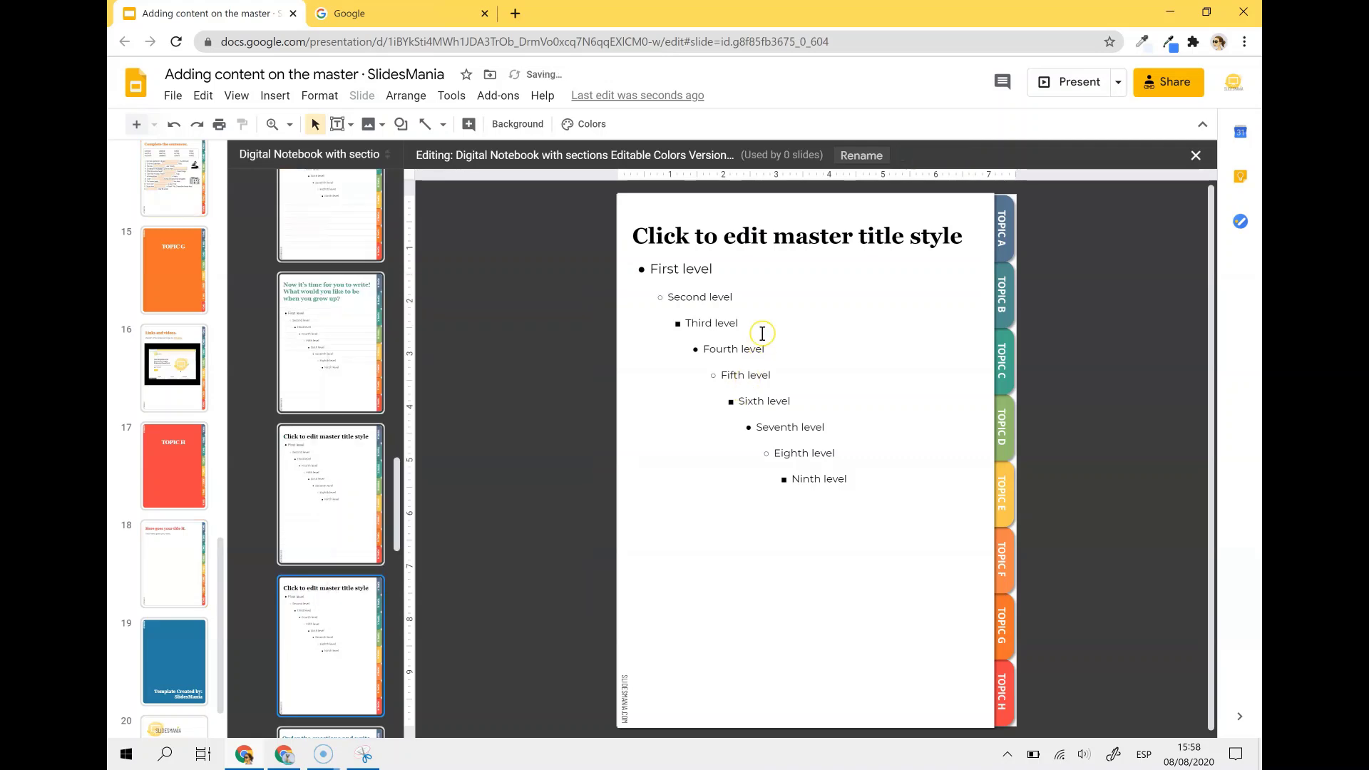
{"action": "left_click", "coordinate": [742, 236]}
{"action": "left_click", "coordinate": [738, 331]}
{"action": "key", "text": "Delete"}
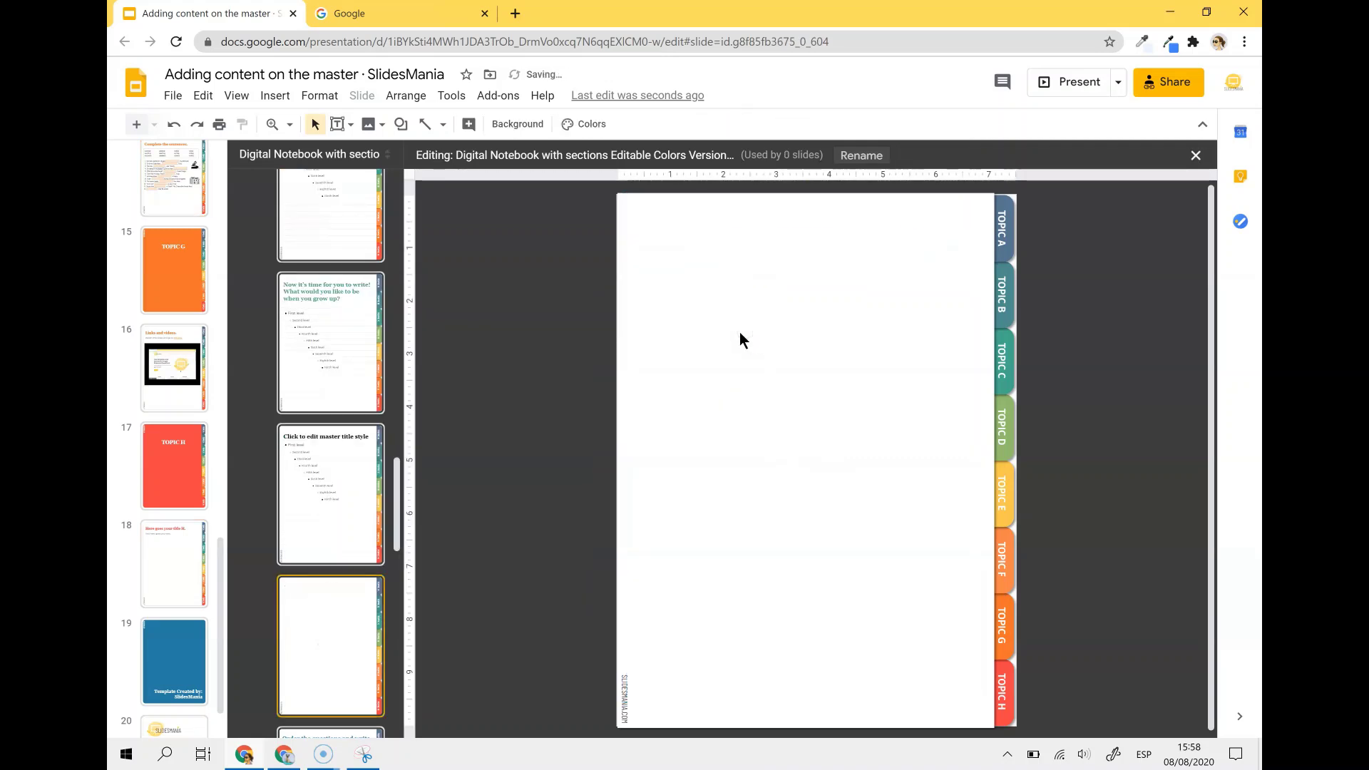
{"action": "key", "text": "ctrl+v"}
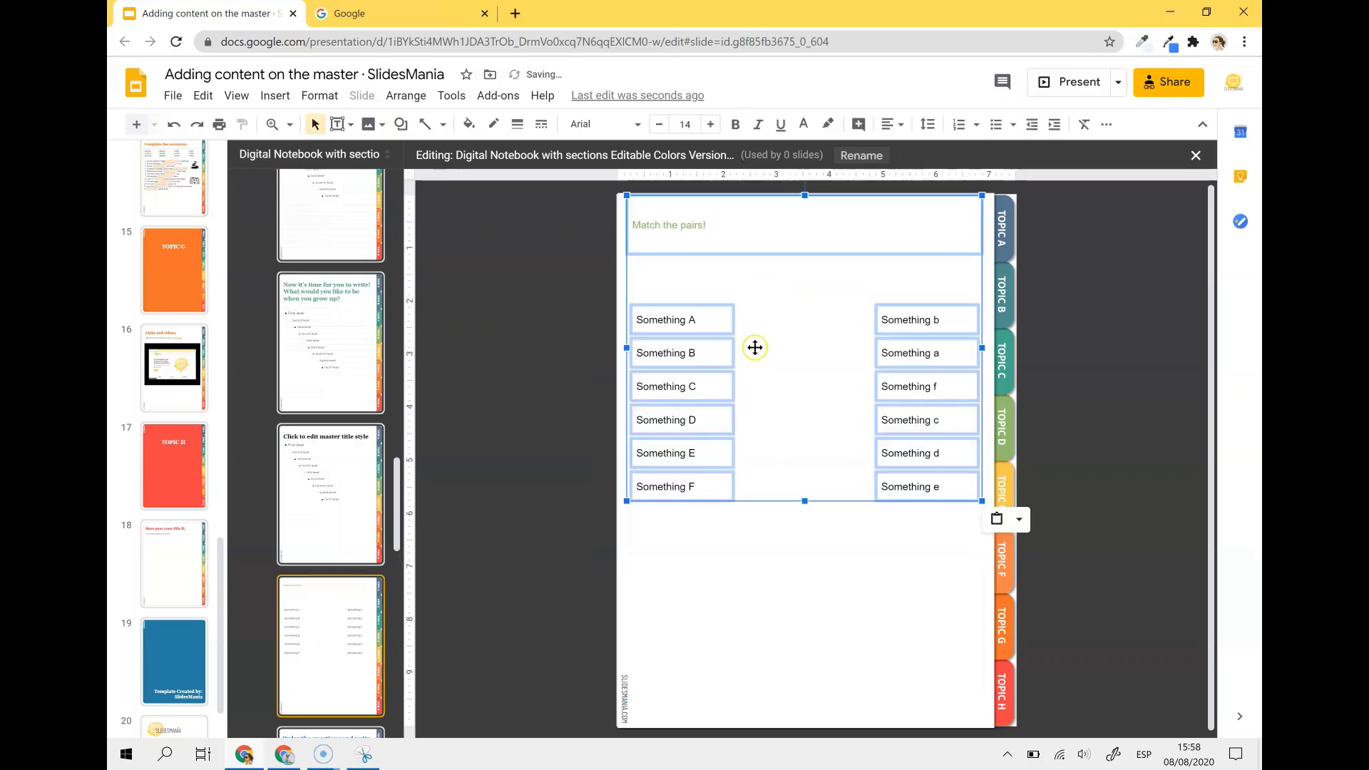
{"action": "left_click", "coordinate": [999, 522]}
{"action": "left_click", "coordinate": [1026, 578]}
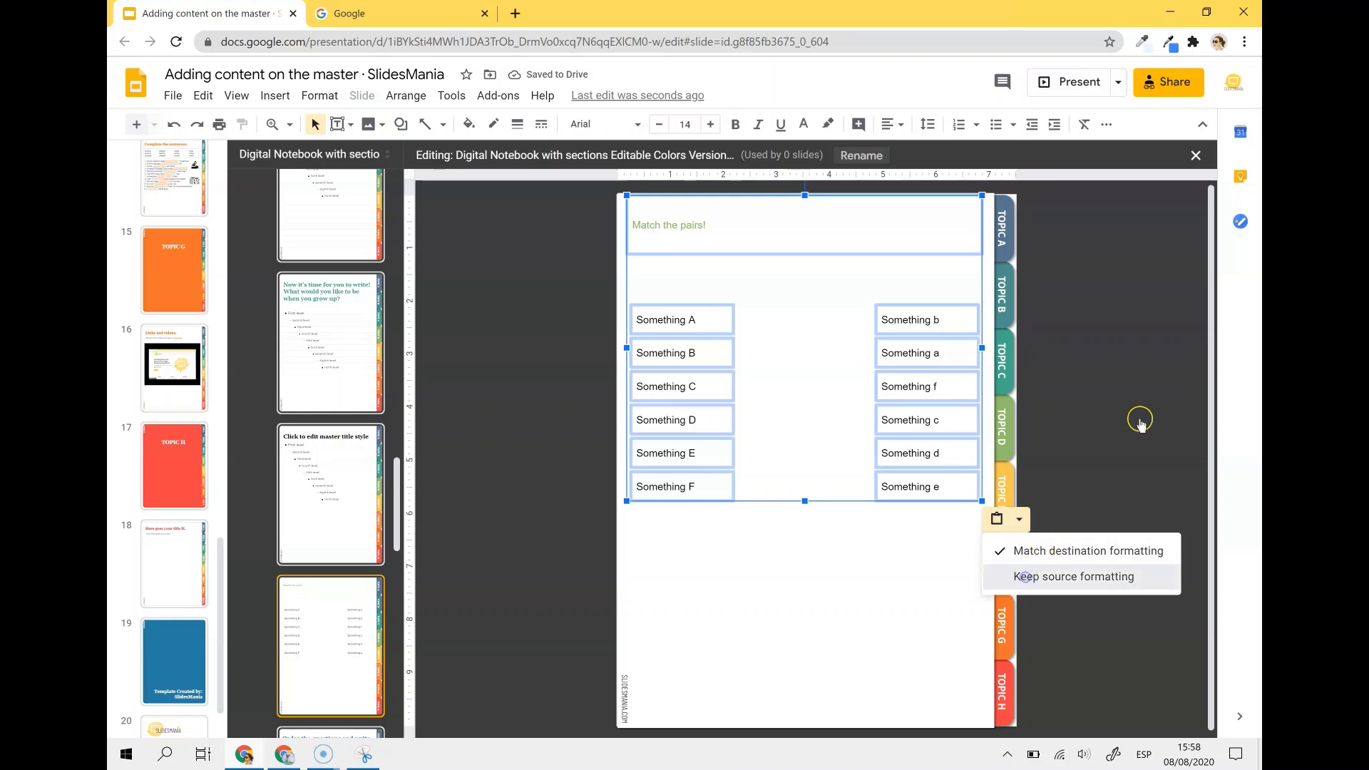
{"action": "left_click", "coordinate": [1146, 400]}
{"action": "left_click", "coordinate": [1195, 157]}
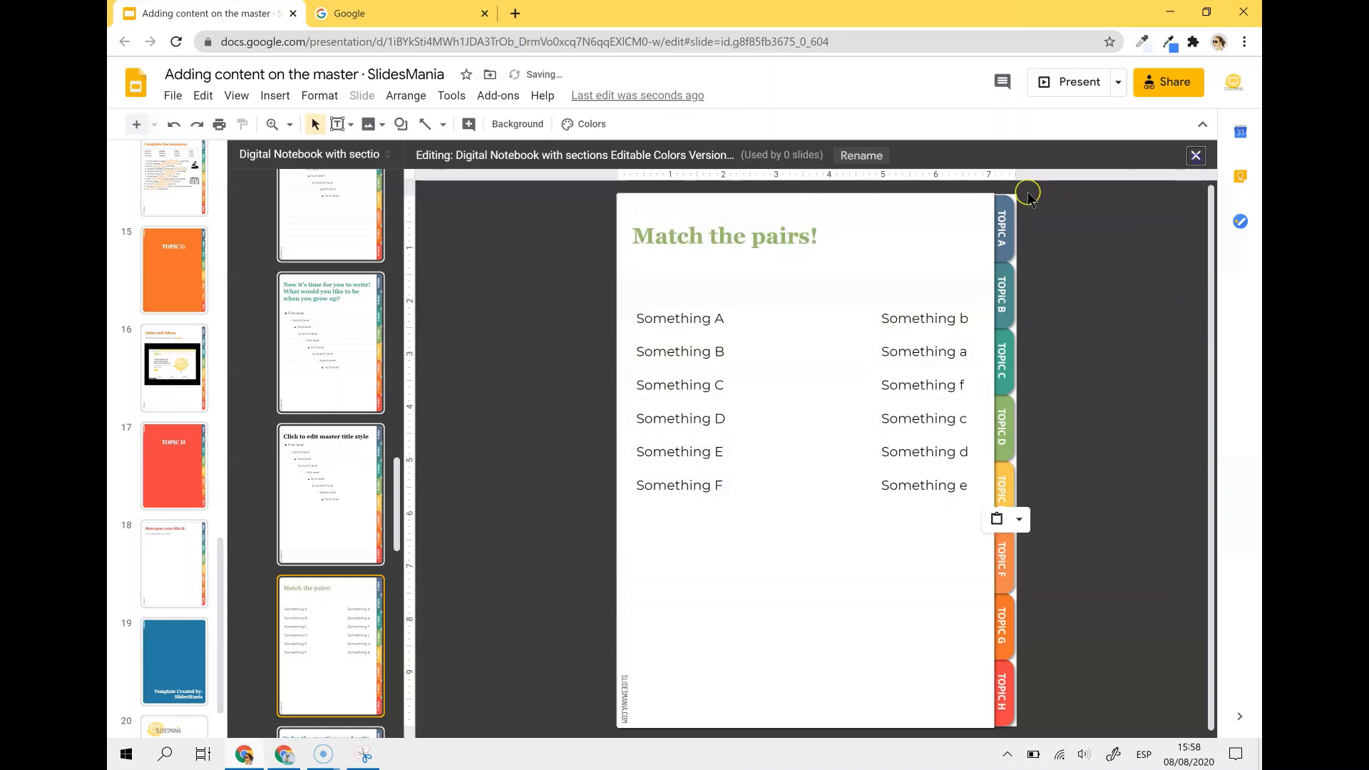
Apply the Blank Paper 2 layout to slide 10
{"action": "right_click", "coordinate": [185, 501]}
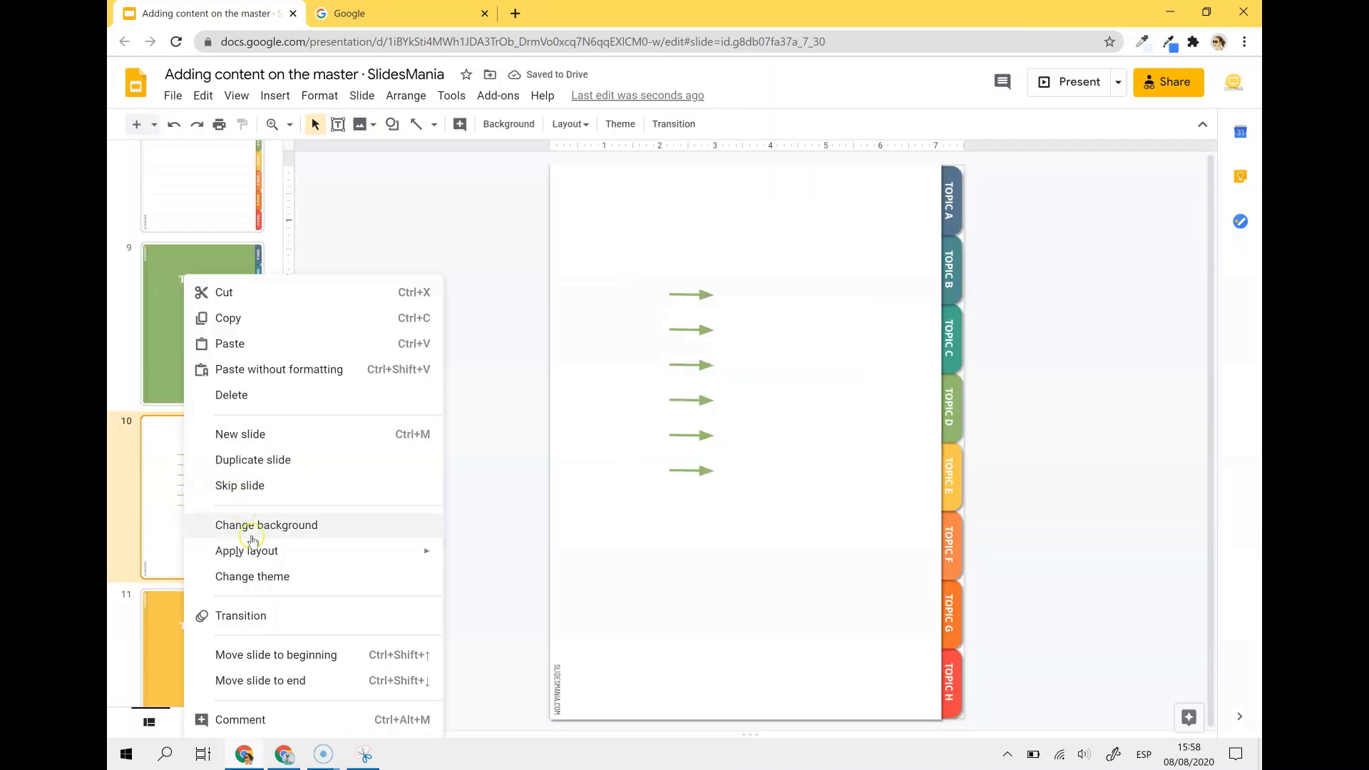
{"action": "mouse_move", "coordinate": [254, 547]}
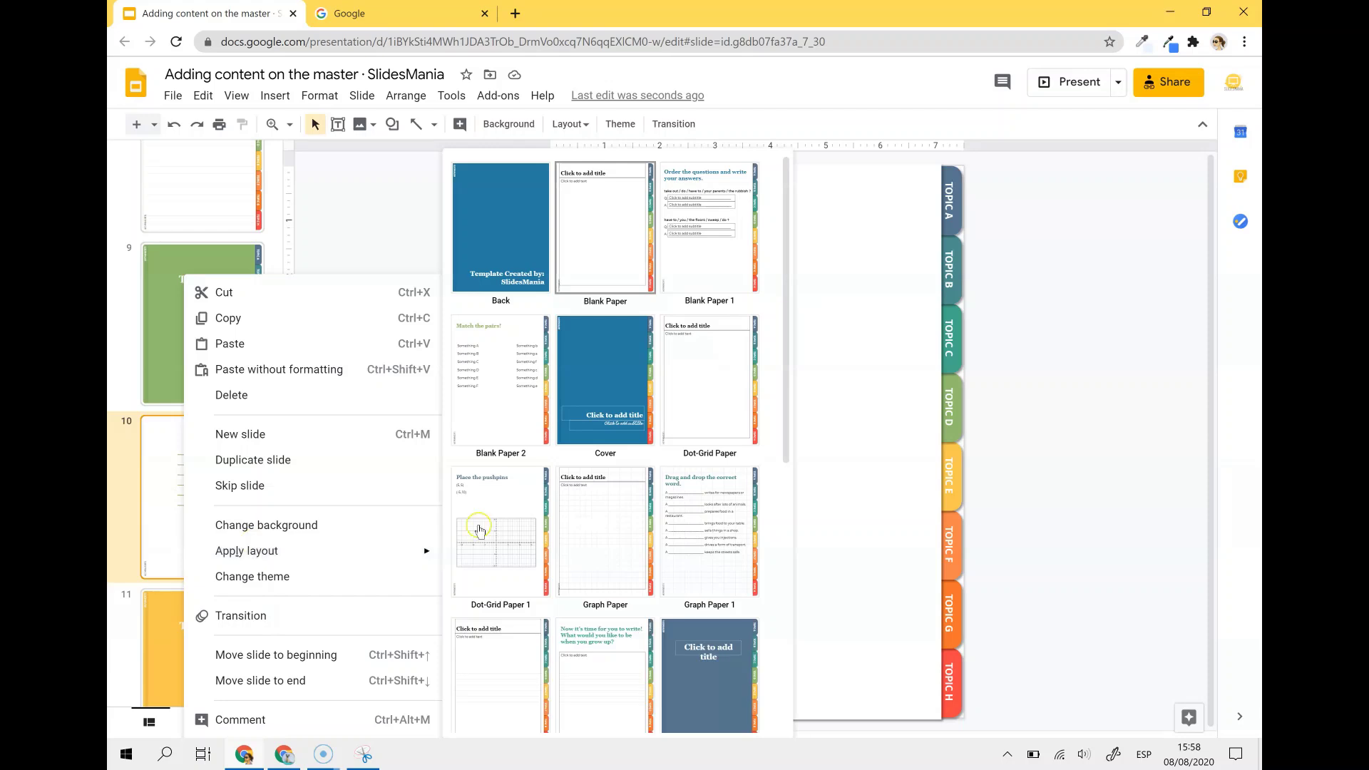
{"action": "left_click", "coordinate": [528, 400]}
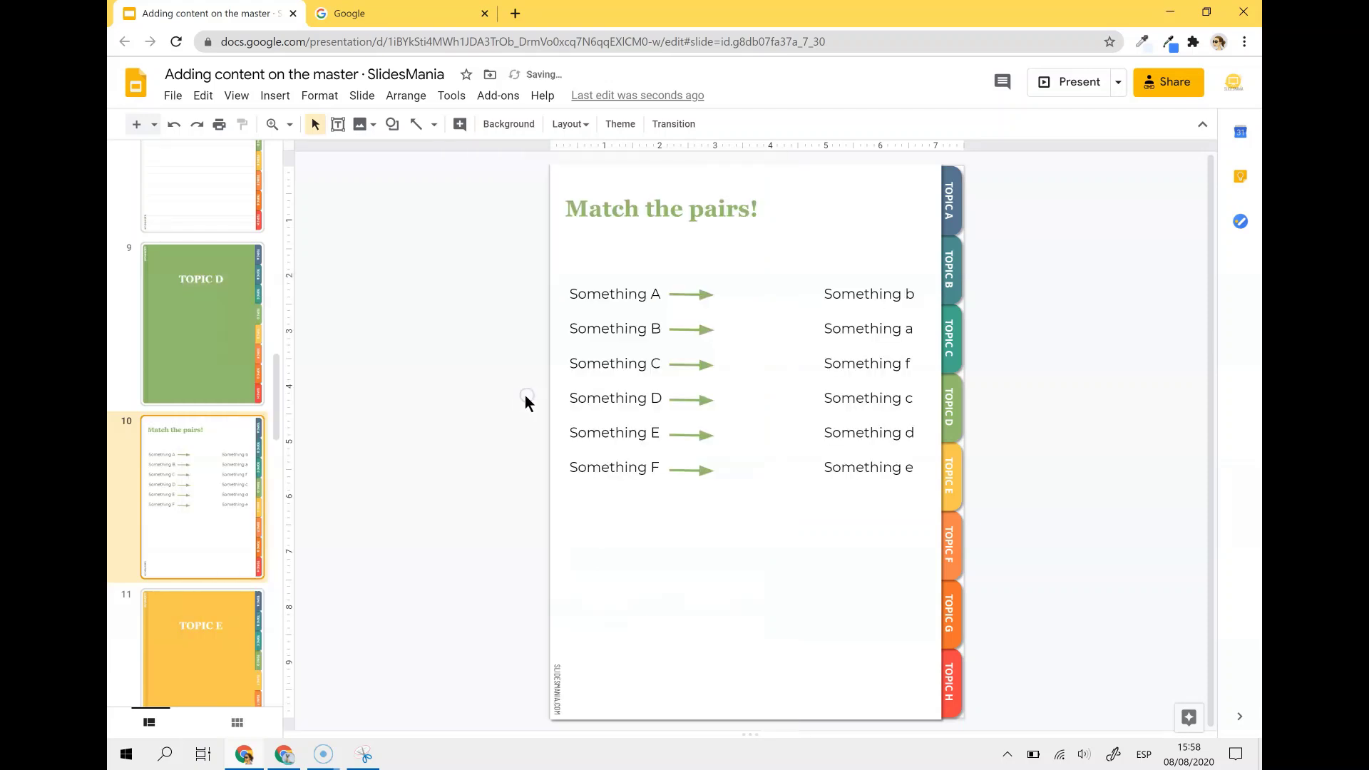
Draw a new arrow on slide 10 linking Something A to Something a
{"action": "left_click", "coordinate": [707, 295]}
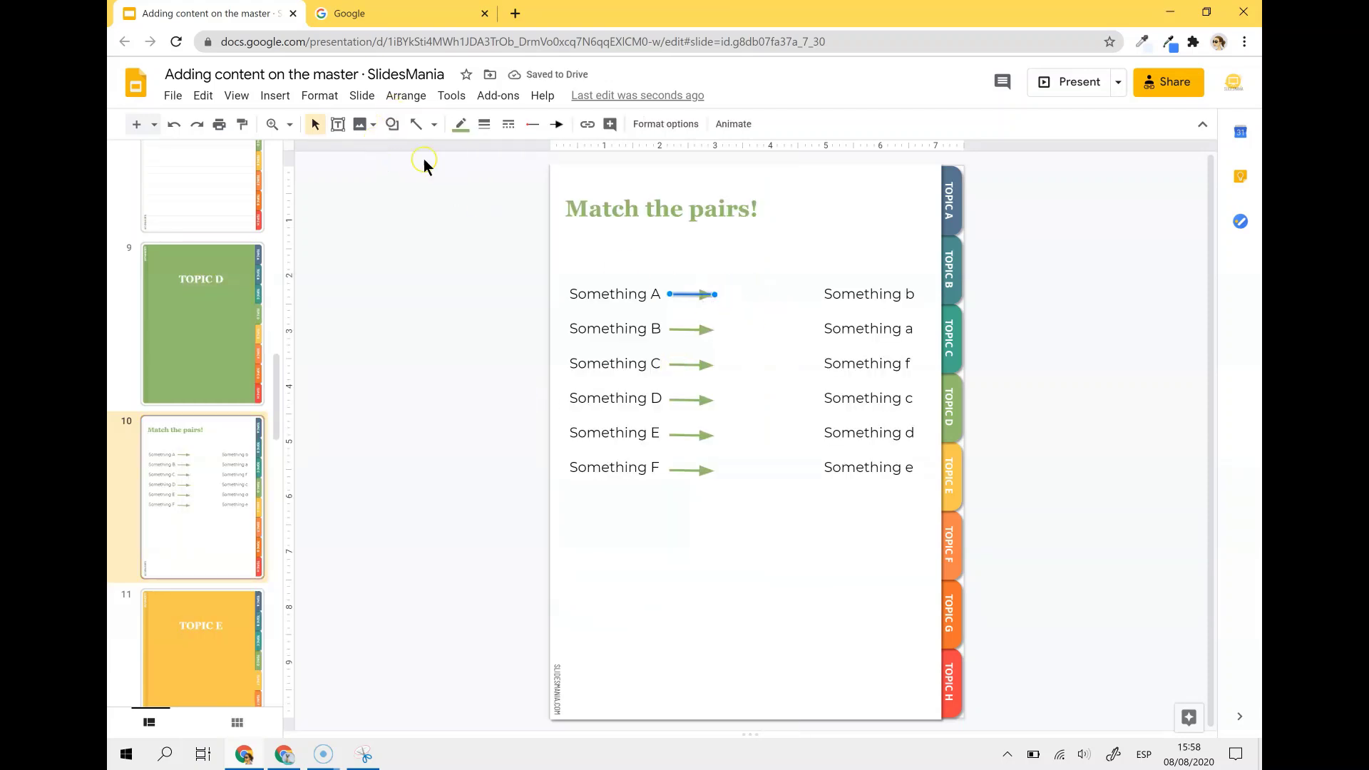
{"action": "left_click", "coordinate": [276, 96]}
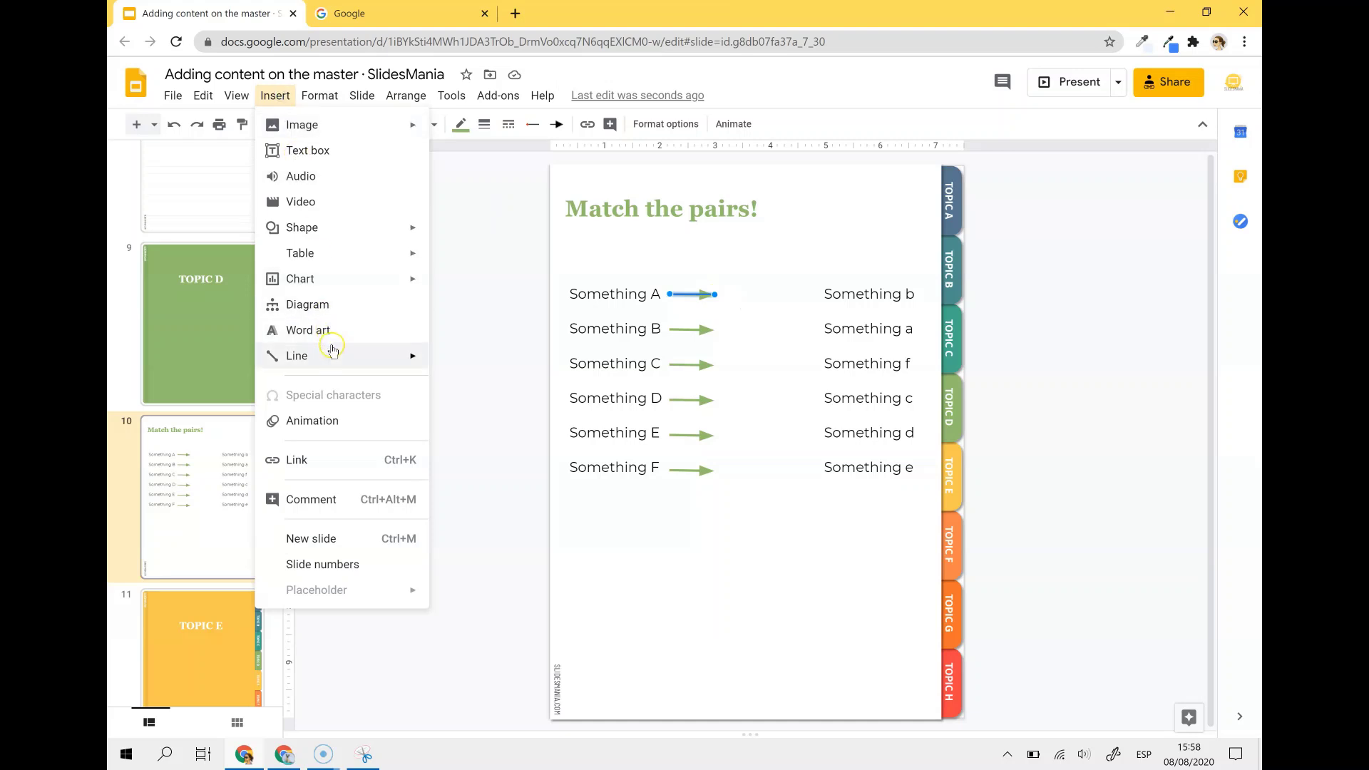
{"action": "mouse_move", "coordinate": [332, 349]}
{"action": "left_click", "coordinate": [507, 386]}
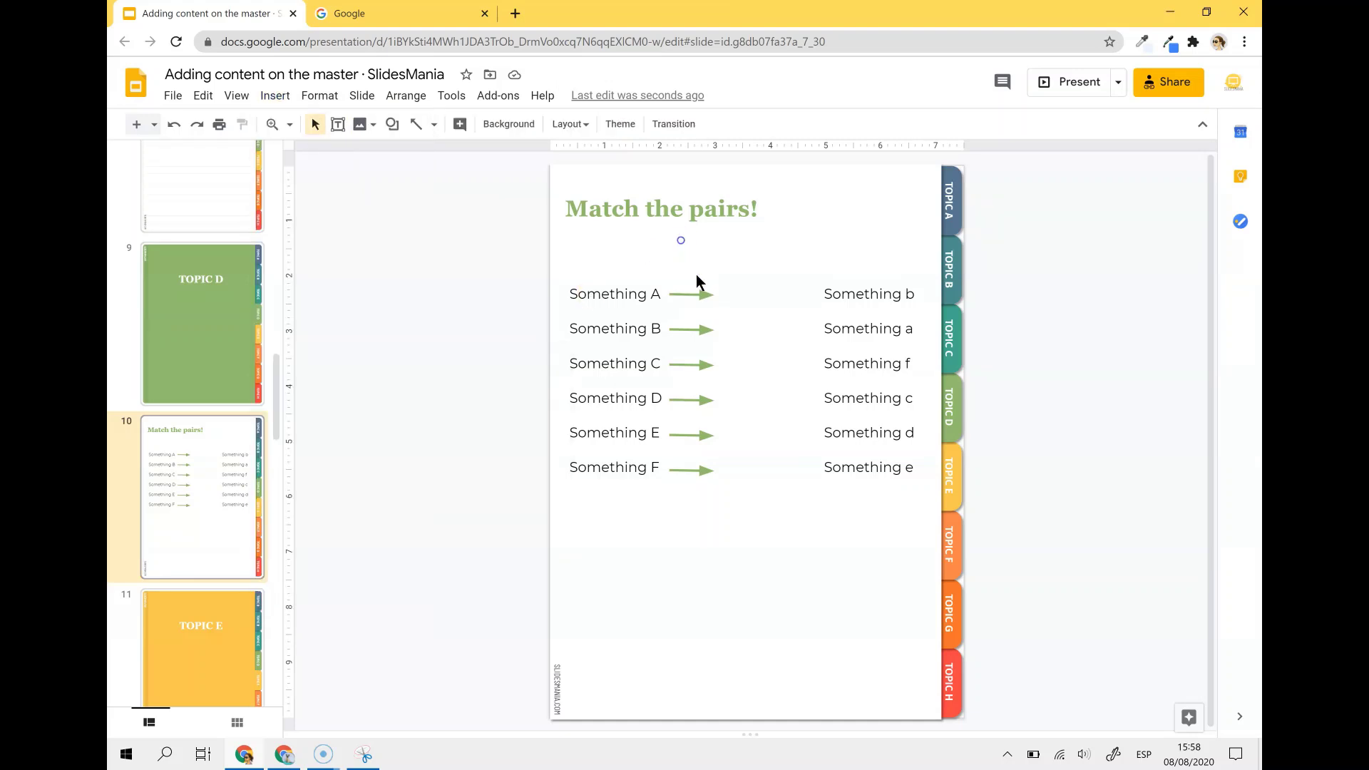
{"action": "left_click_drag", "start_coordinate": [820, 326], "coordinate": [820, 327]}
Redirect the Something B arrow to Something b, then move to slide 12
{"action": "left_click", "coordinate": [715, 330]}
{"action": "left_click_drag", "start_coordinate": [717, 328], "coordinate": [820, 298]}
{"action": "left_click_drag", "start_coordinate": [709, 366], "coordinate": [824, 383]}
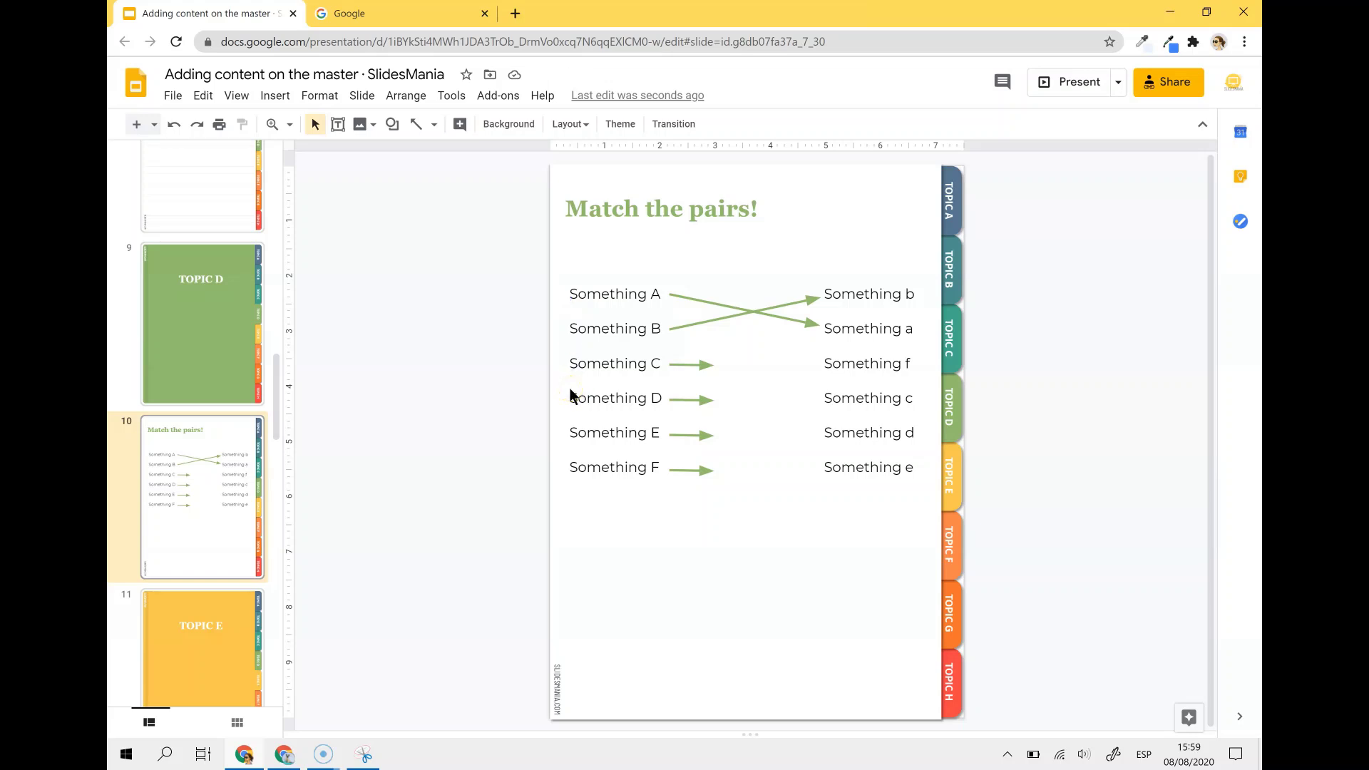
{"action": "left_click_drag", "start_coordinate": [276, 383], "coordinate": [275, 443]}
{"action": "left_click", "coordinate": [234, 455]}
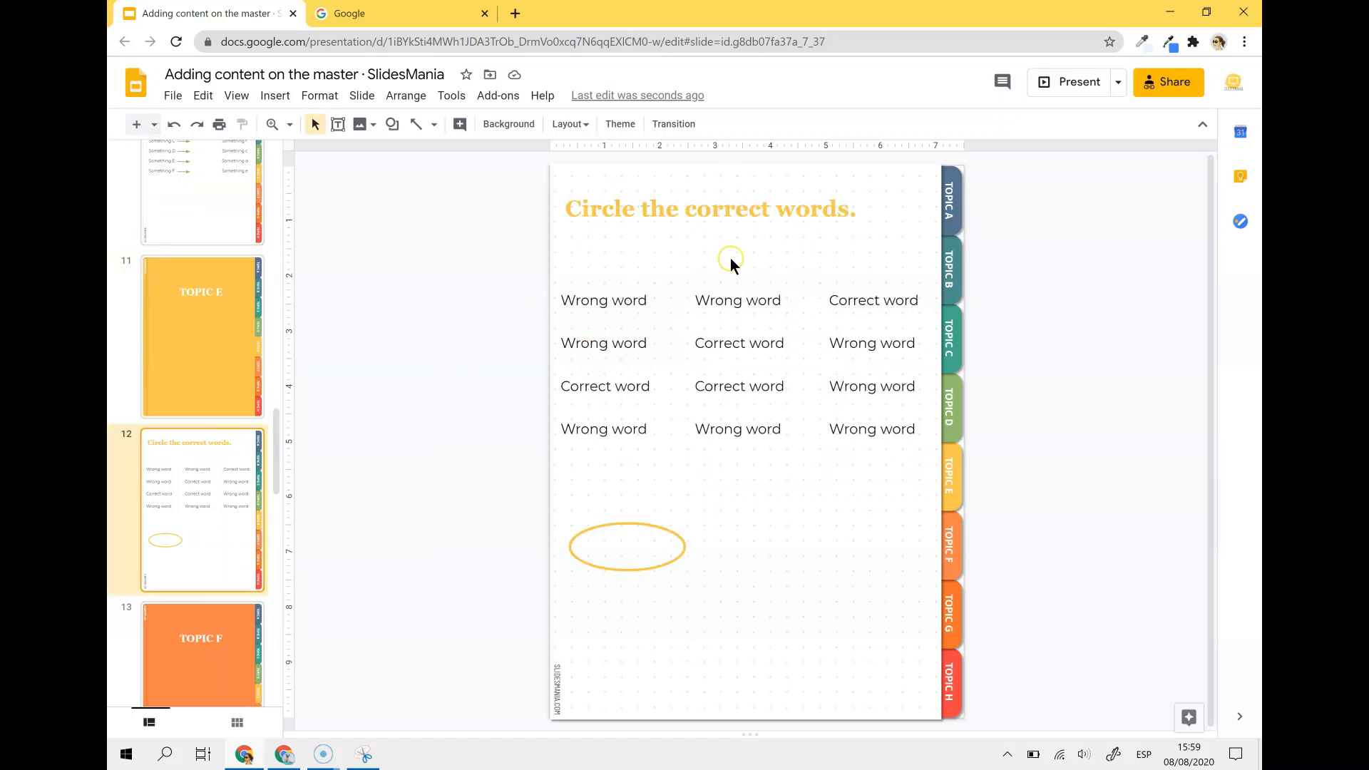
Cut the 'Circle the correct words.' title and twelve word boxes from slide 12, leaving the yellow oval
{"action": "left_click", "coordinate": [601, 217]}
{"action": "left_click", "coordinate": [600, 296], "text": "shift"}
{"action": "left_click_drag", "start_coordinate": [497, 187], "coordinate": [921, 448]}
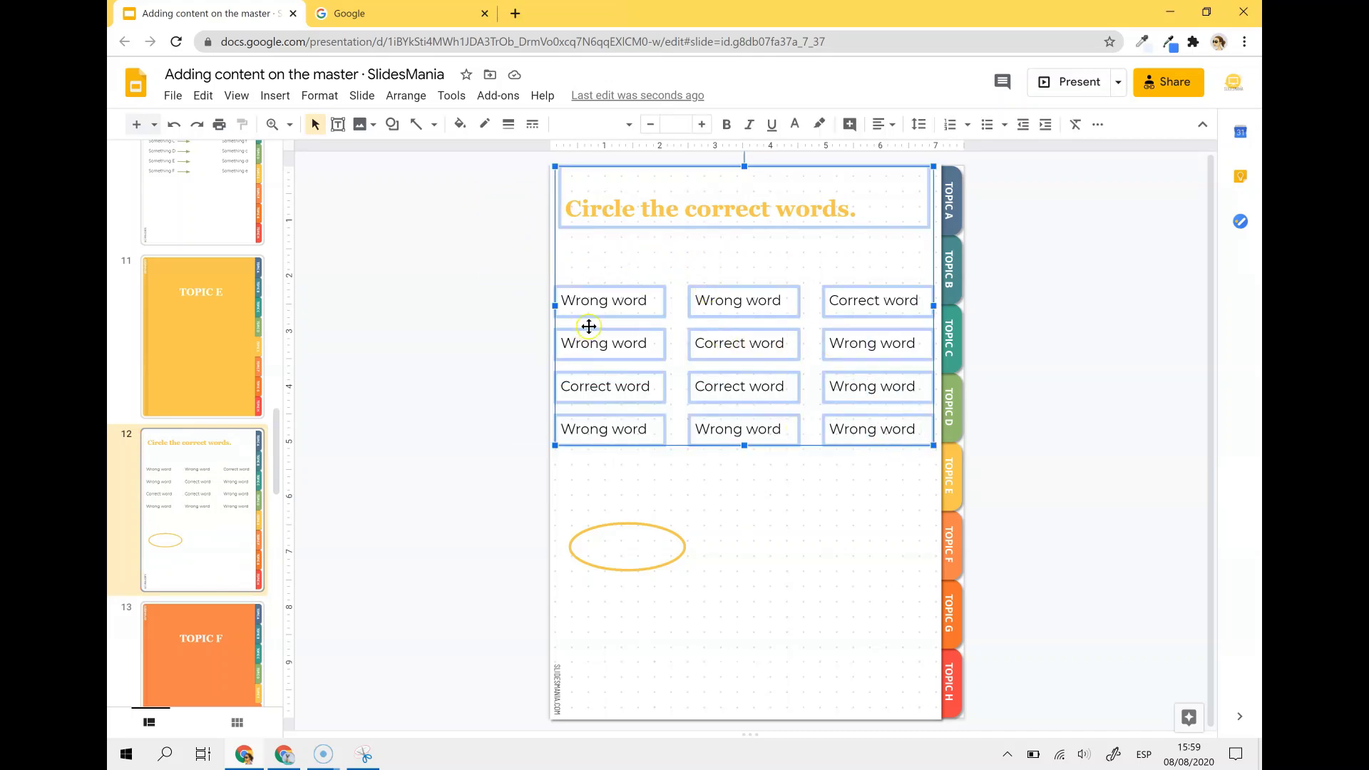
{"action": "key", "text": "Delete"}
{"action": "left_click", "coordinate": [383, 192]}
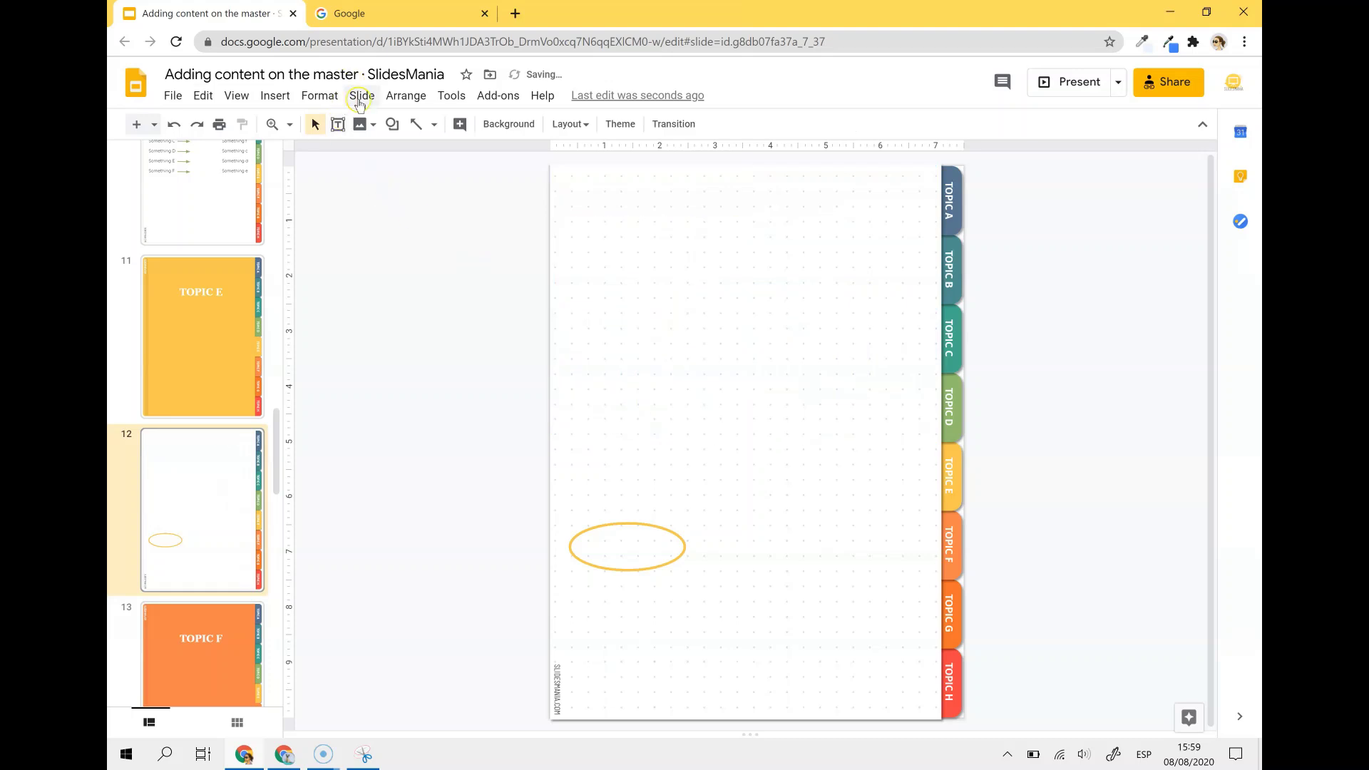
{"action": "left_click", "coordinate": [362, 95]}
In the master editor, duplicate the bottom layout and delete all its placeholders
{"action": "left_click", "coordinate": [400, 356]}
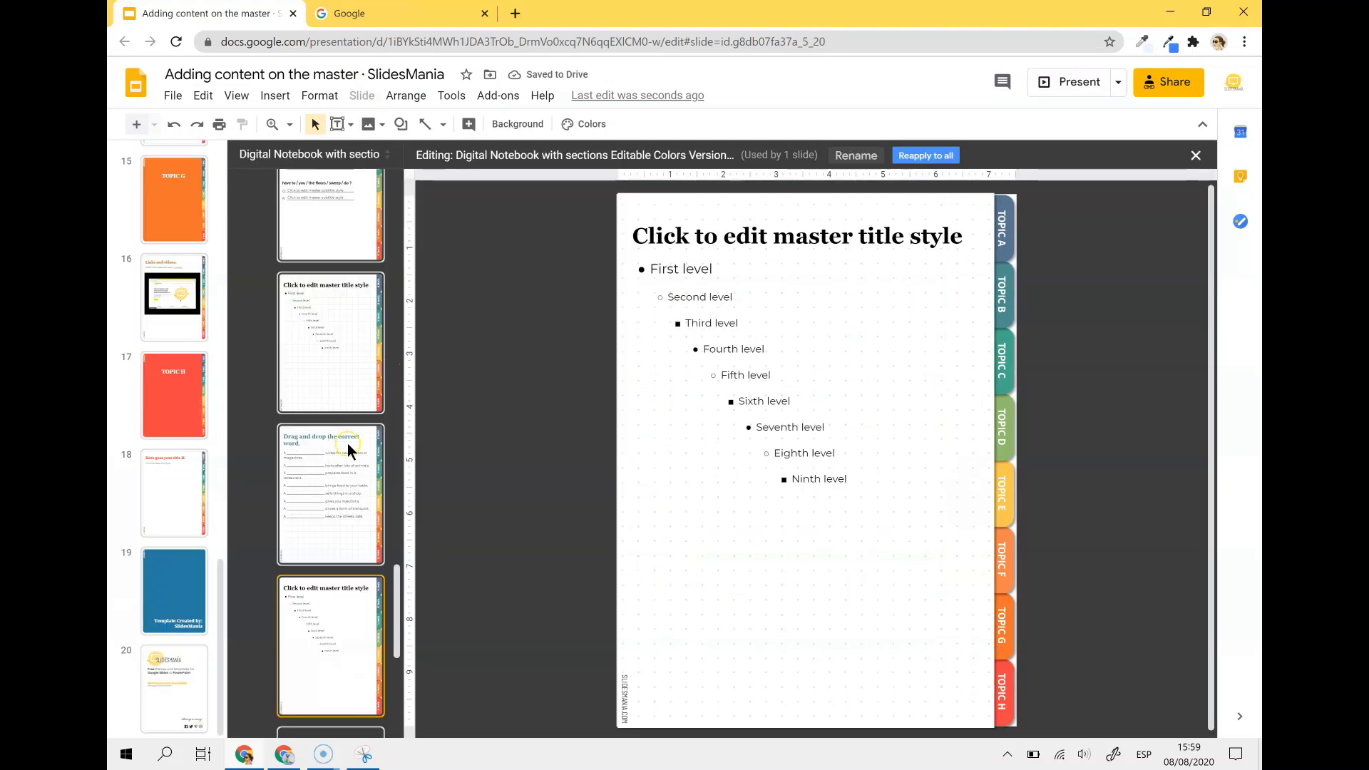
{"action": "right_click", "coordinate": [328, 635]}
{"action": "left_click", "coordinate": [400, 485]}
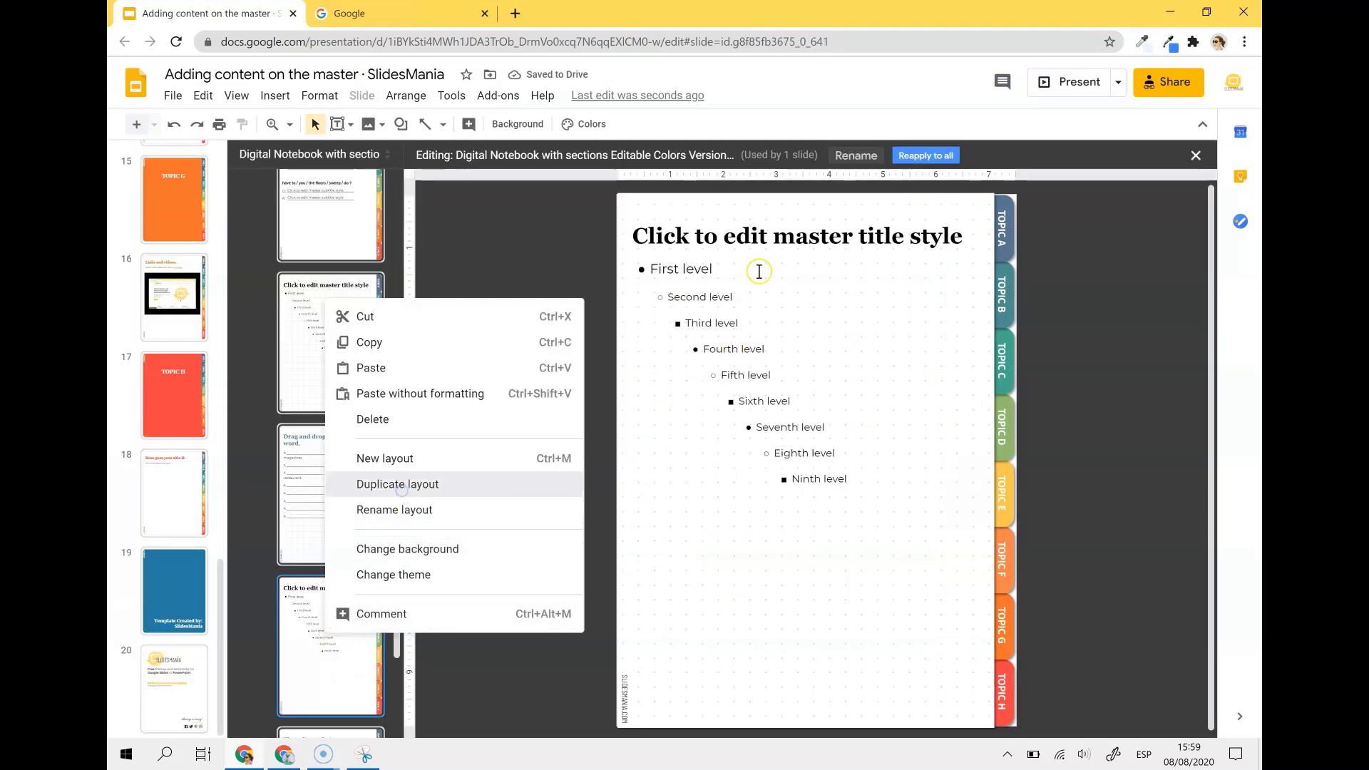
{"action": "left_click", "coordinate": [746, 342]}
{"action": "key", "text": "ctrl+a"}
{"action": "key", "text": "Delete"}
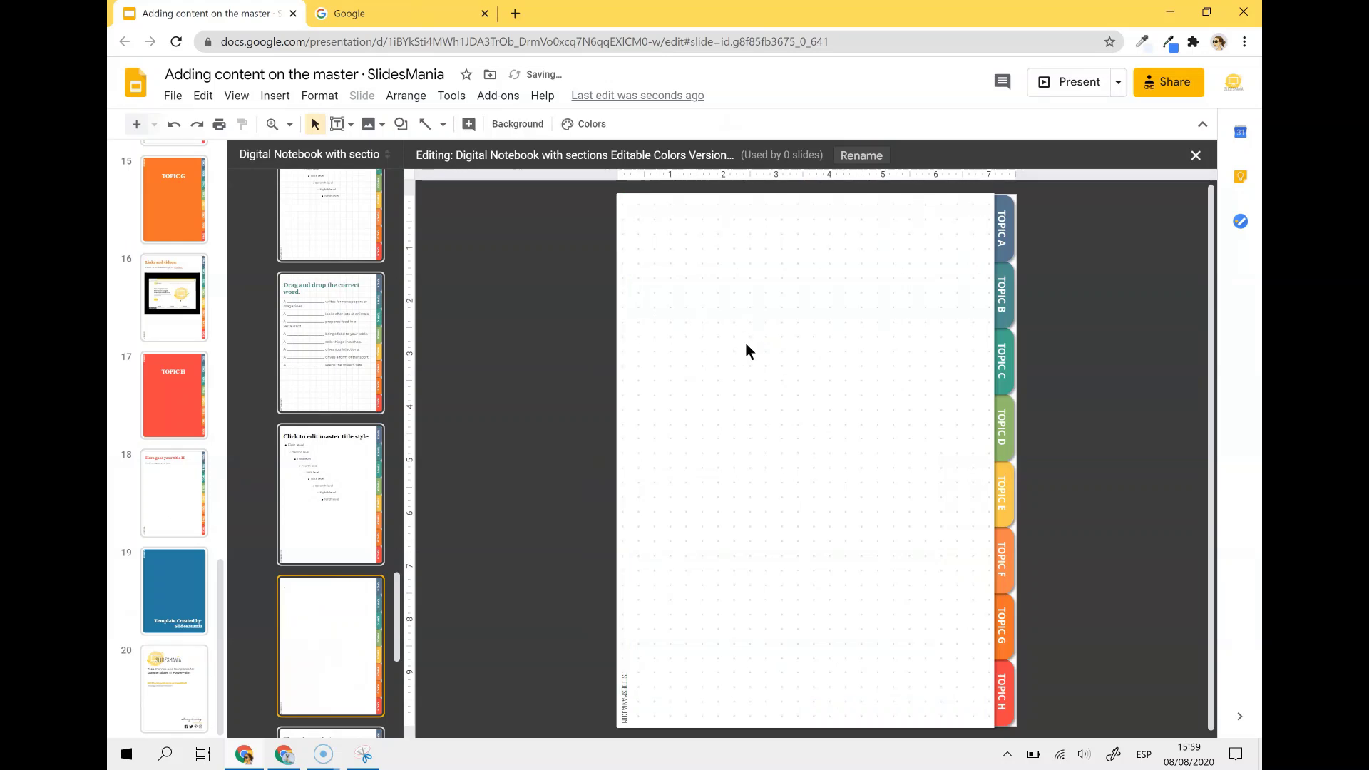
Paste the title and word grid into the blank layout with source formatting, then close the master
{"action": "key", "text": "ctrl+v"}
{"action": "left_click", "coordinate": [1018, 482]}
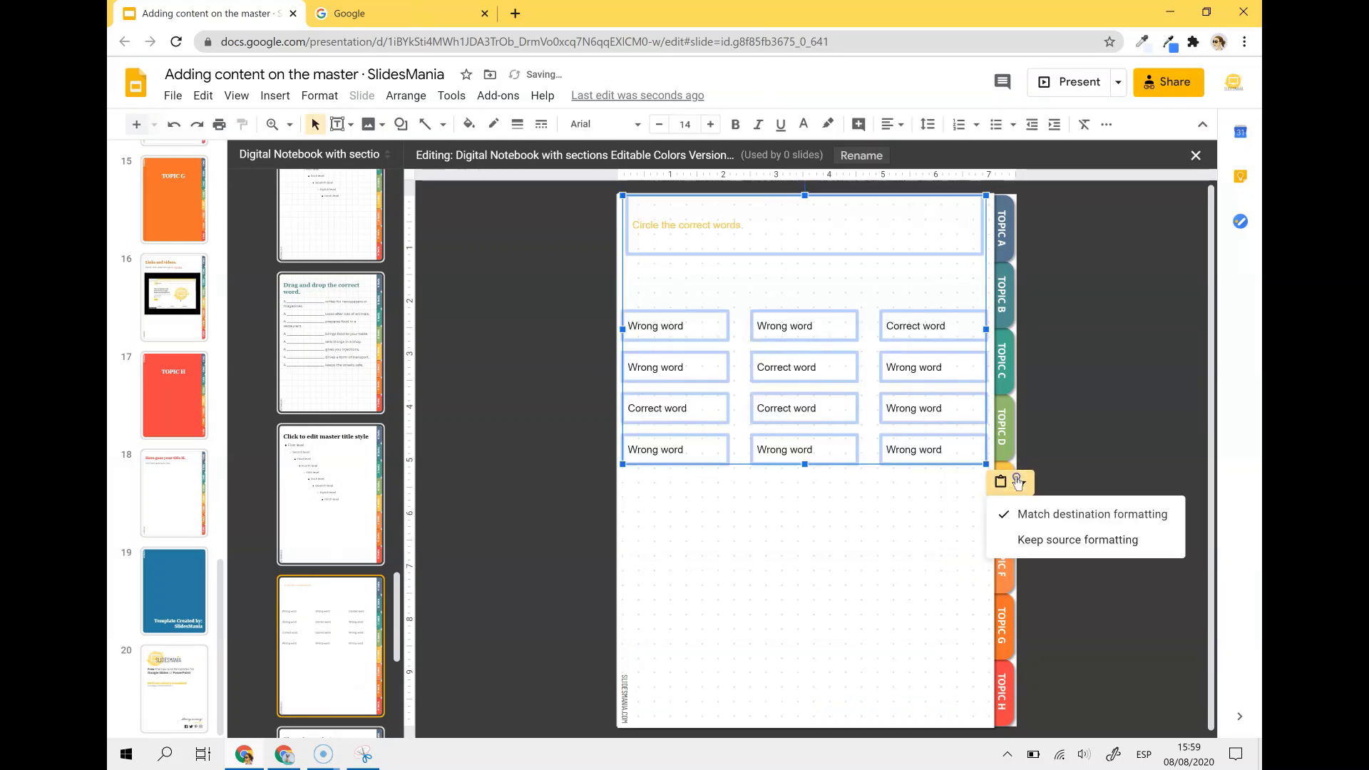
{"action": "left_click", "coordinate": [1037, 548]}
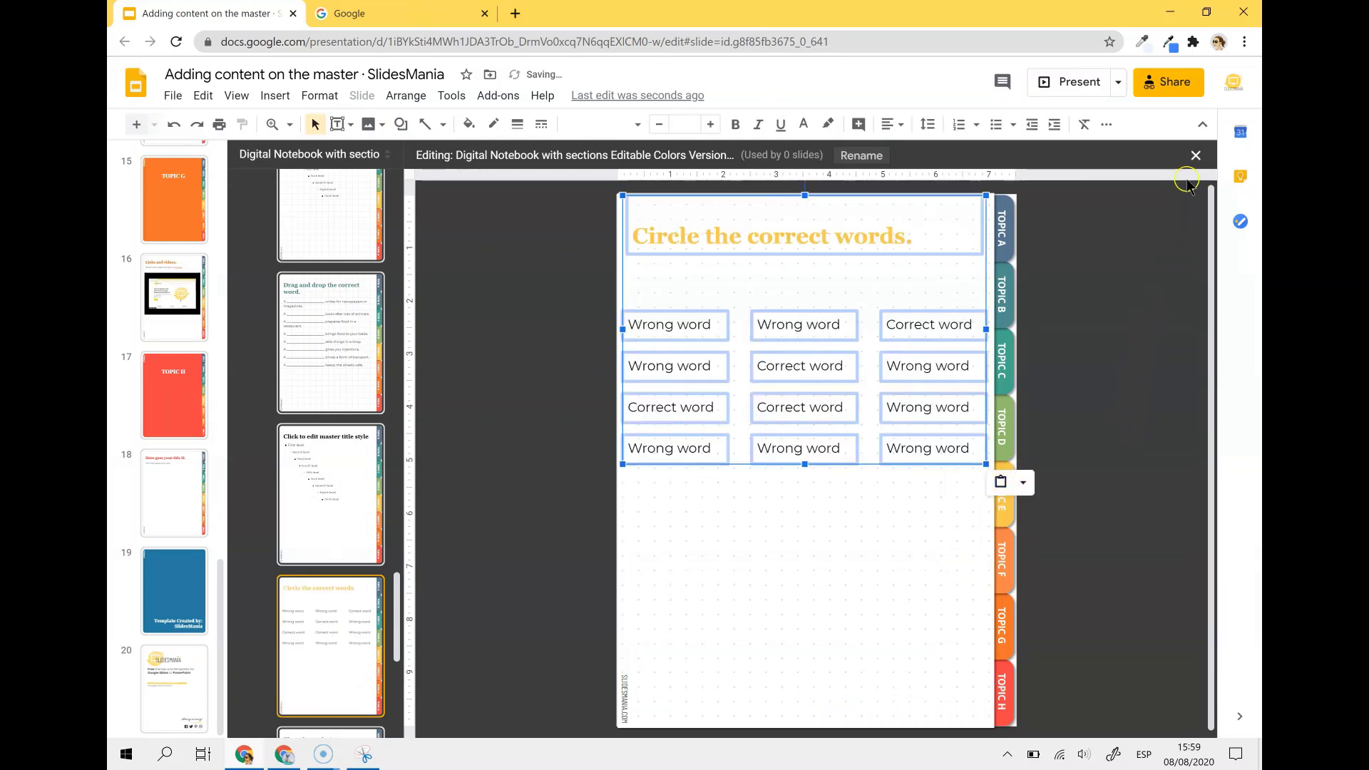
{"action": "left_click", "coordinate": [1196, 155]}
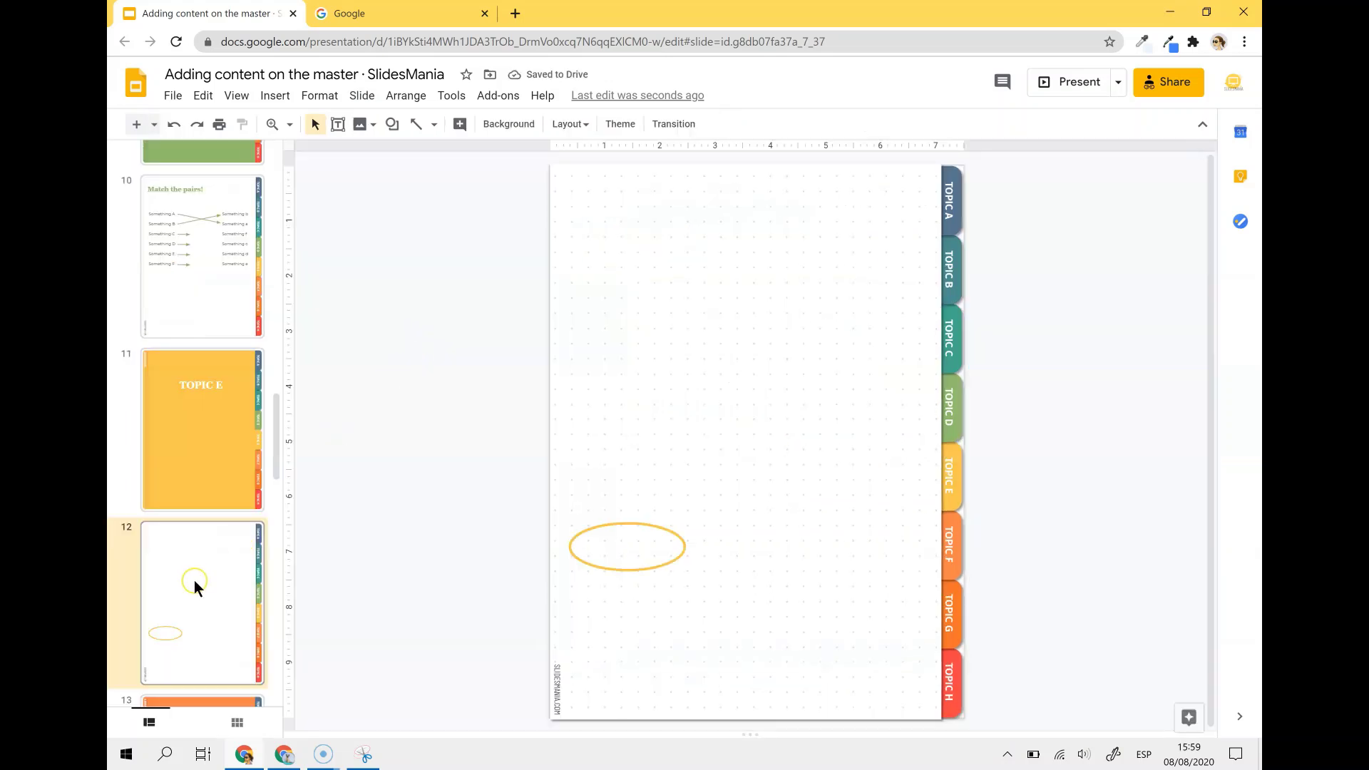
Apply the Dot-Grid Paper 2 layout to slide 12 so the word grid shows behind the oval
{"action": "right_click", "coordinate": [195, 580]}
{"action": "mouse_move", "coordinate": [325, 394]}
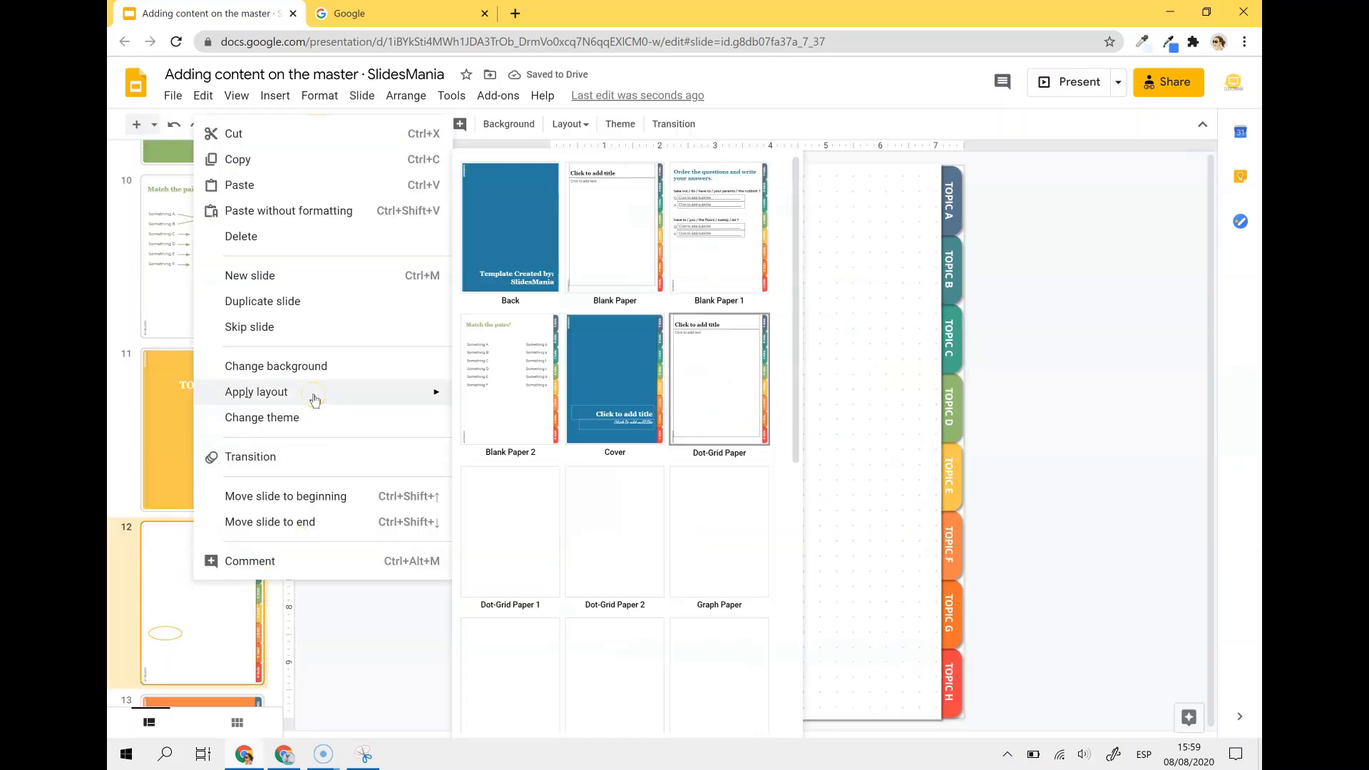
{"action": "left_click", "coordinate": [580, 508]}
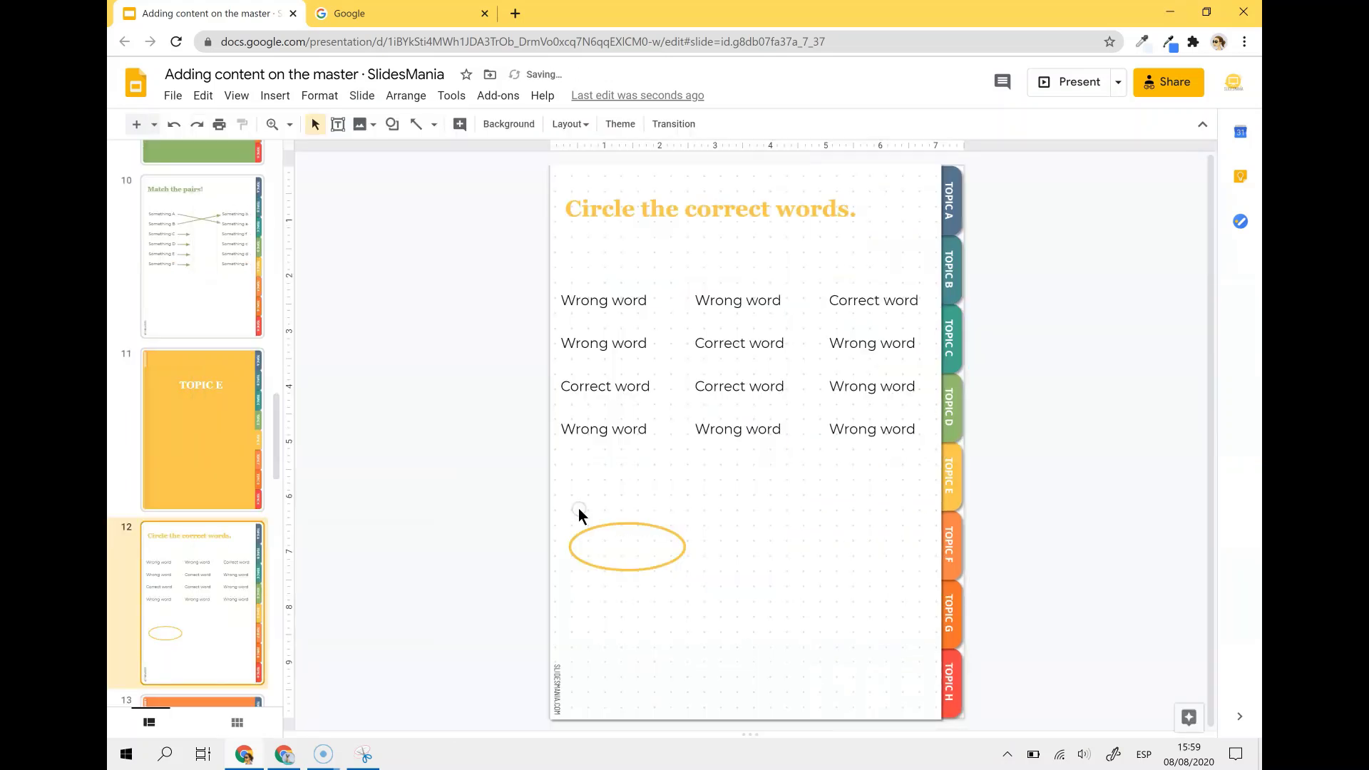
{"action": "left_click", "coordinate": [590, 535]}
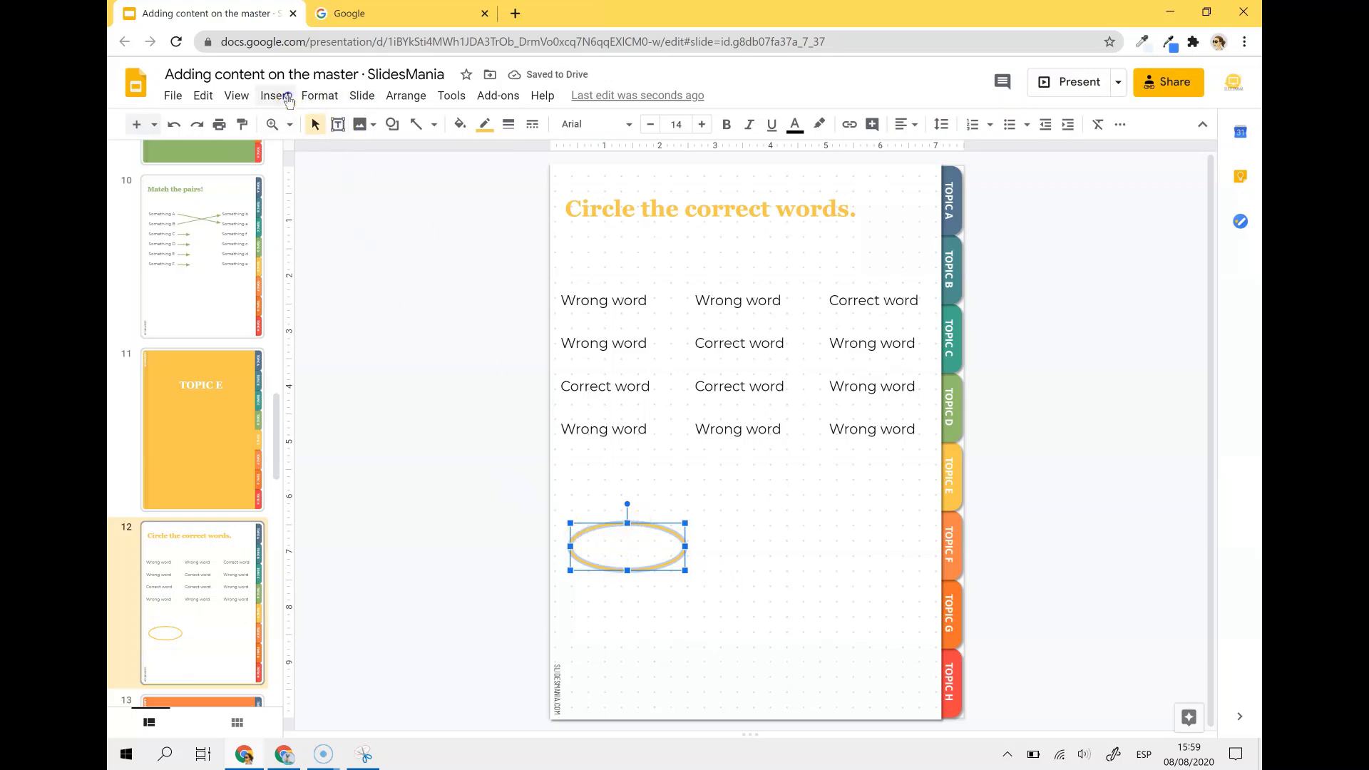
Duplicate the yellow oval and place the copy around the first Correct word
{"action": "left_click", "coordinate": [320, 95]}
{"action": "mouse_move", "coordinate": [275, 93]}
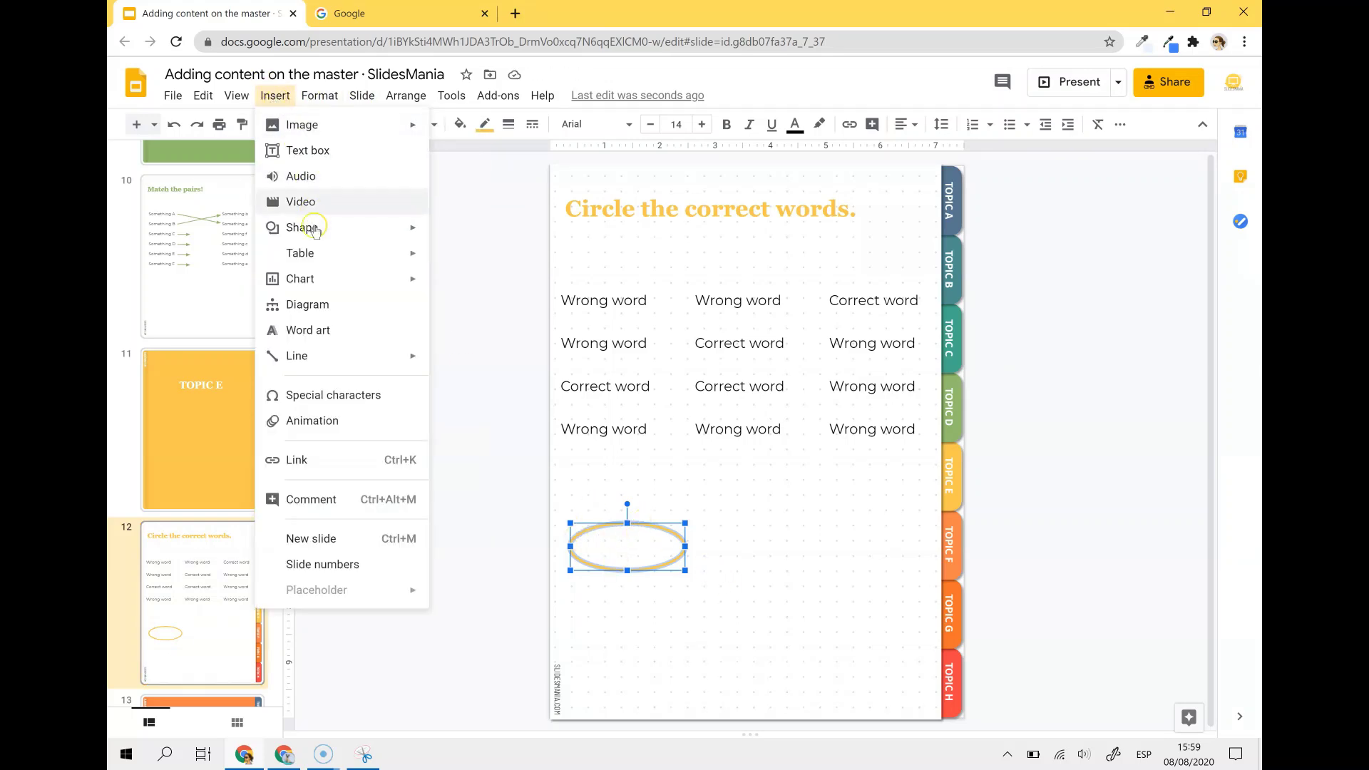
{"action": "mouse_move", "coordinate": [307, 227]}
{"action": "mouse_move", "coordinate": [490, 238]}
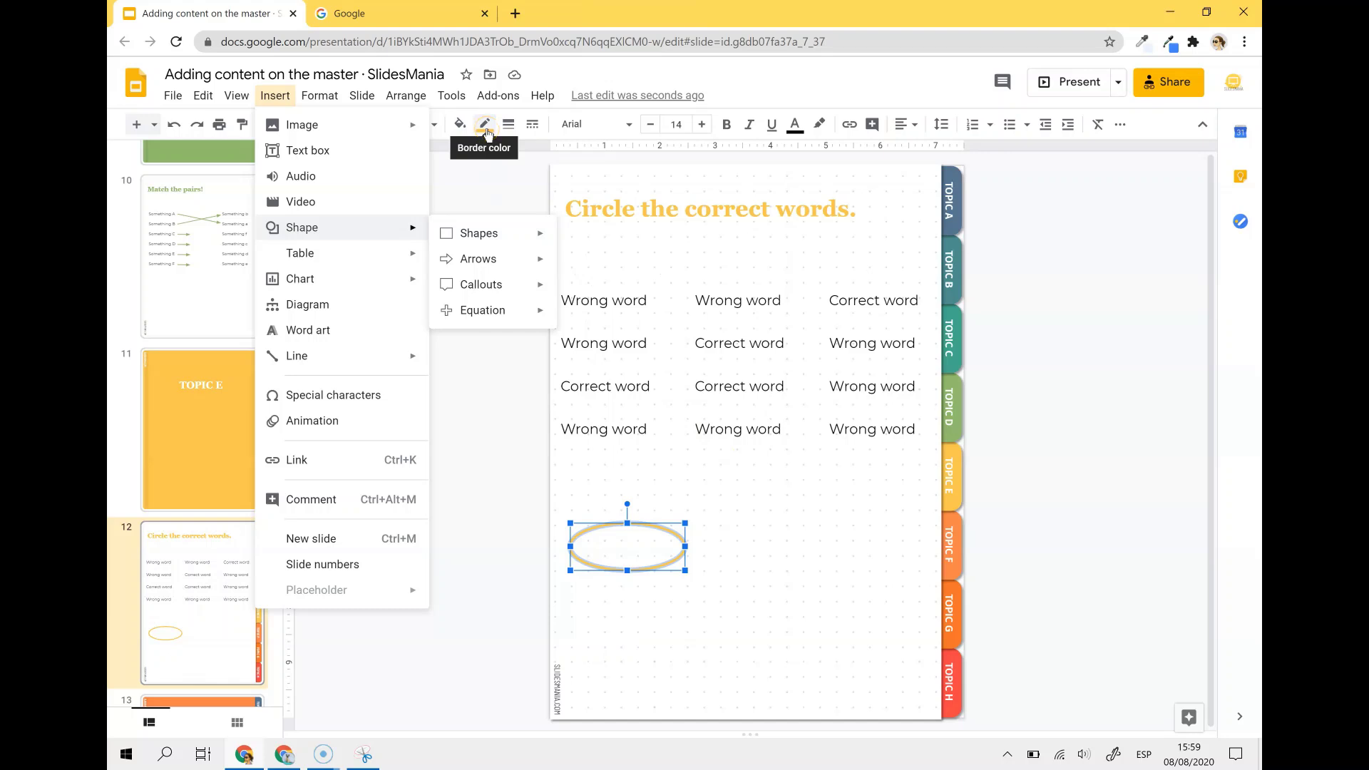
{"action": "left_click", "coordinate": [740, 527]}
{"action": "left_click_drag", "start_coordinate": [678, 537], "coordinate": [636, 400]}
{"action": "left_click_drag", "start_coordinate": [656, 572], "coordinate": [546, 353]}
Circle the remaining Correct word entries, including second and third rows, with oval copies
{"action": "left_click", "coordinate": [694, 601]}
{"action": "left_click_drag", "start_coordinate": [653, 564], "coordinate": [764, 357]}
{"action": "left_click_drag", "start_coordinate": [642, 566], "coordinate": [749, 405]}
{"action": "left_click_drag", "start_coordinate": [648, 565], "coordinate": [892, 321]}
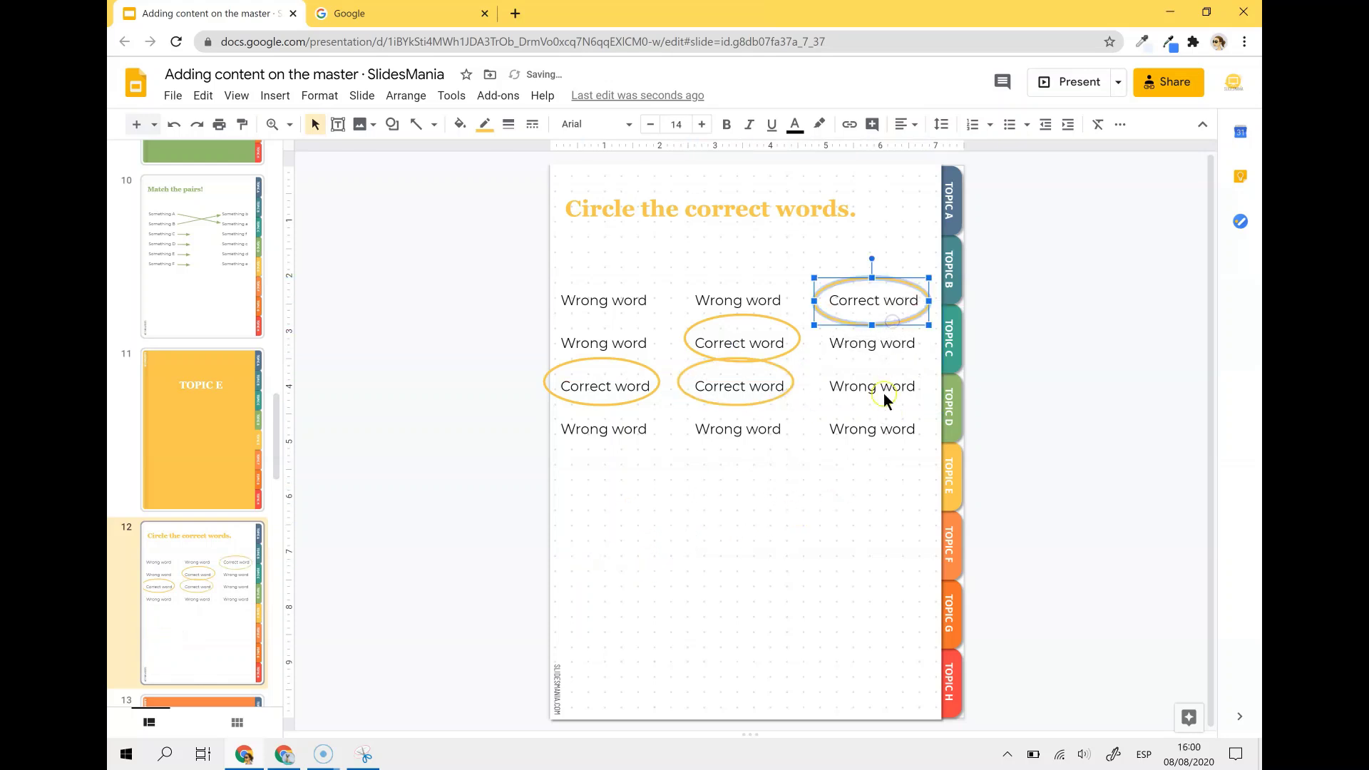
{"action": "left_click", "coordinate": [871, 377]}
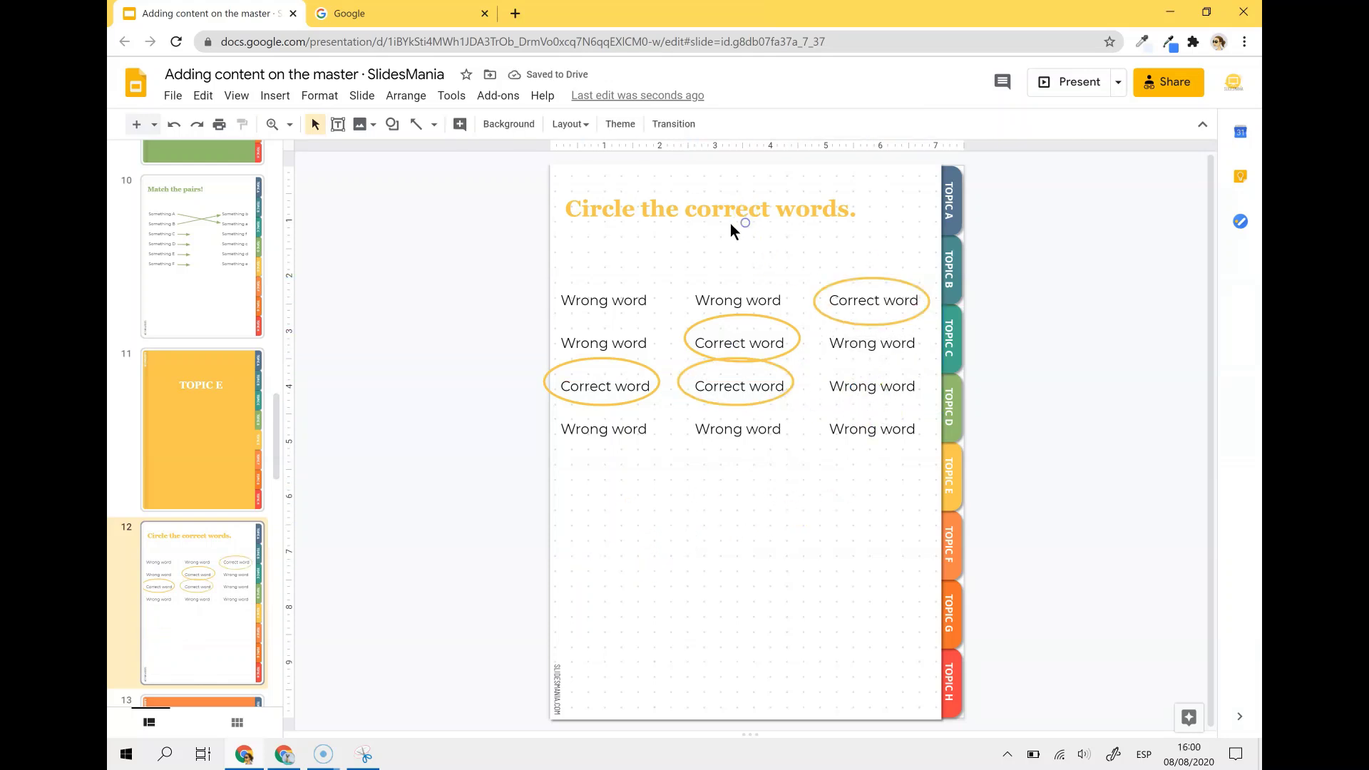